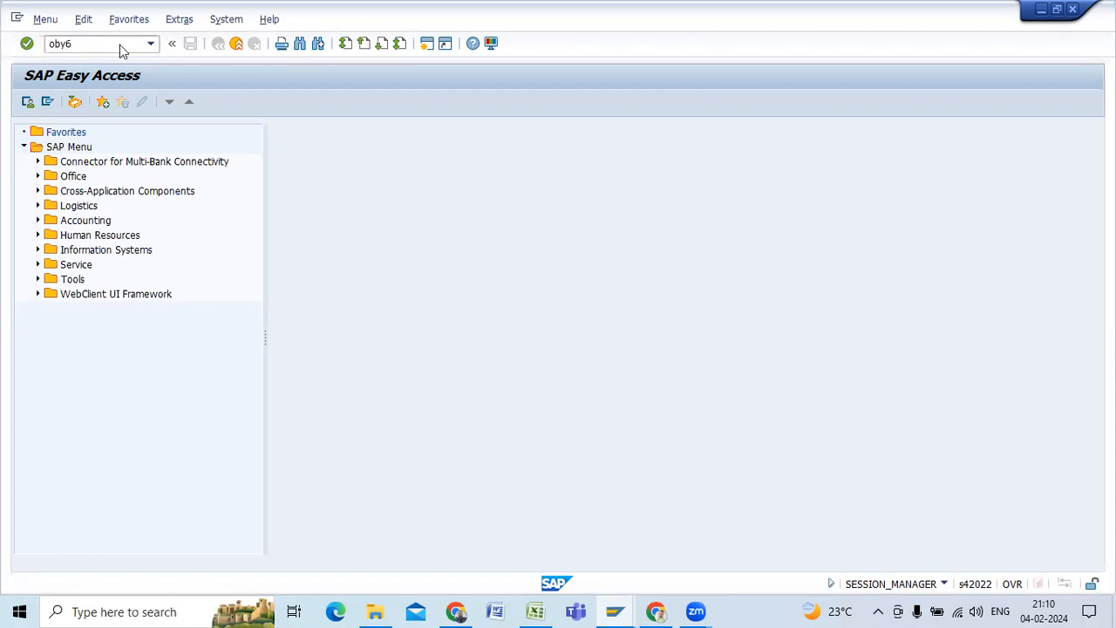
# - Display the global data of company code Q100 with transaction OBY6 and return to the SAP Easy Access screen
pyautogui.press('Return')
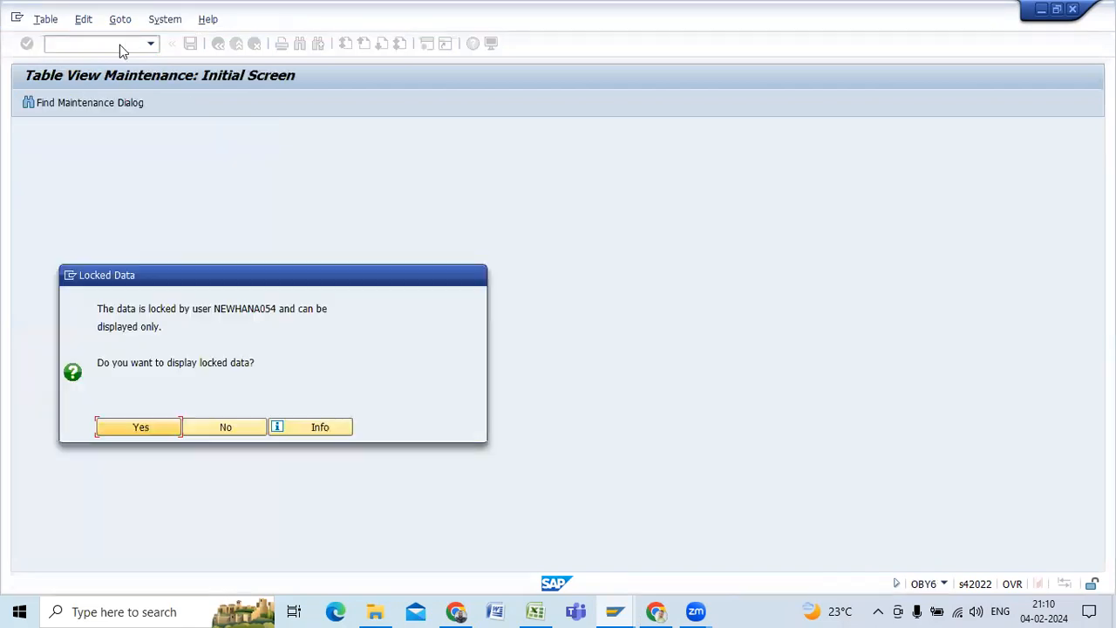
pyautogui.click(140, 426)
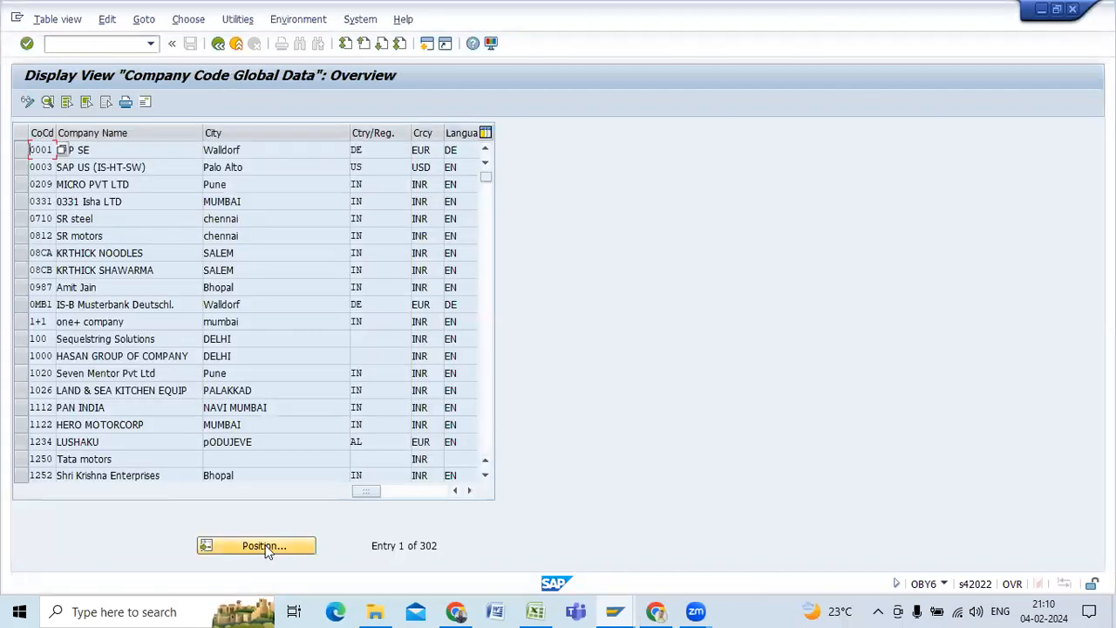
pyautogui.click(264, 546)
pyautogui.press('BackSpace')
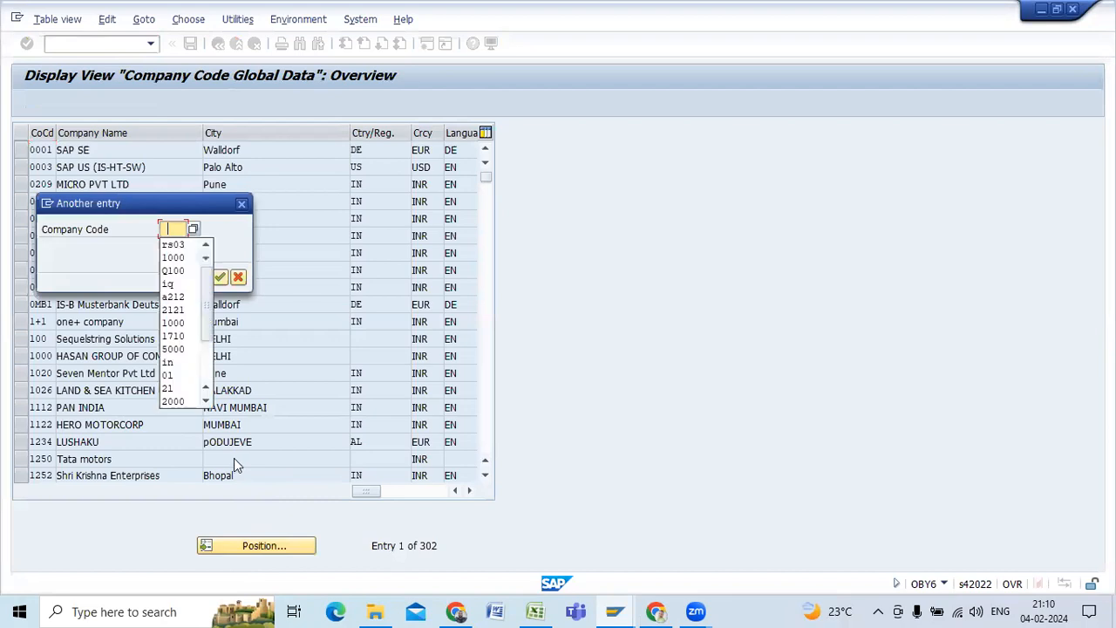
pyautogui.click(173, 271)
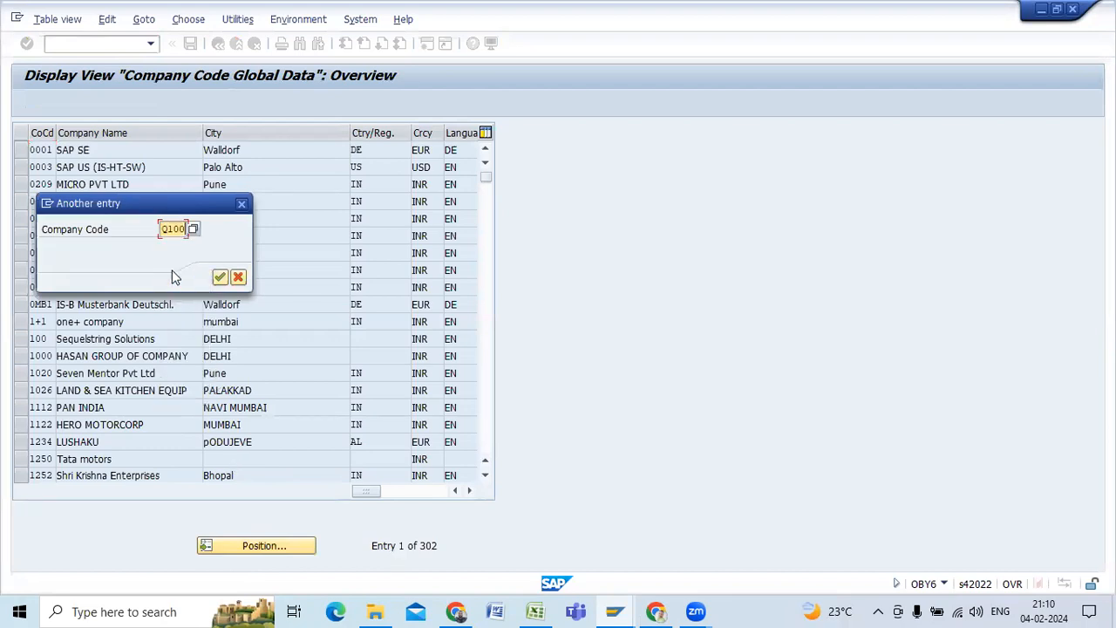
pyautogui.click(219, 276)
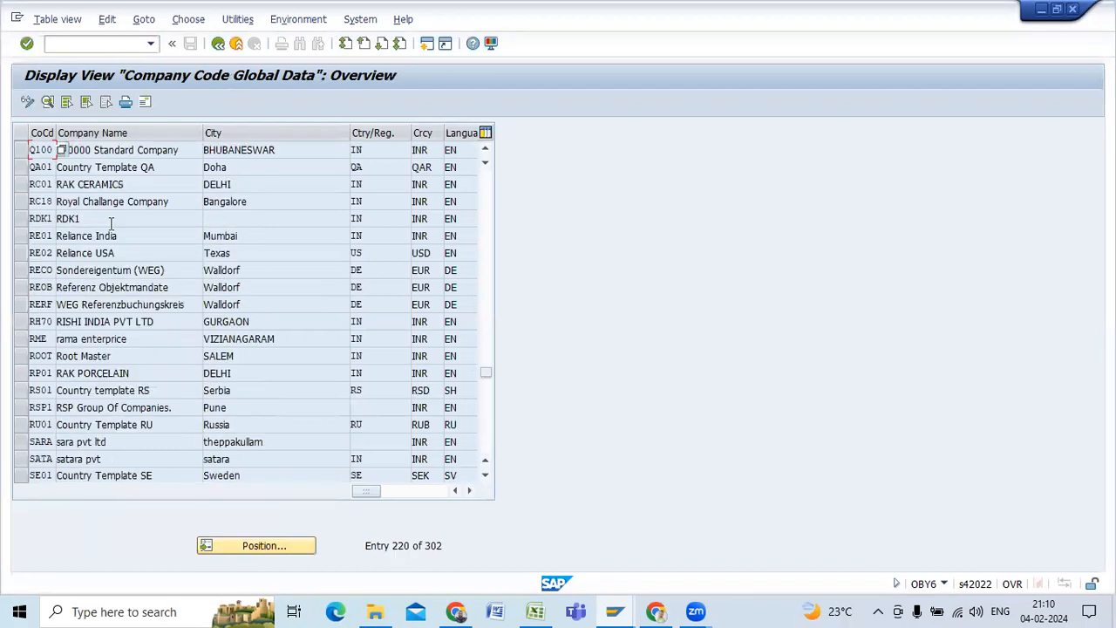
pyautogui.doubleClick(85, 154)
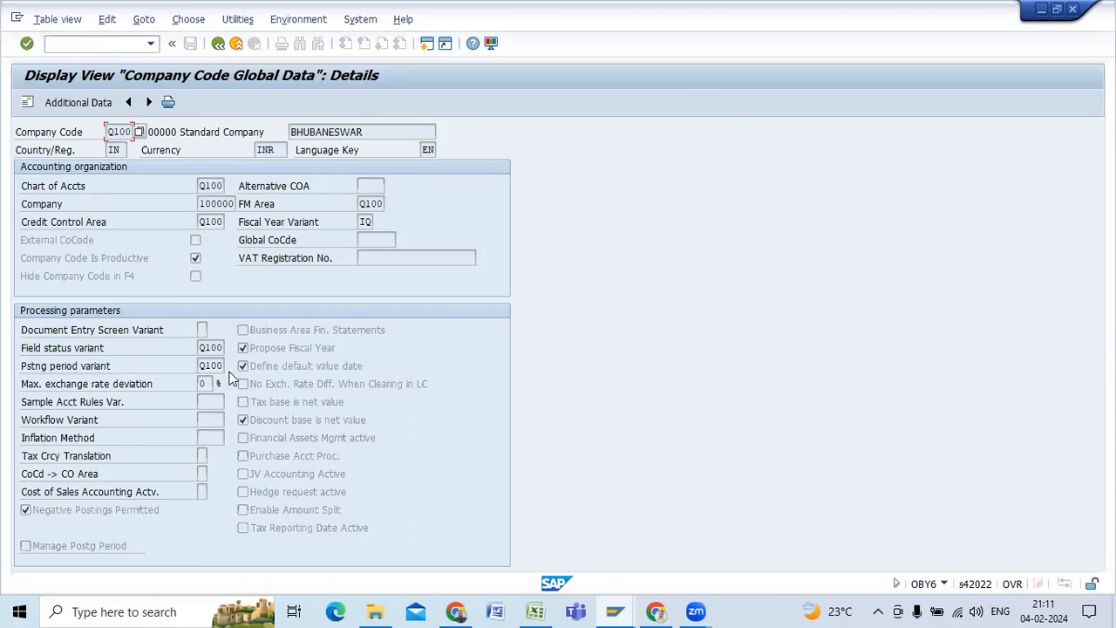
pyautogui.click(218, 44)
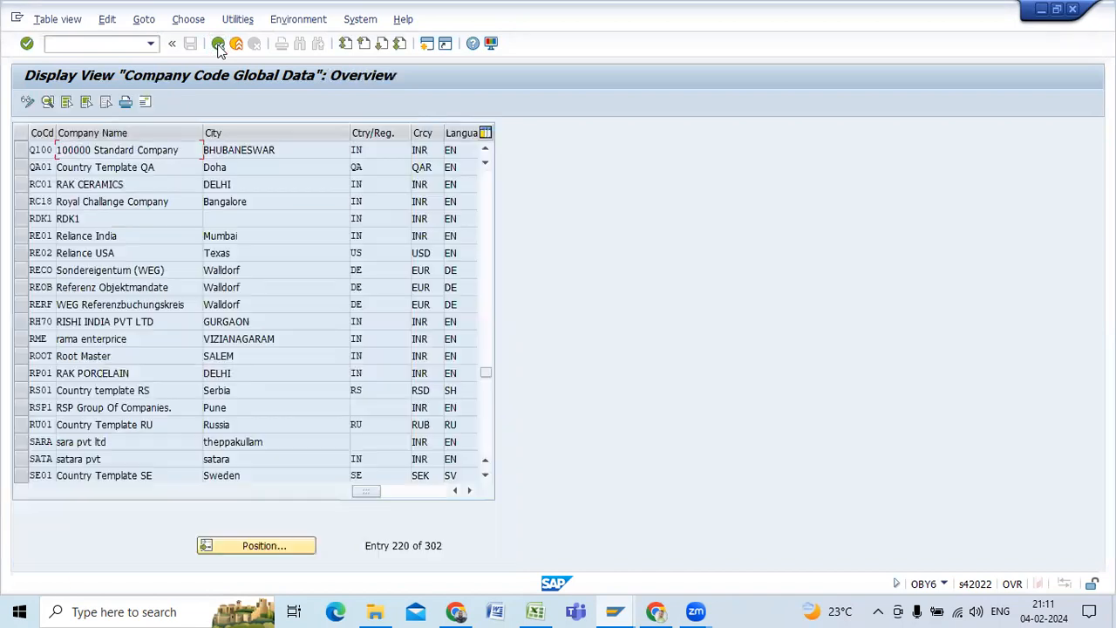
pyautogui.click(218, 44)
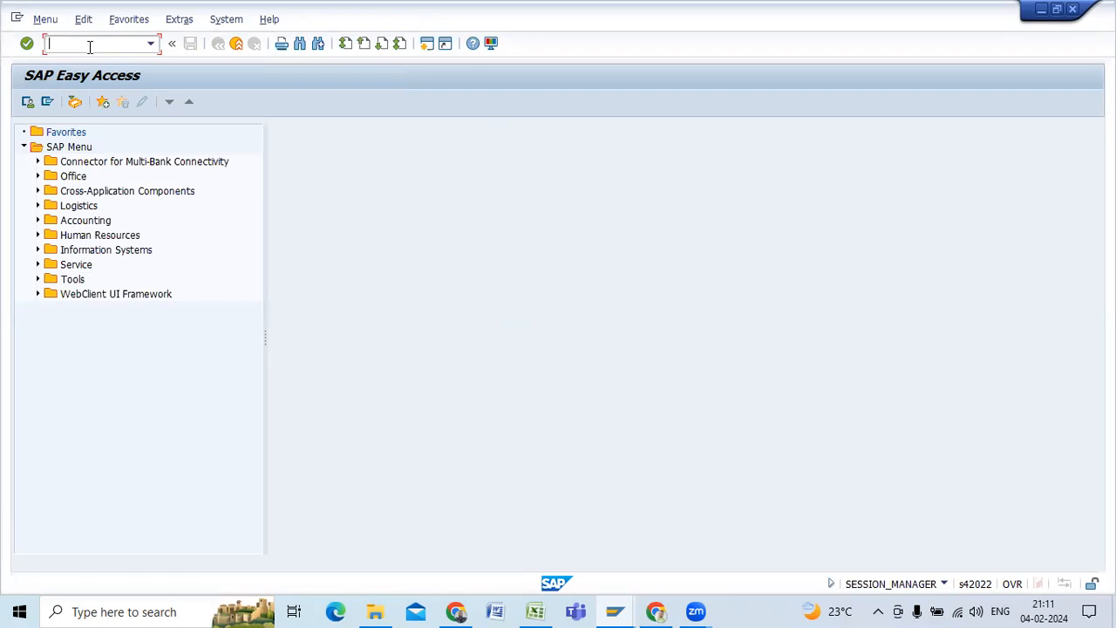
# - Try to open controlling area maintenance with transaction OKKP, declining to display the locked data
pyautogui.write('okkp')
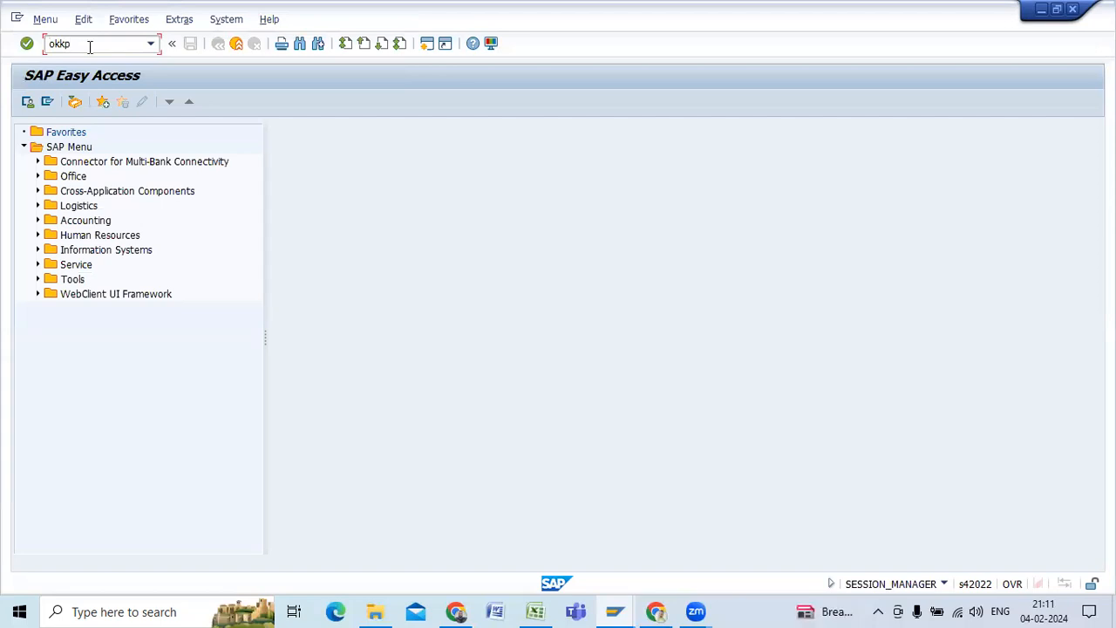
pyautogui.press('Return')
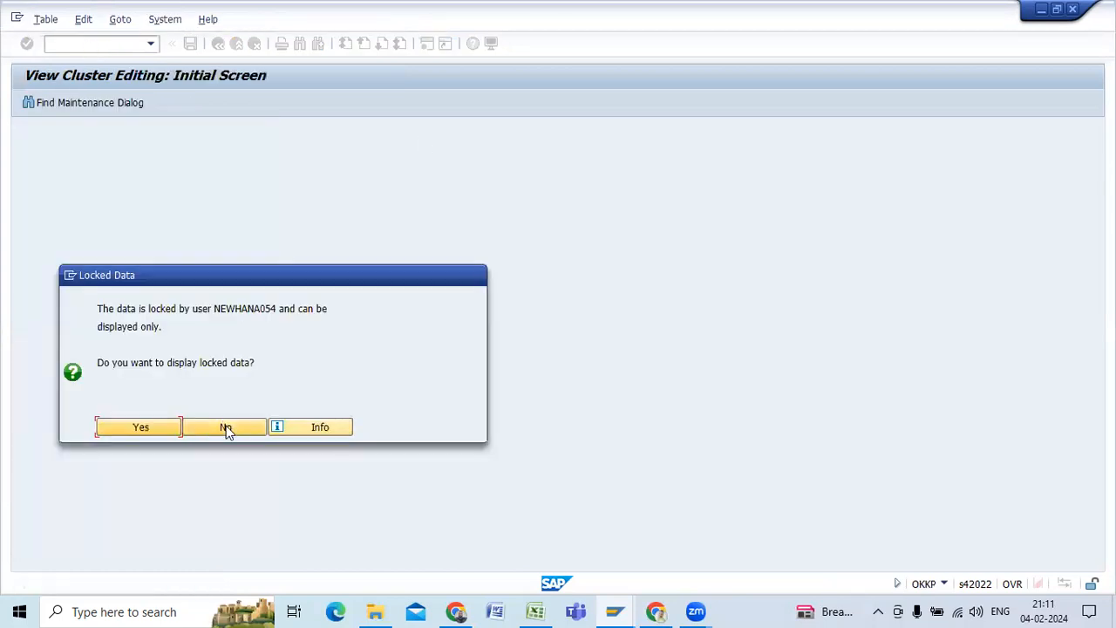
pyautogui.click(227, 426)
# - Search all lock entries of client 400 in transaction SM12 with the user name and number of locks cleared
pyautogui.click(48, 44)
pyautogui.write('sm')
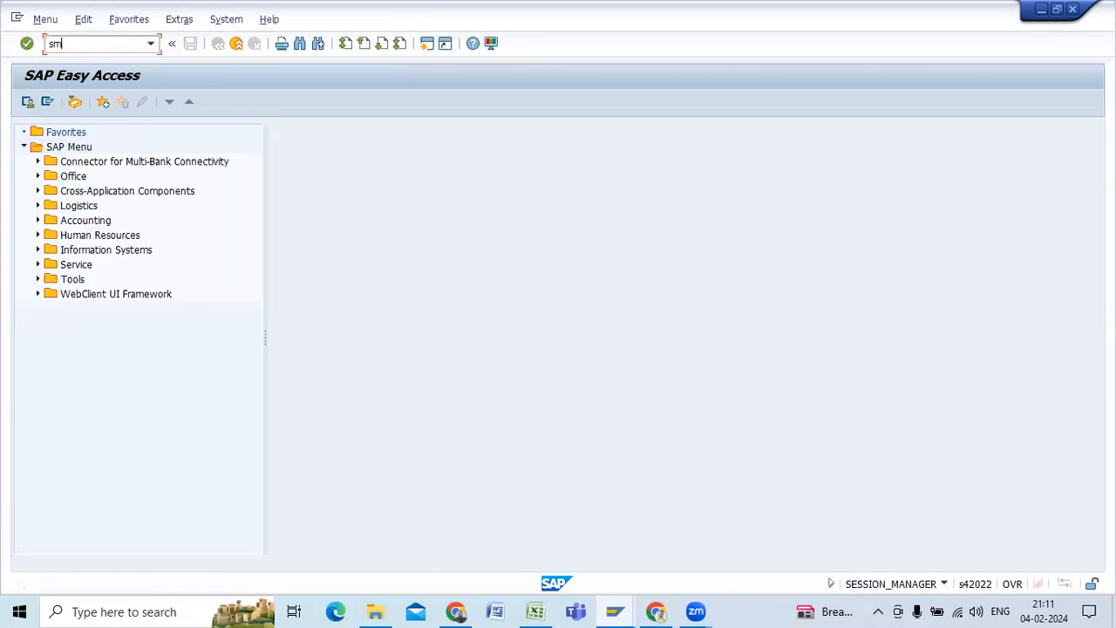
pyautogui.write('12')
pyautogui.press('Return')
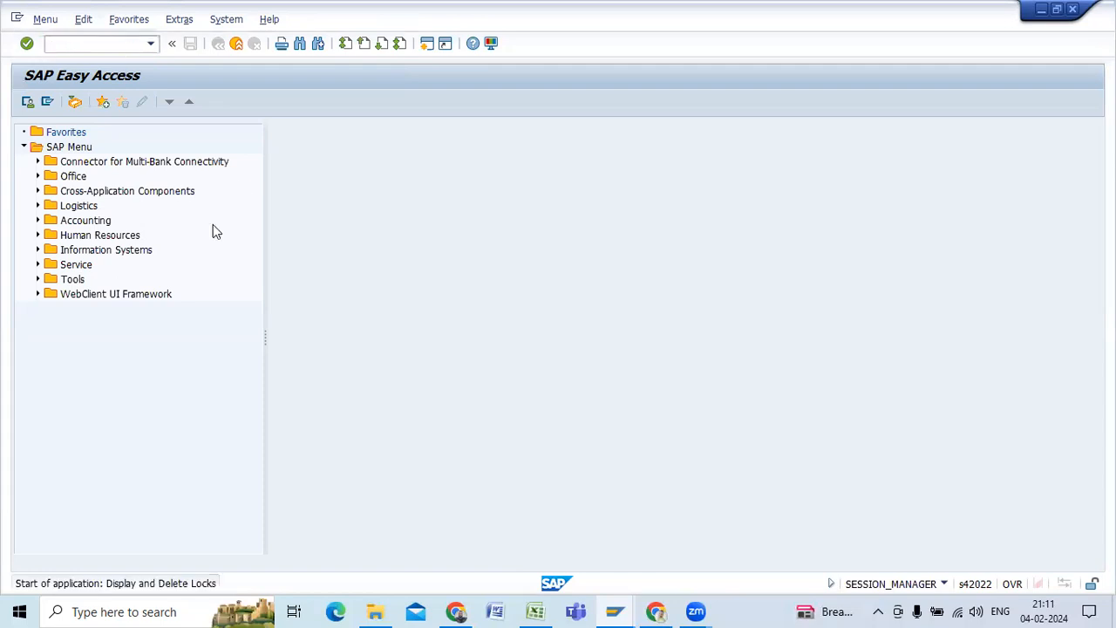
pyautogui.moveTo(212, 168); pyautogui.dragTo(154, 170)
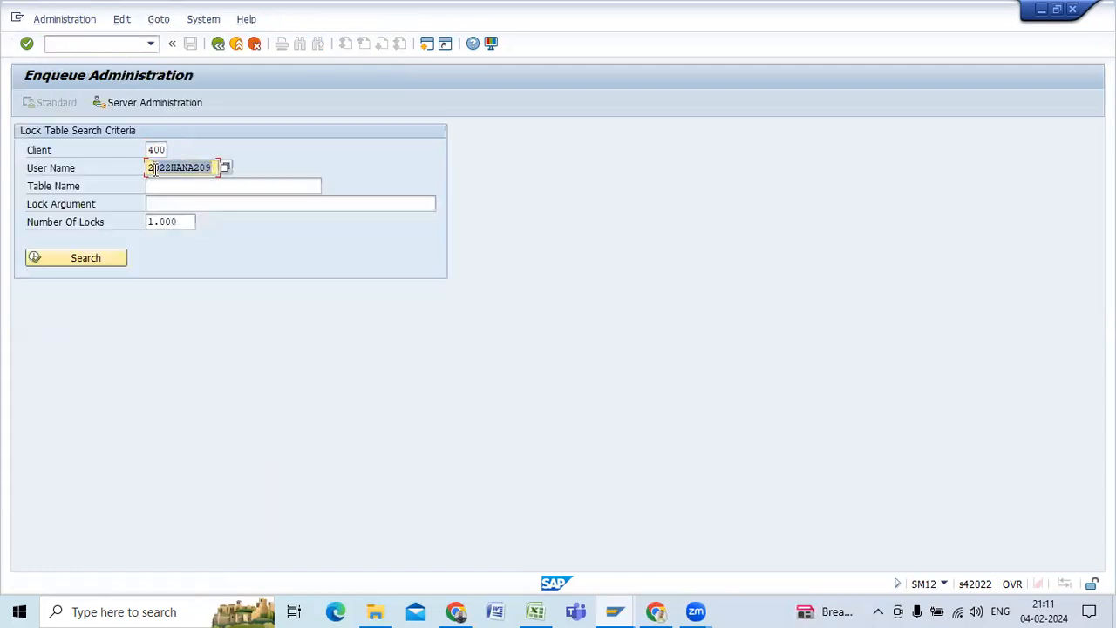
pyautogui.press('BackSpace')
pyautogui.press('BackSpace')
pyautogui.moveTo(190, 224); pyautogui.dragTo(137, 229)
pyautogui.press('BackSpace')
pyautogui.click(35, 258)
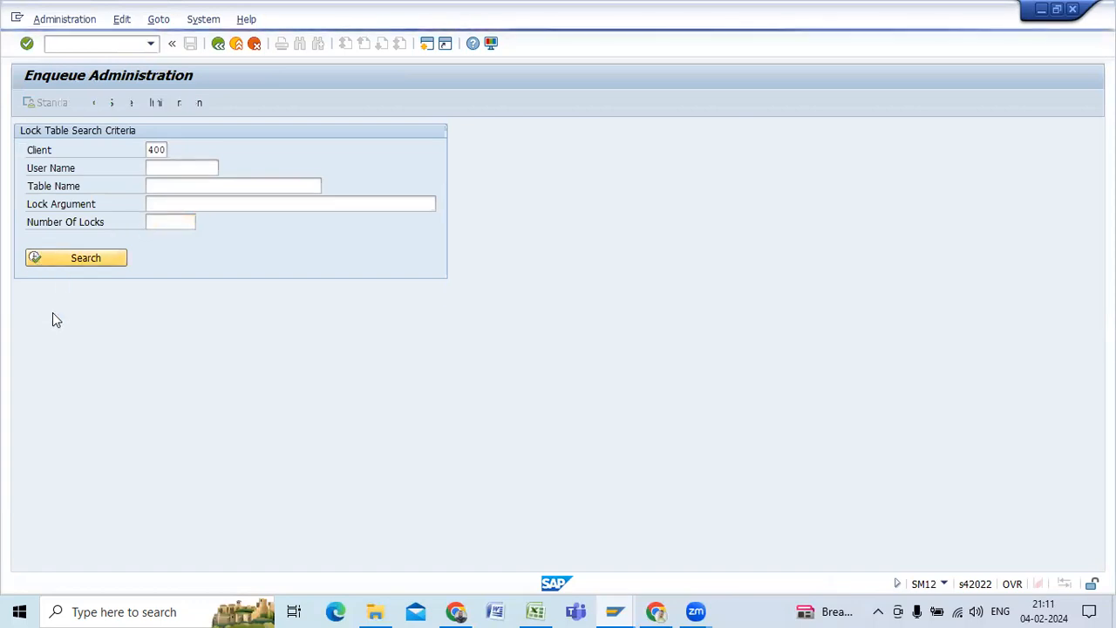
# - Delete all listed lock entries, including those listed after the first deletion
pyautogui.click(25, 350)
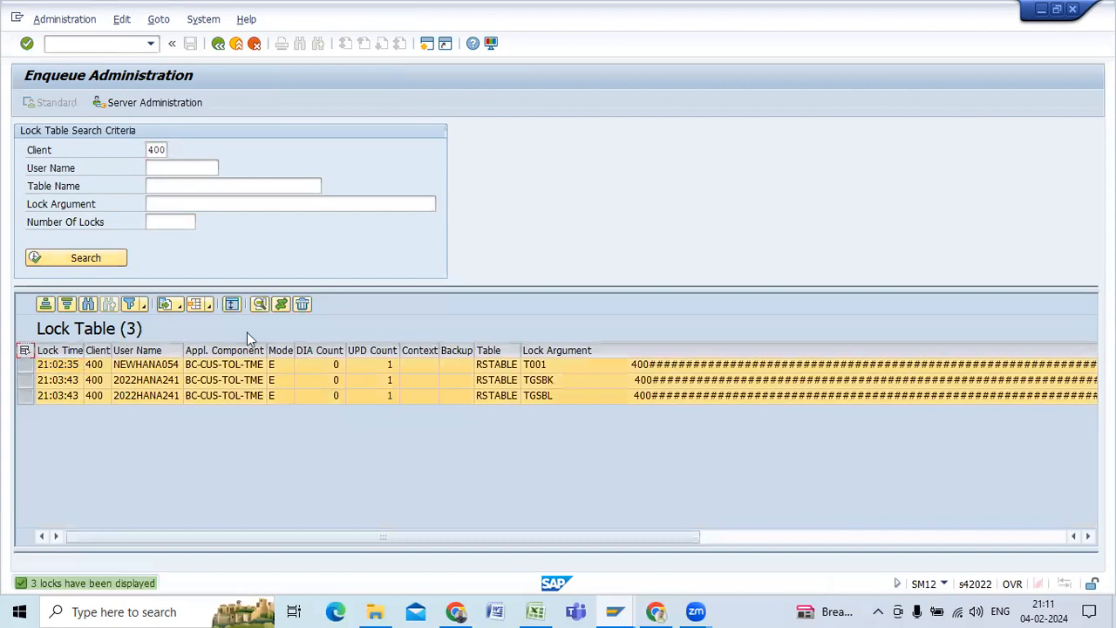
pyautogui.click(302, 304)
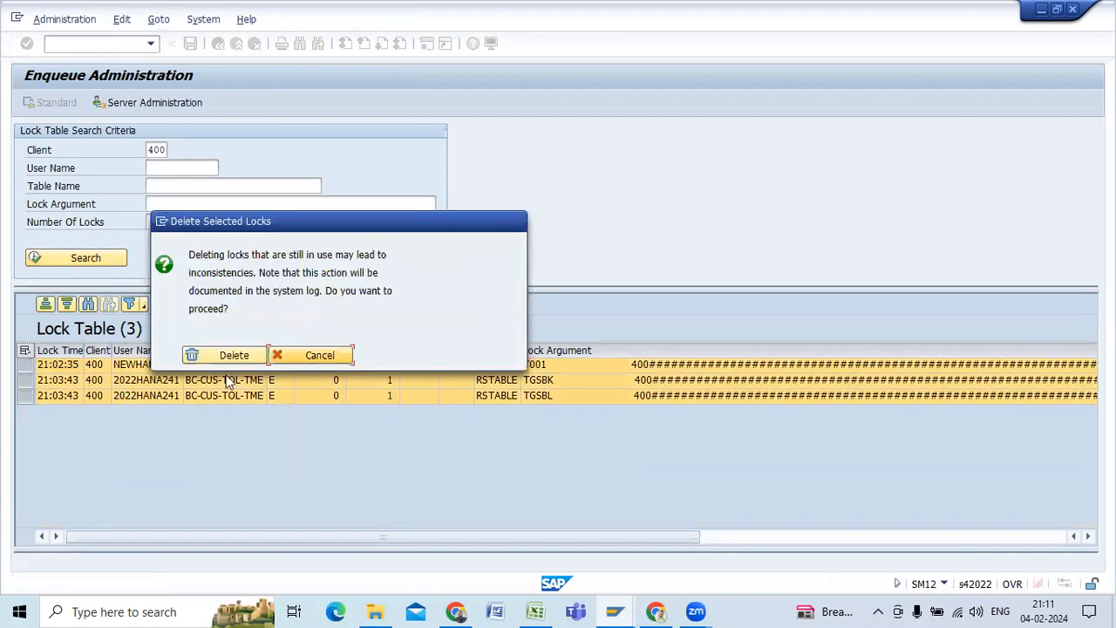
pyautogui.click(224, 355)
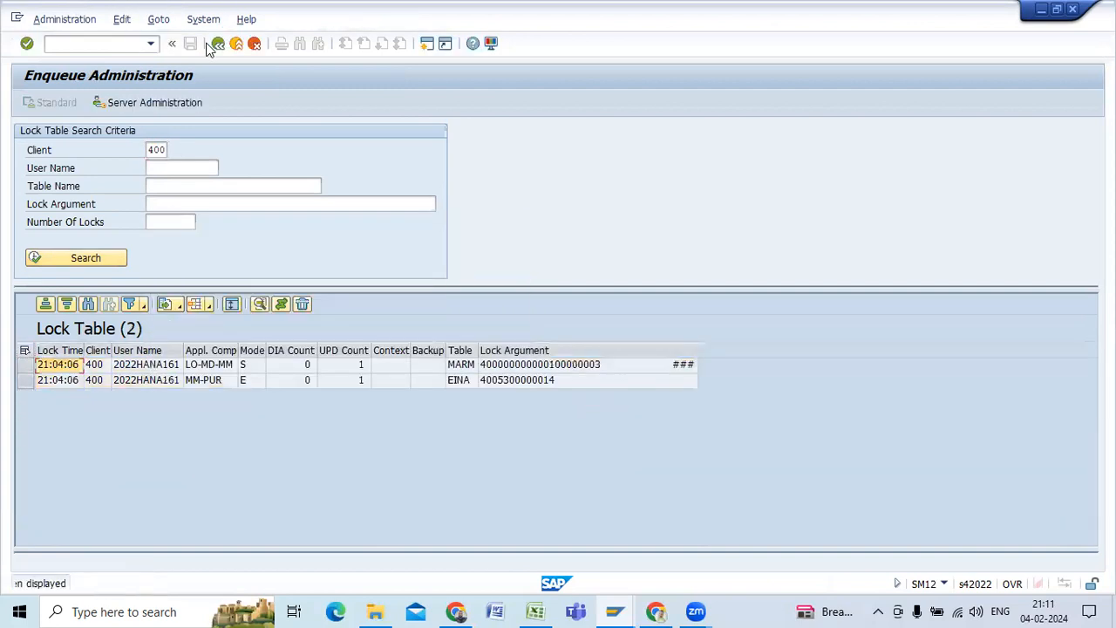
pyautogui.click(24, 350)
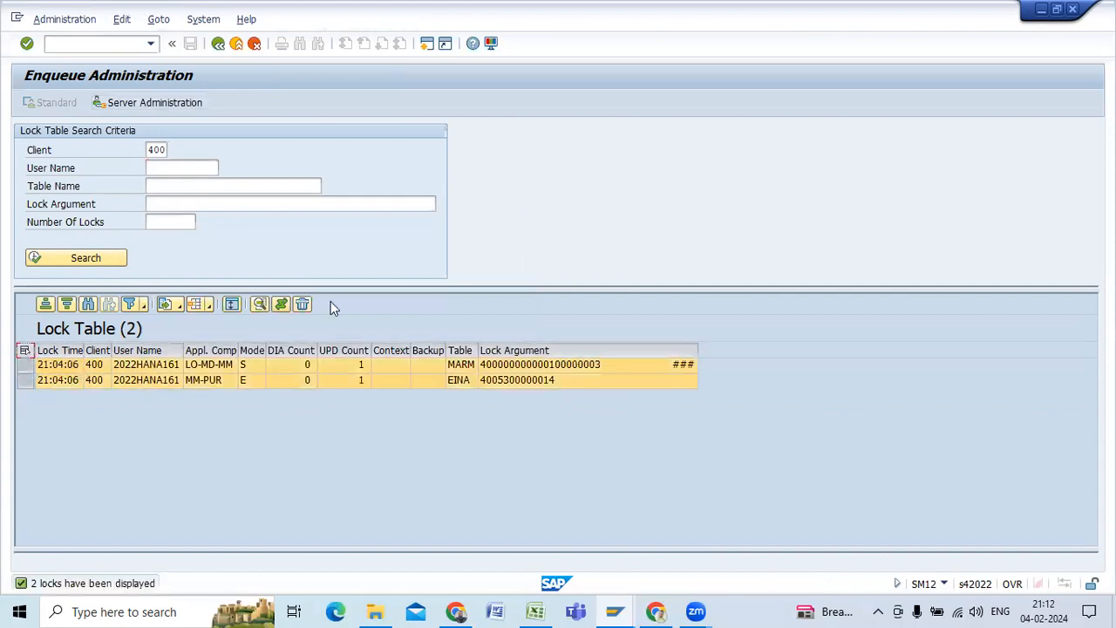
pyautogui.click(300, 304)
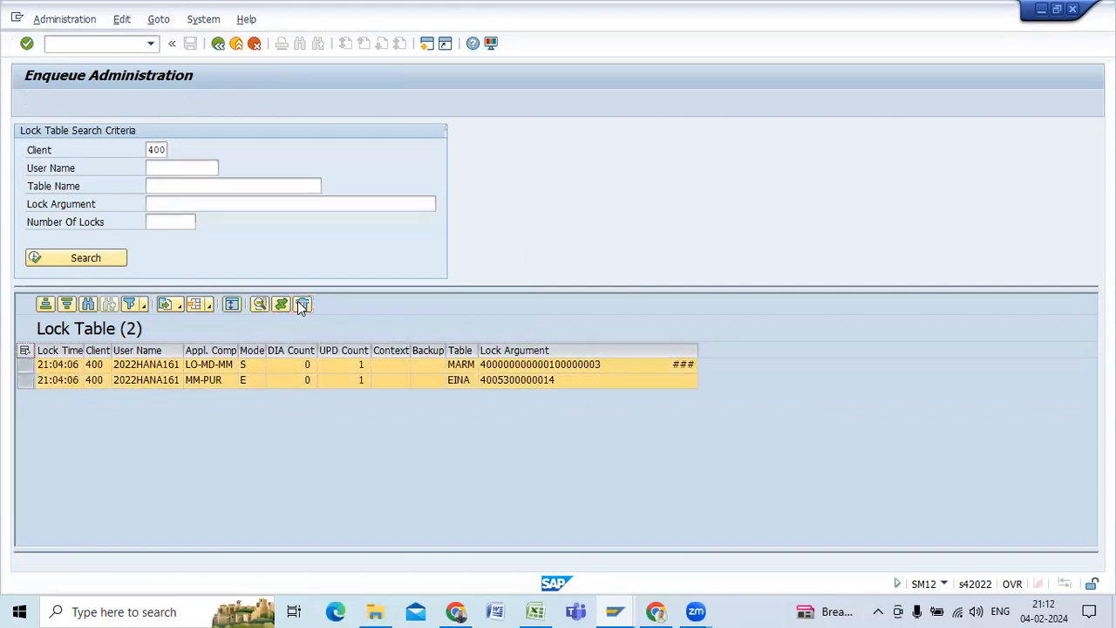
pyautogui.click(234, 357)
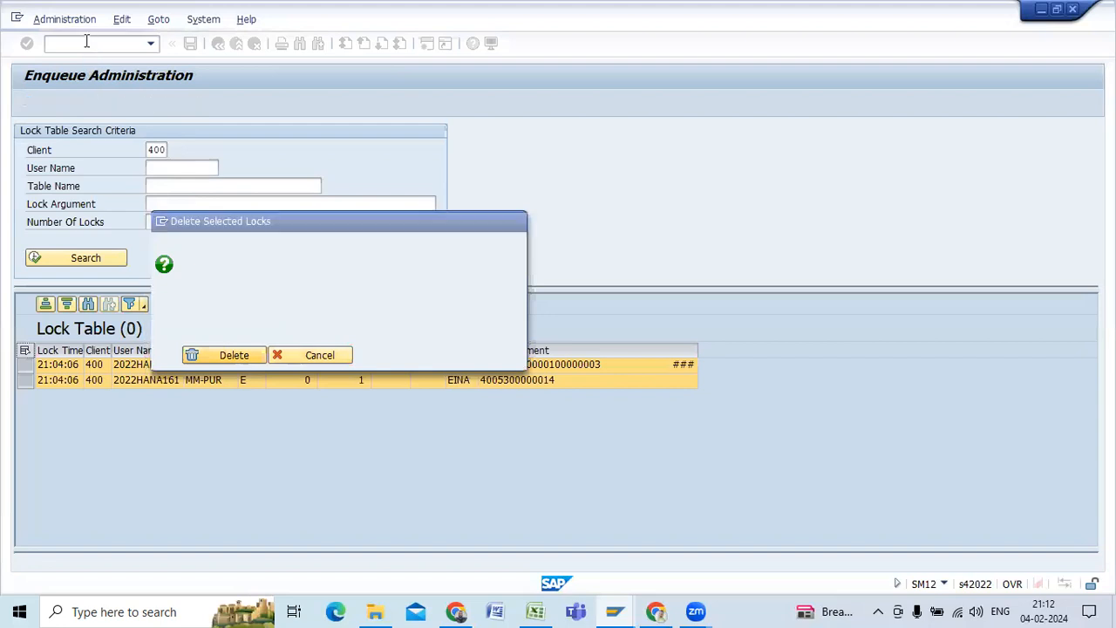
# - Open controlling area maintenance directly from lock administration with transaction OKKP
pyautogui.write('/nokkp')
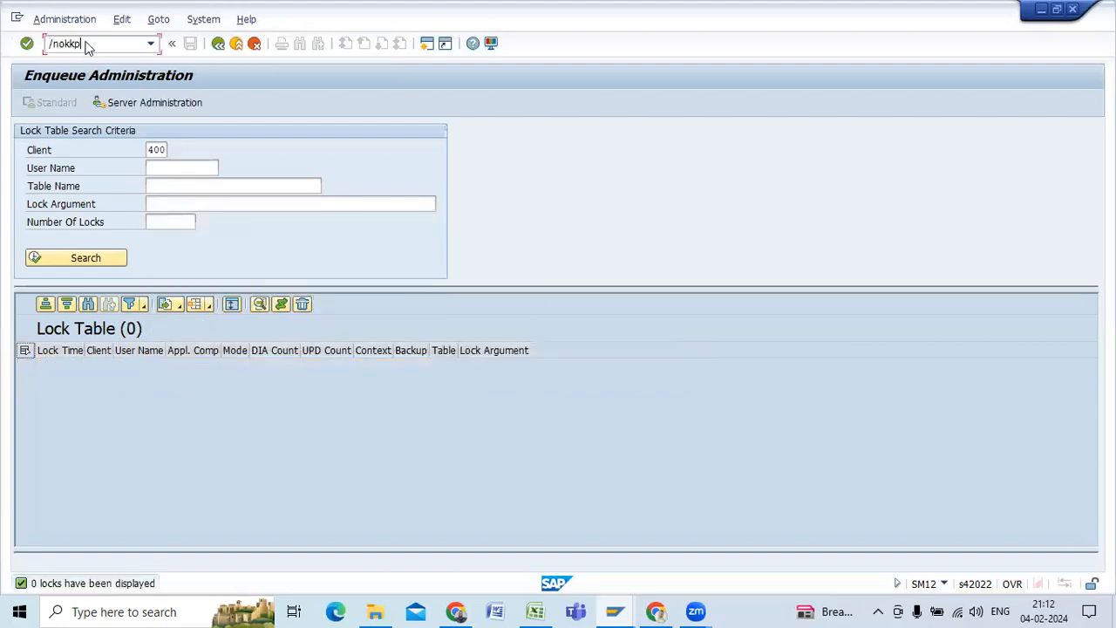
pyautogui.press('Return')
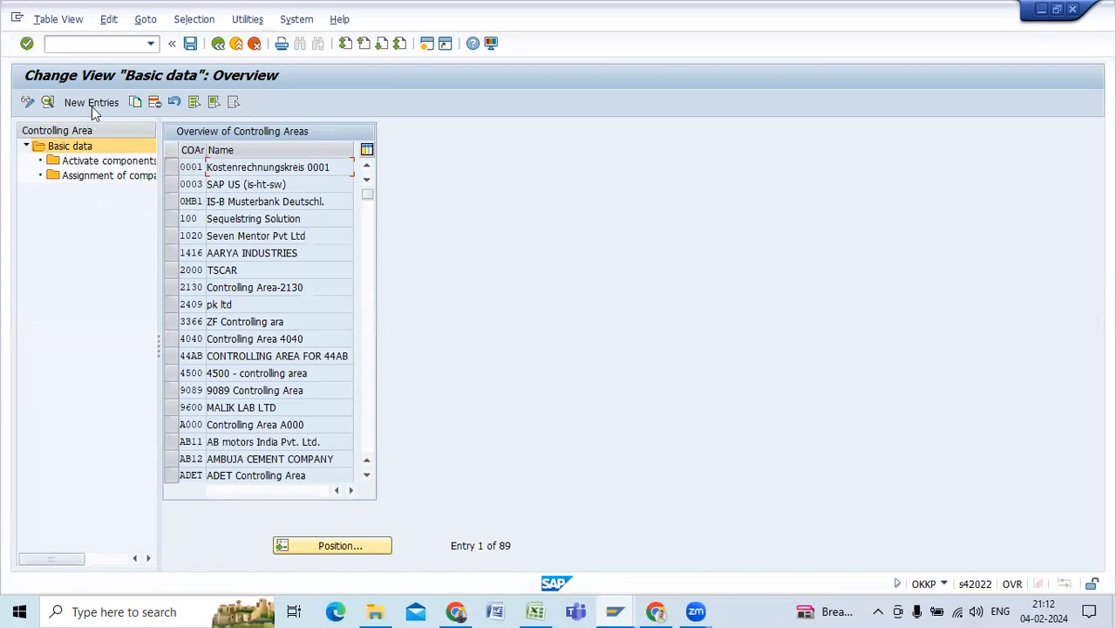
# - Examine the basic data details of controlling area 0001 and return to the overview of controlling areas
pyautogui.doubleClick(237, 172)
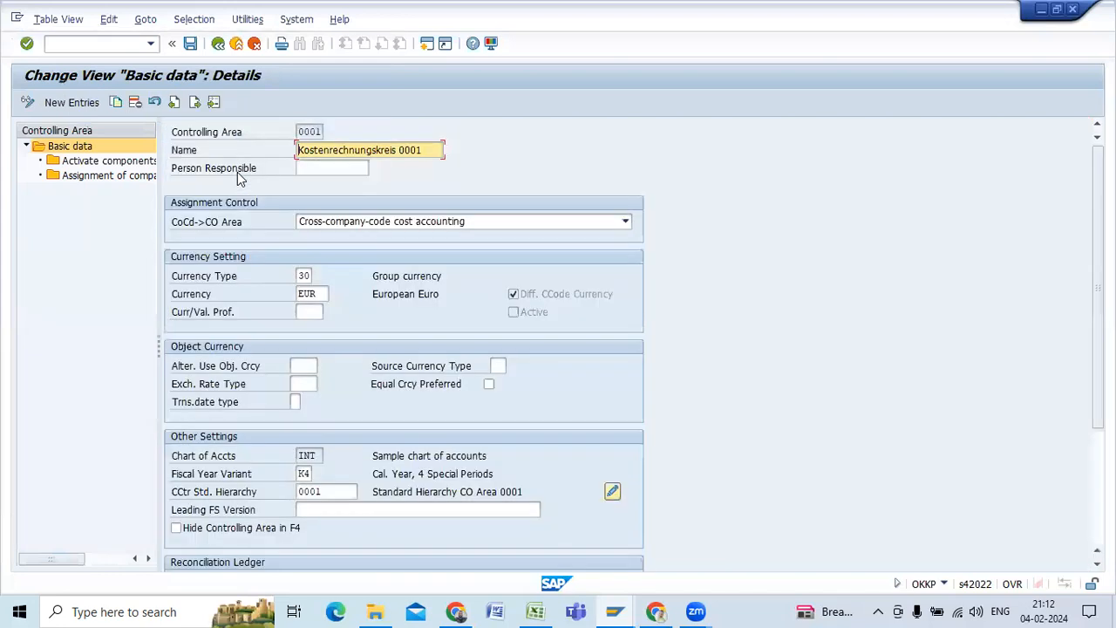
pyautogui.click(218, 43)
pyautogui.click(254, 44)
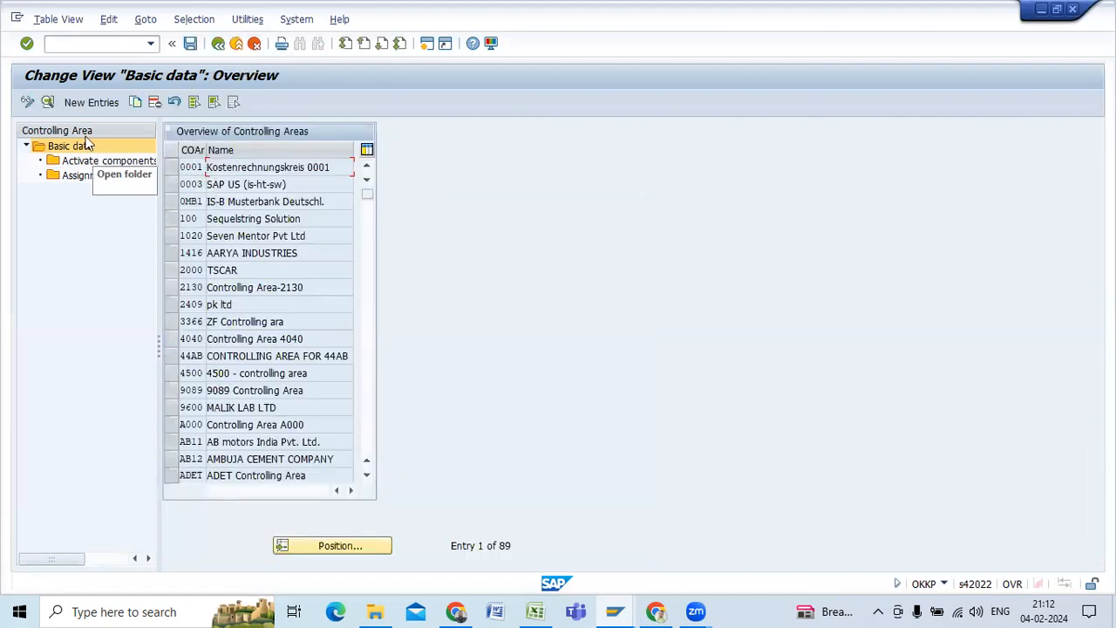
# - Create a new controlling area entry with the code Q100 and the name Q100 Controlling Area
pyautogui.click(87, 103)
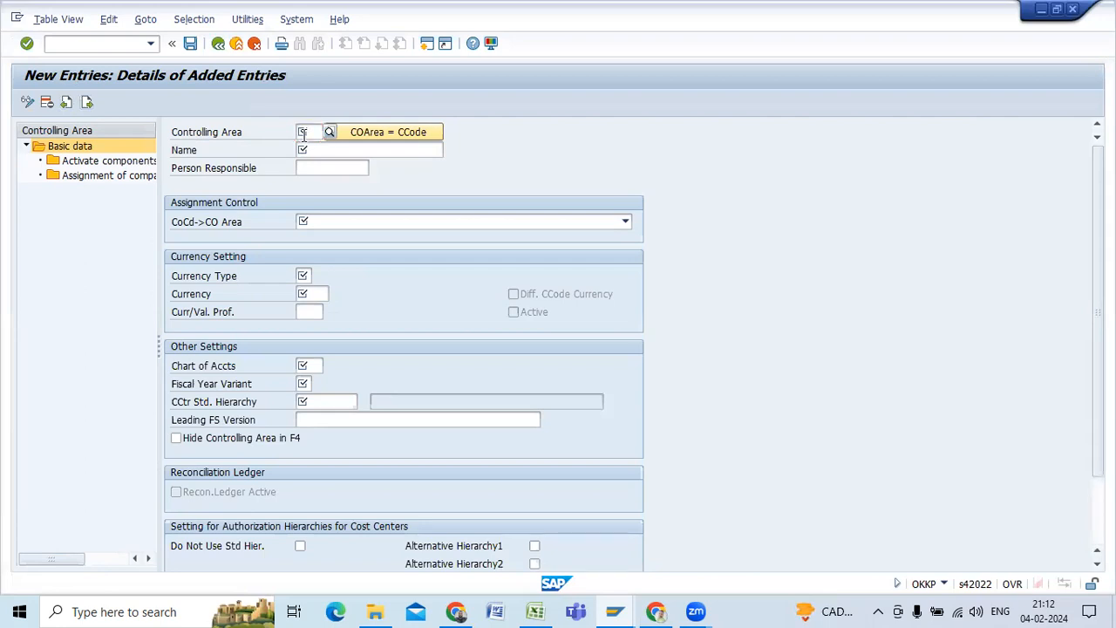
pyautogui.write('=')
pyautogui.press('BackSpace')
pyautogui.write('Q100')
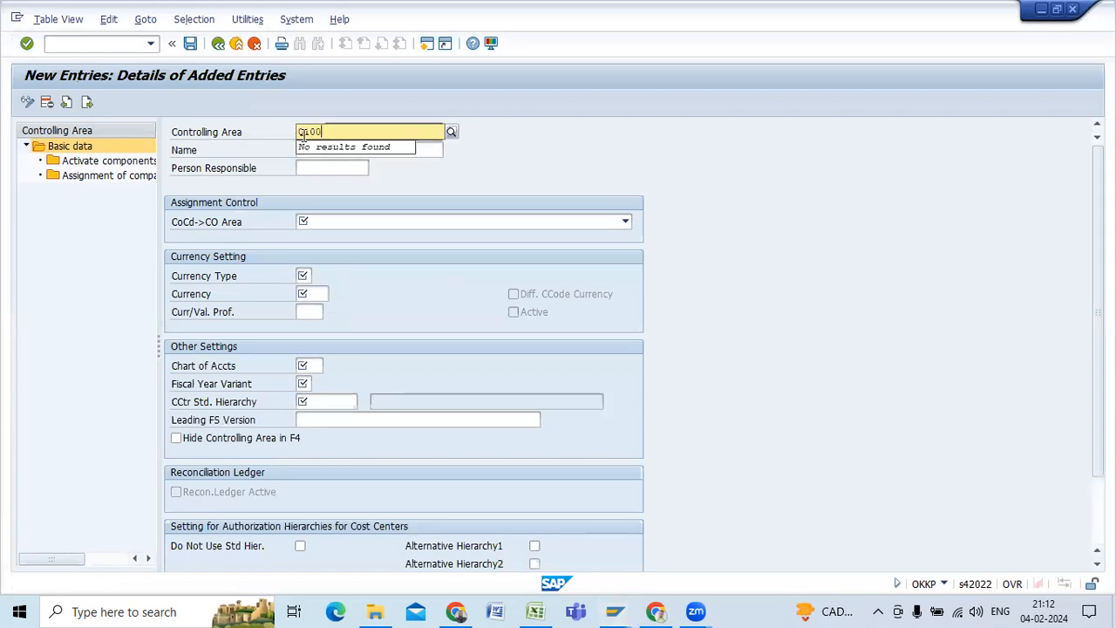
pyautogui.click(429, 149)
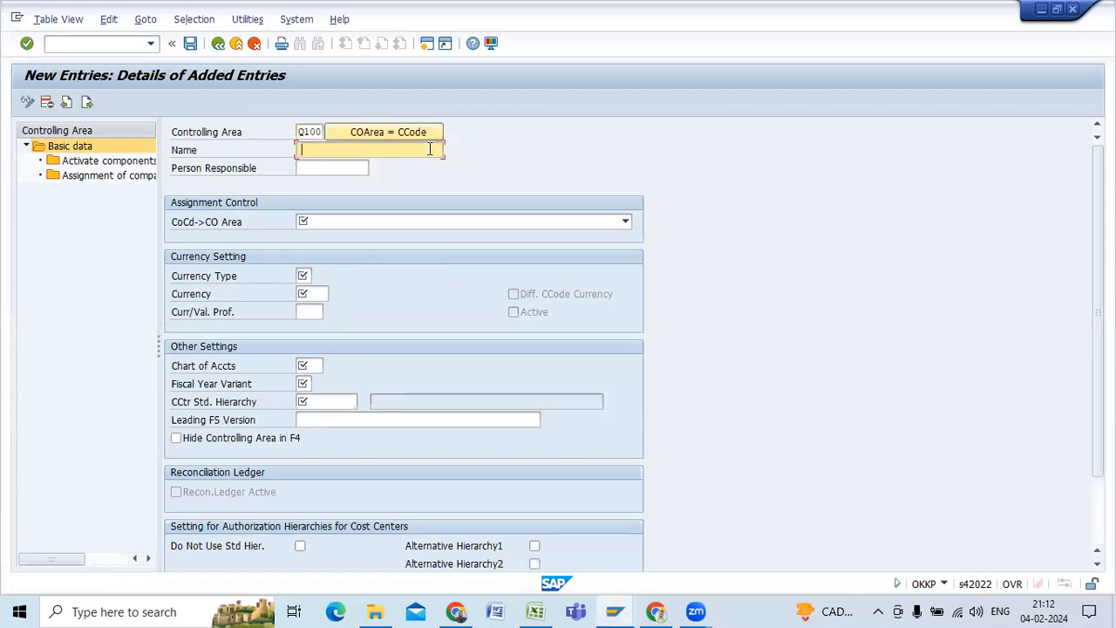
pyautogui.click(349, 177)
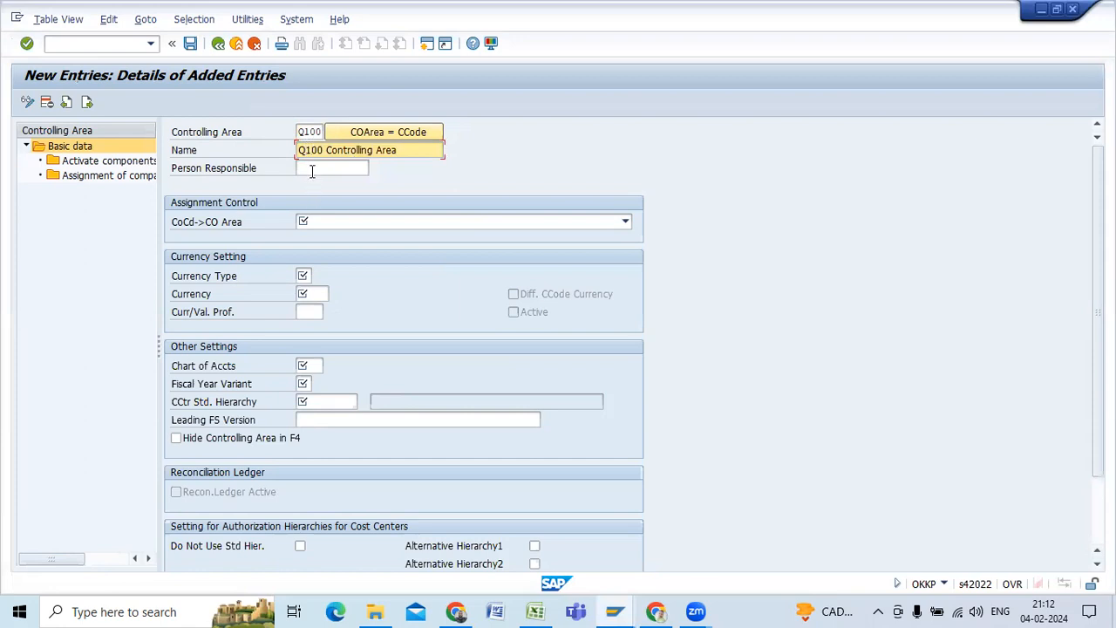
pyautogui.click(312, 170)
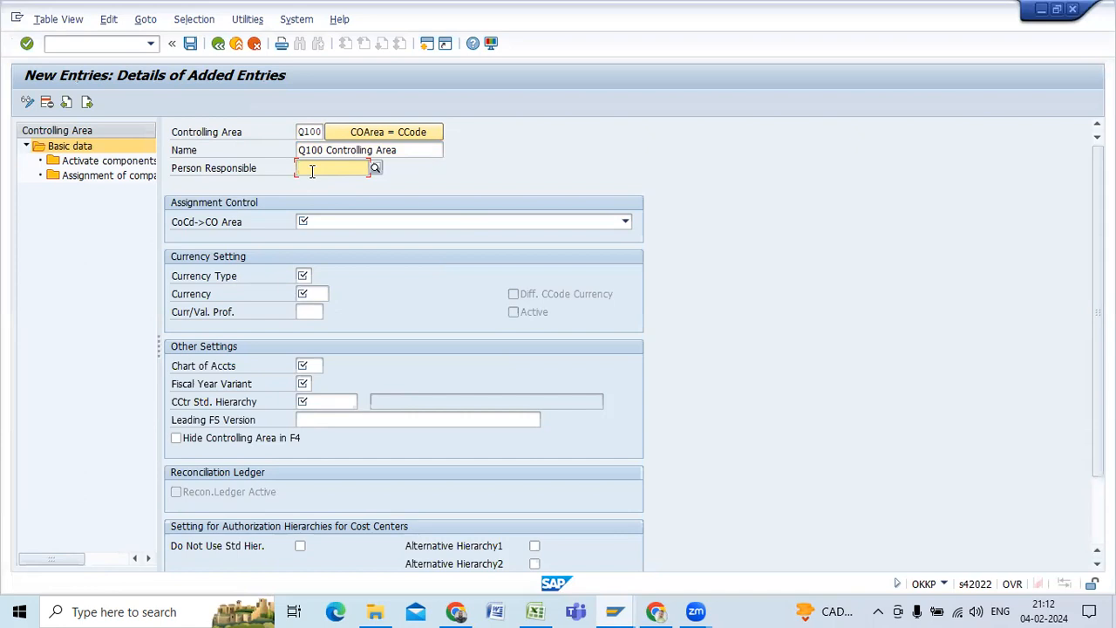
# - Set the company code assignment to Controlling area same as company code and the currency type to 10, Company code currency
pyautogui.click(313, 216)
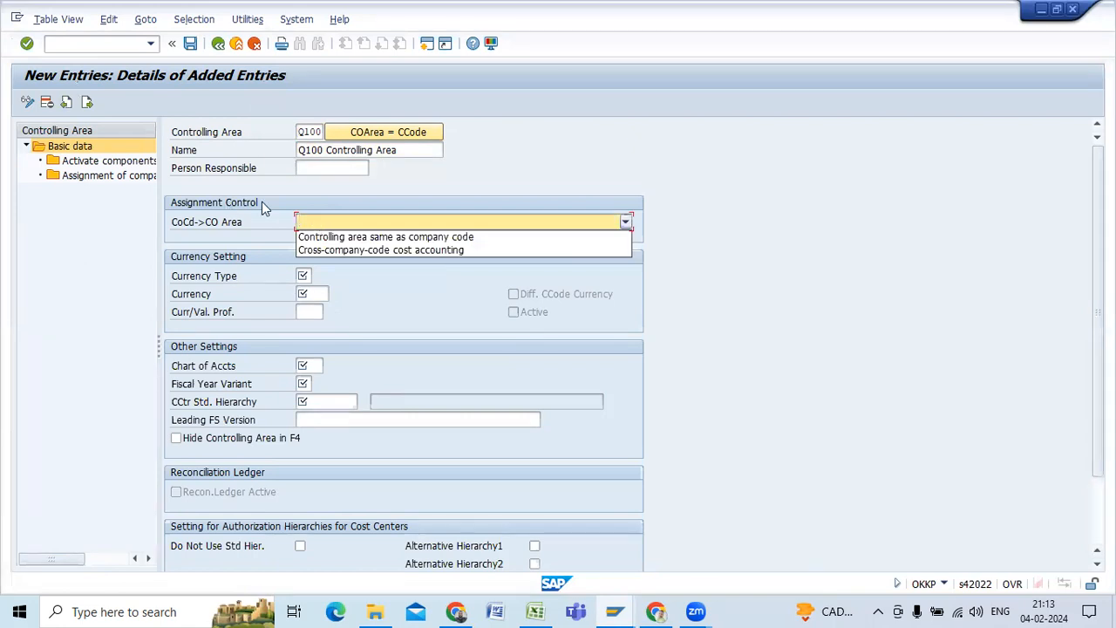
pyautogui.click(412, 237)
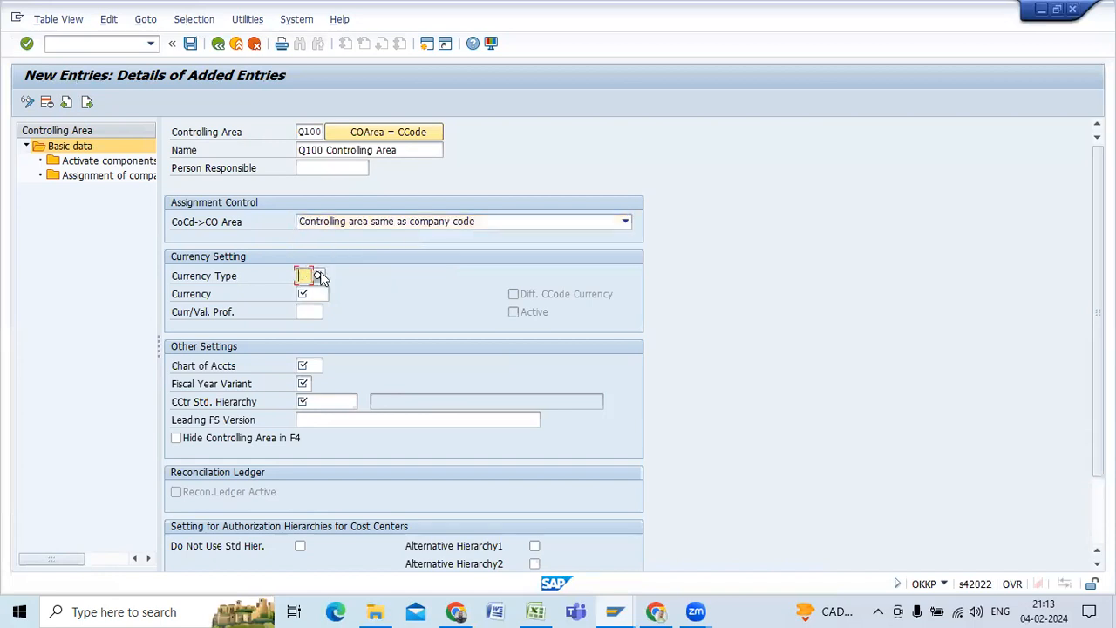
pyautogui.click(320, 277)
pyautogui.press('F4')
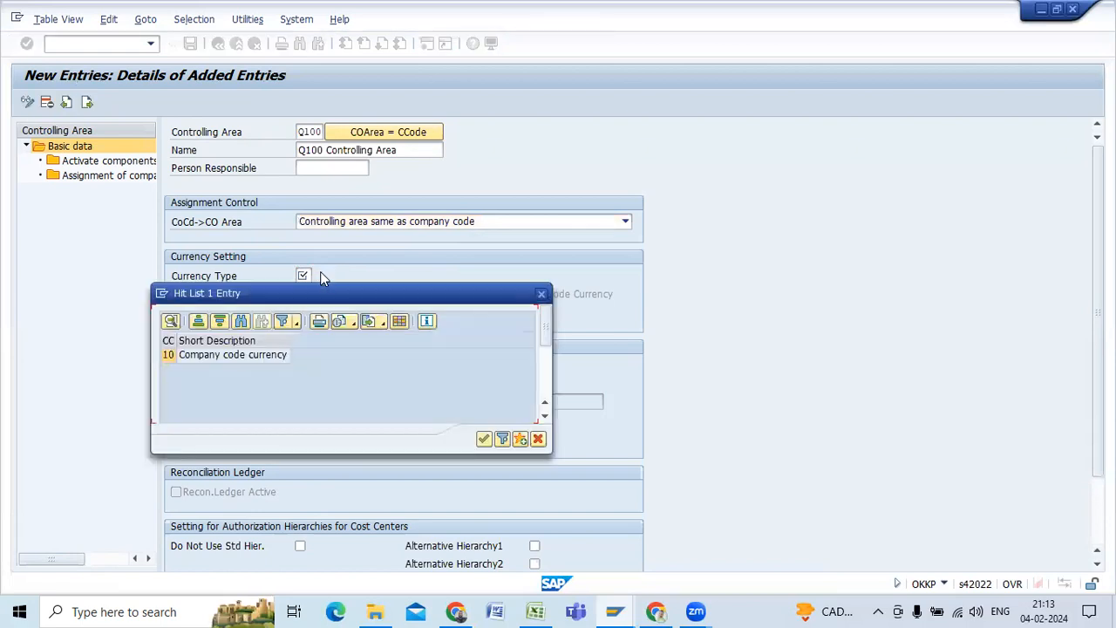
pyautogui.doubleClick(224, 353)
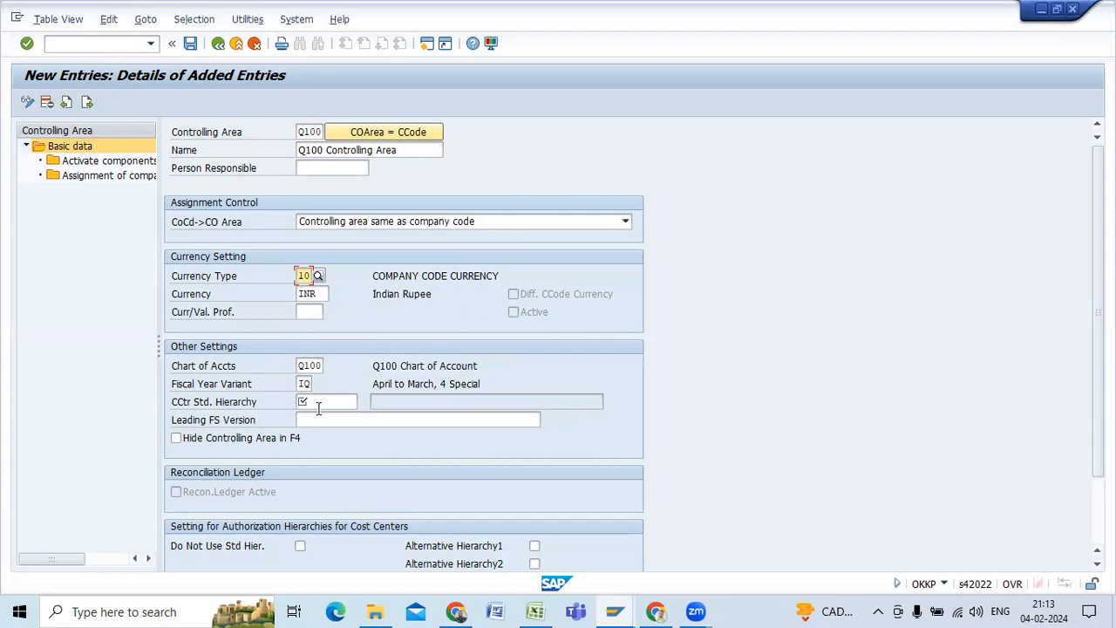
# - Change the new controlling area's company code assignment to Cross-company-code cost accounting
pyautogui.click(624, 222)
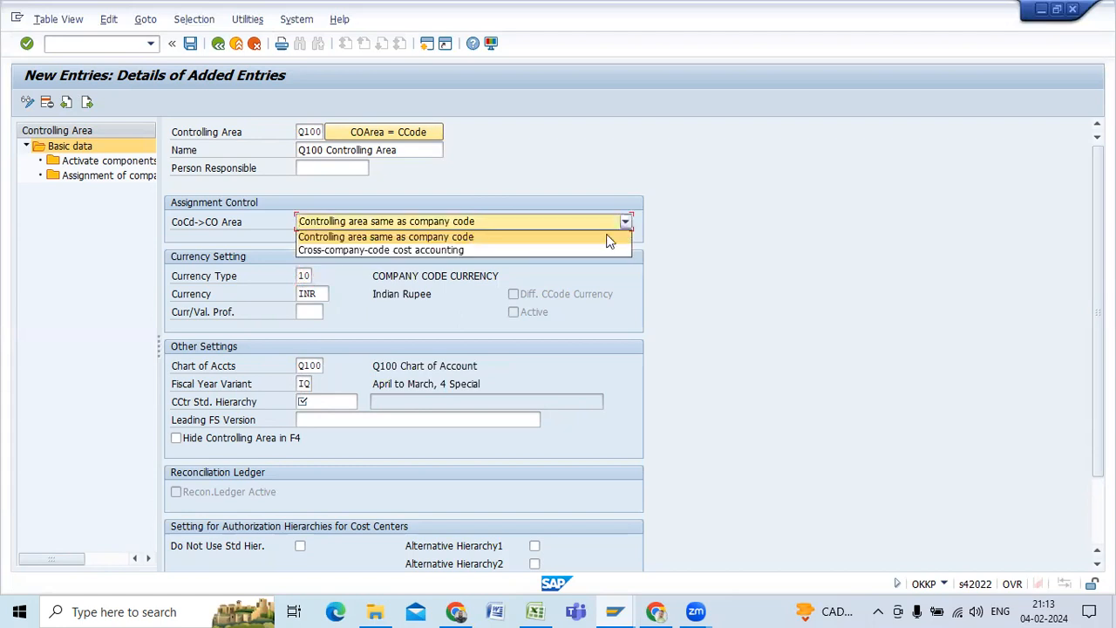
pyautogui.click(433, 254)
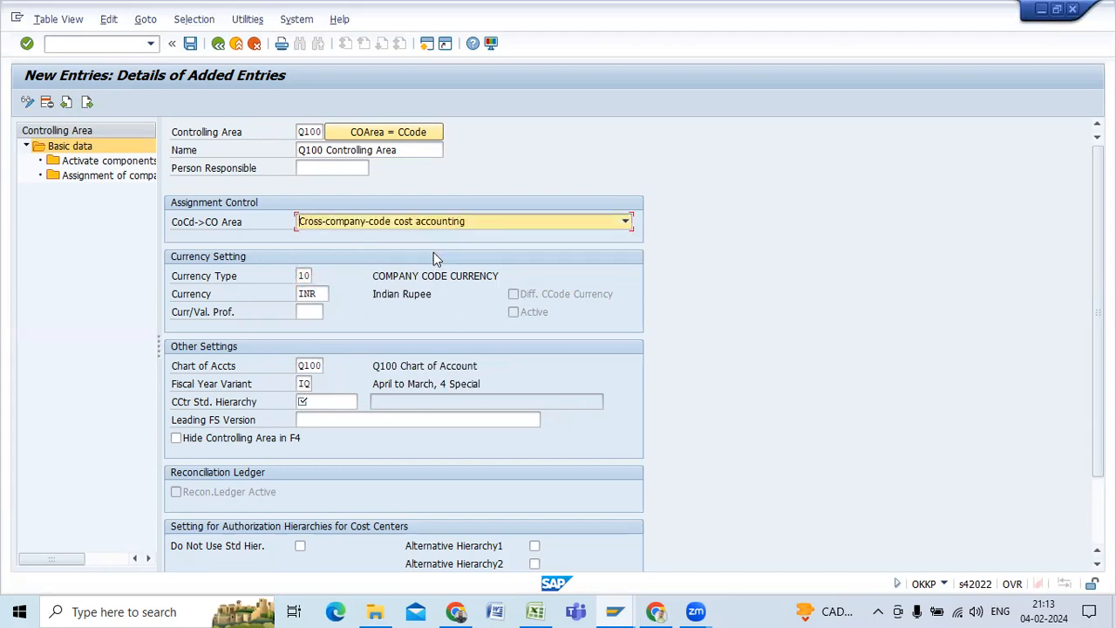
# - Look up the currency types available for the controlling area under Cross-company-code cost accounting
pyautogui.click(307, 276)
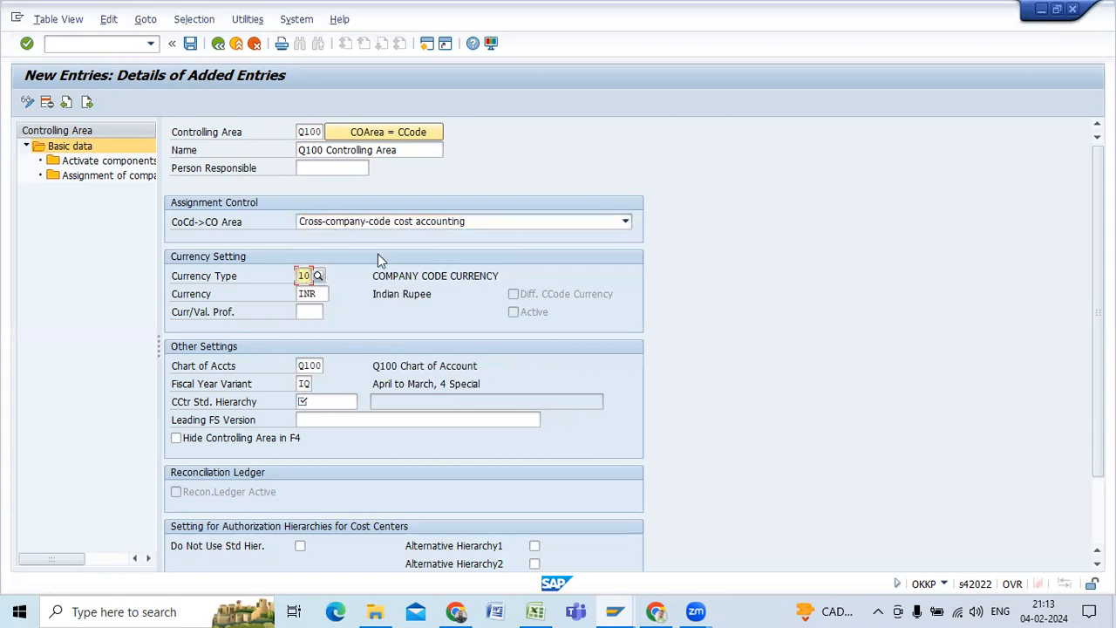
pyautogui.click(318, 276)
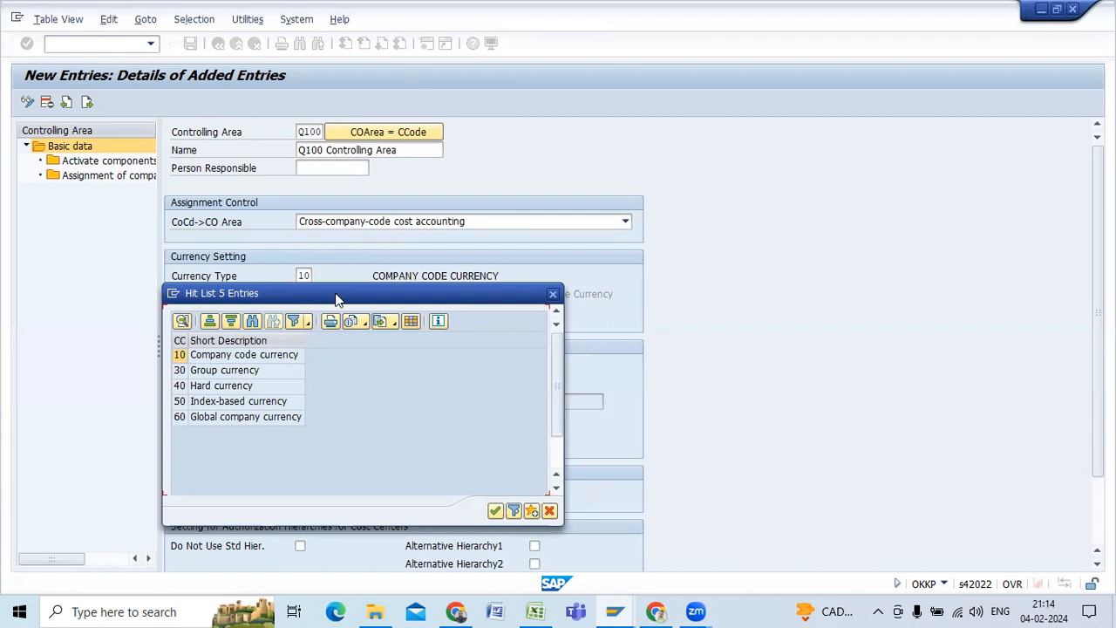
pyautogui.moveTo(338, 299); pyautogui.dragTo(725, 270)
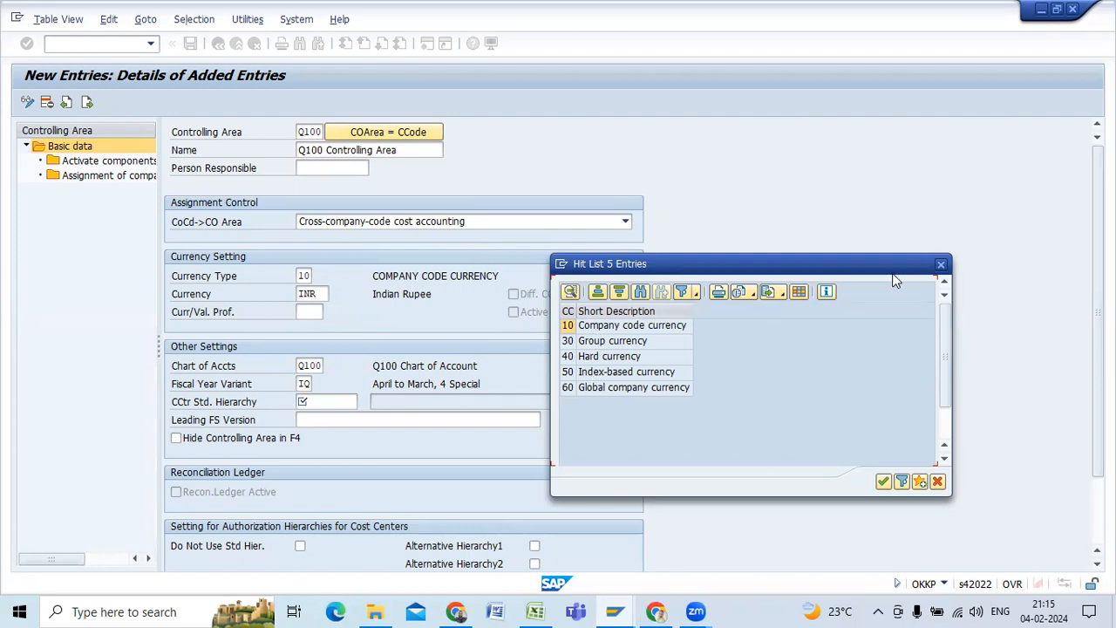
pyautogui.click(941, 264)
# - Set the company code assignment back to Controlling area same as company code and choose currency type 10, Company code currency
pyautogui.click(626, 220)
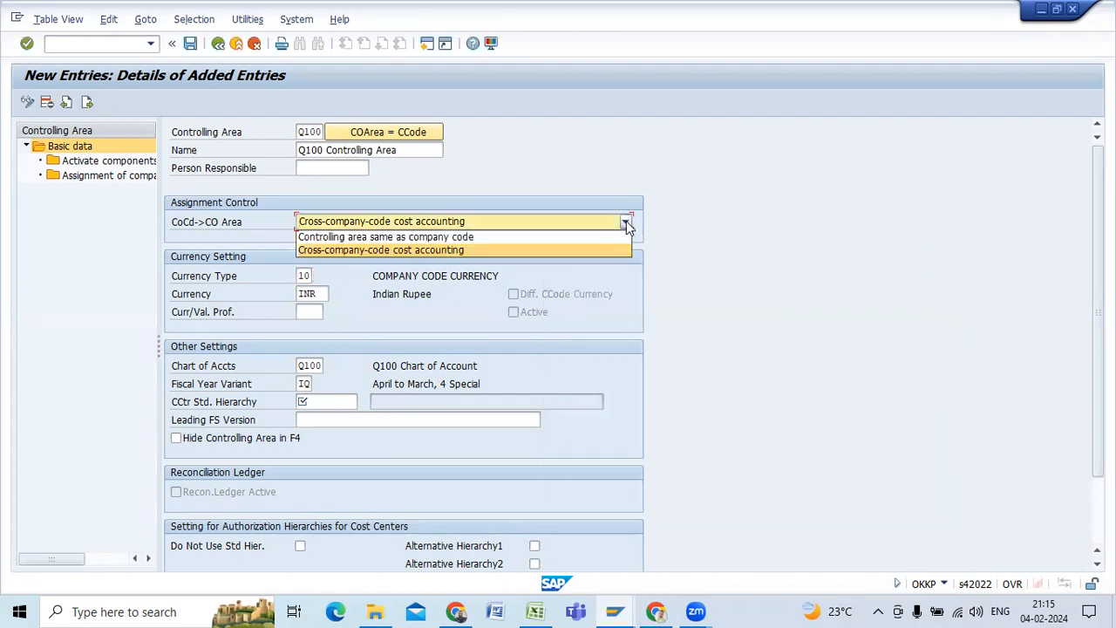
pyautogui.click(460, 237)
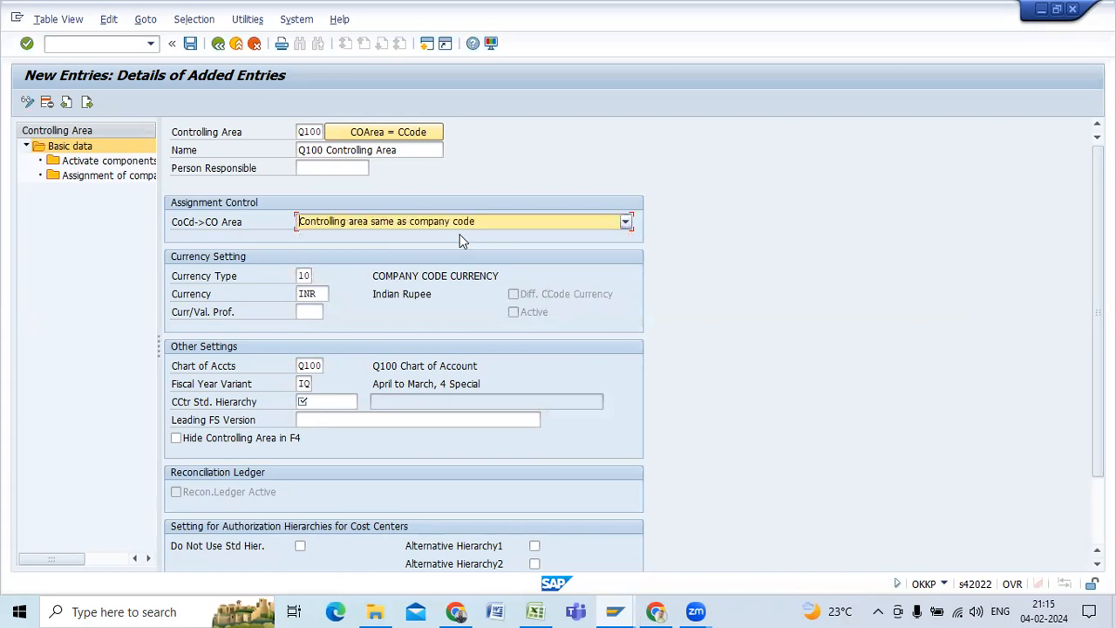
pyautogui.doubleClick(315, 276)
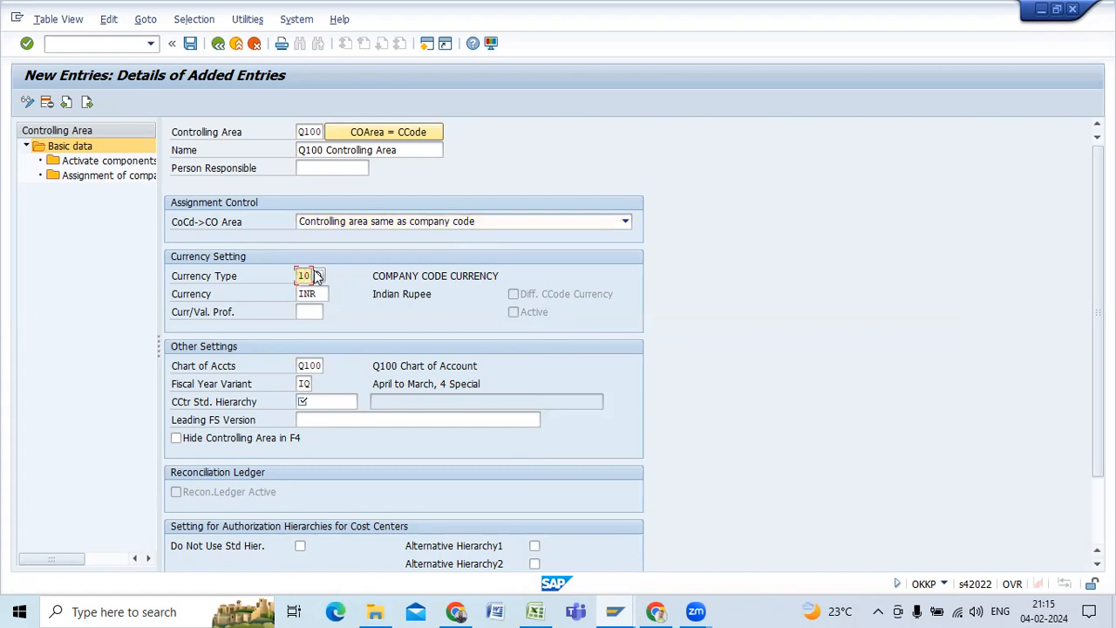
pyautogui.click(321, 272)
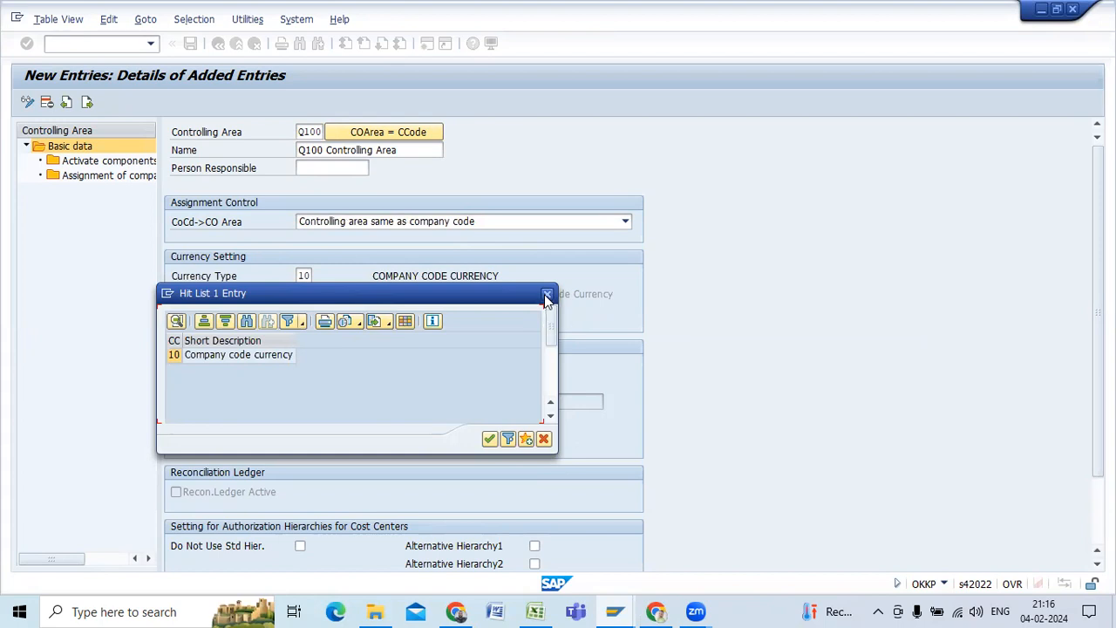
pyautogui.doubleClick(200, 353)
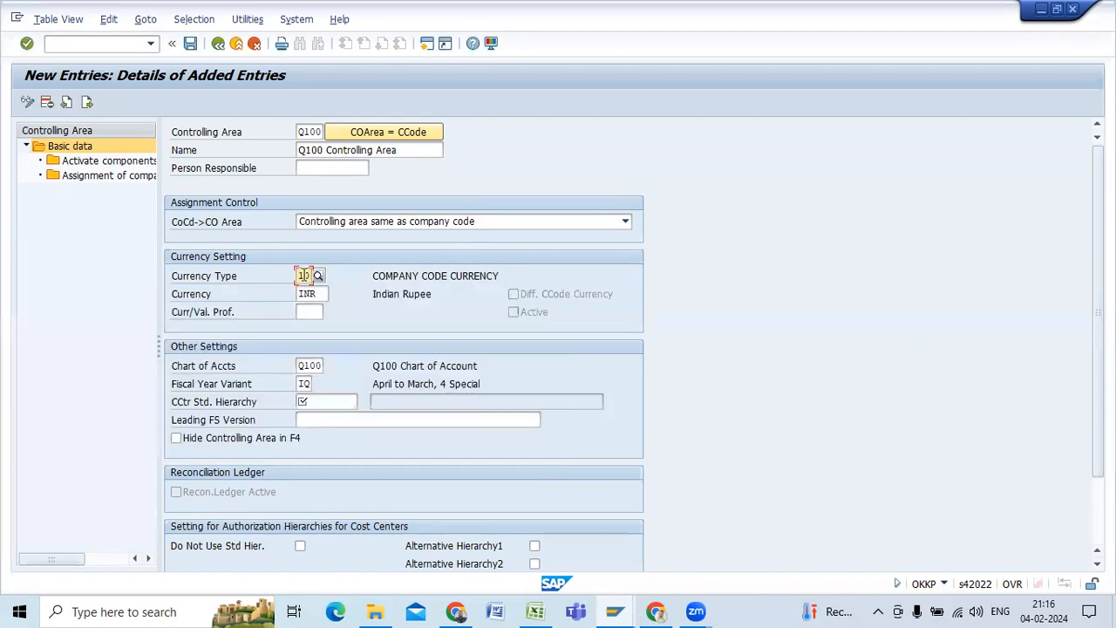
pyautogui.click(625, 222)
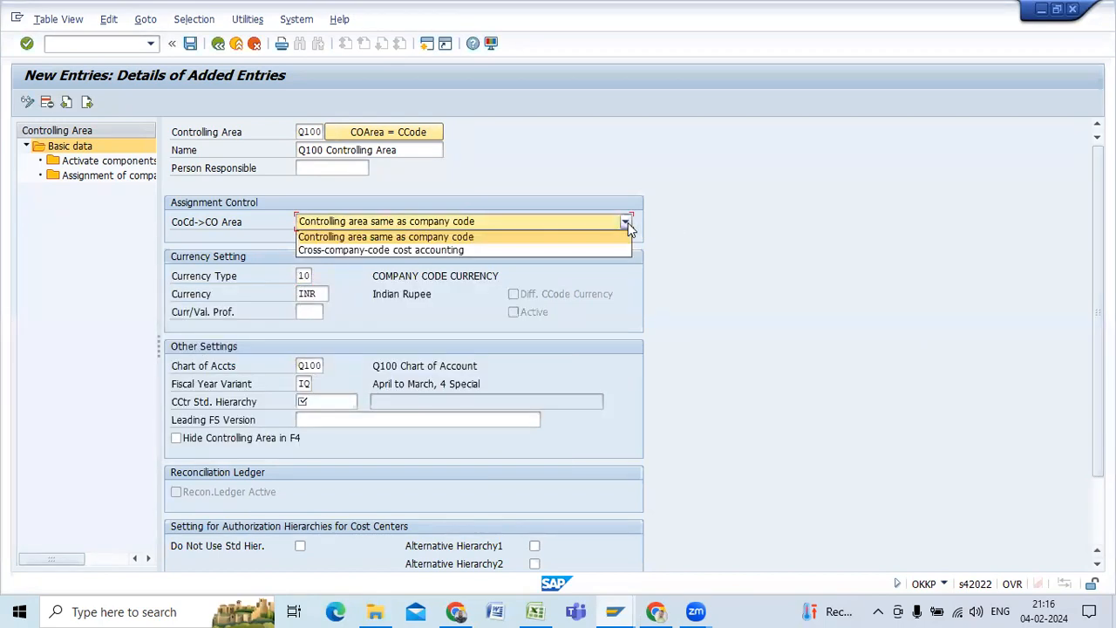
pyautogui.click(624, 221)
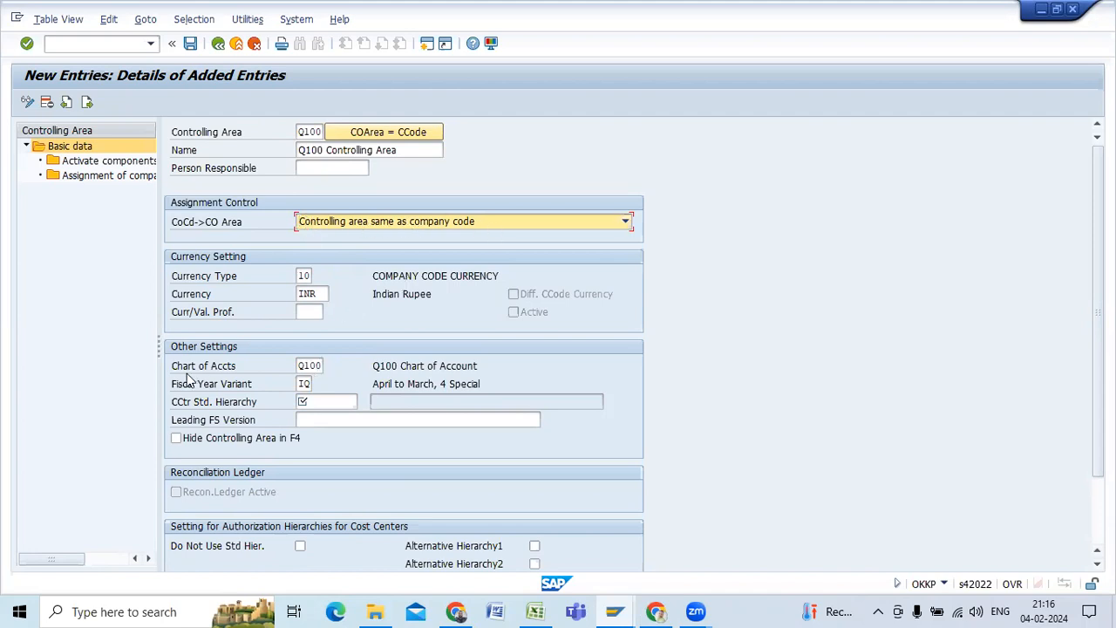
# - Enter Q100_CCSTH as the cost center standard hierarchy and agree to create it as a standard hierarchy
pyautogui.click(309, 366)
pyautogui.click(319, 404)
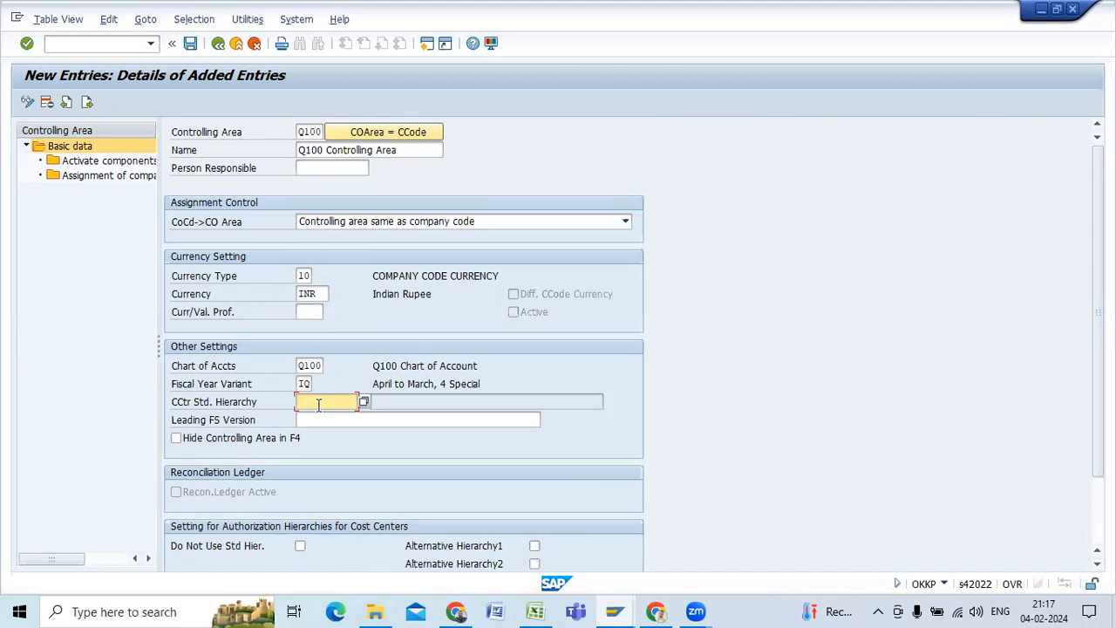
pyautogui.write('c')
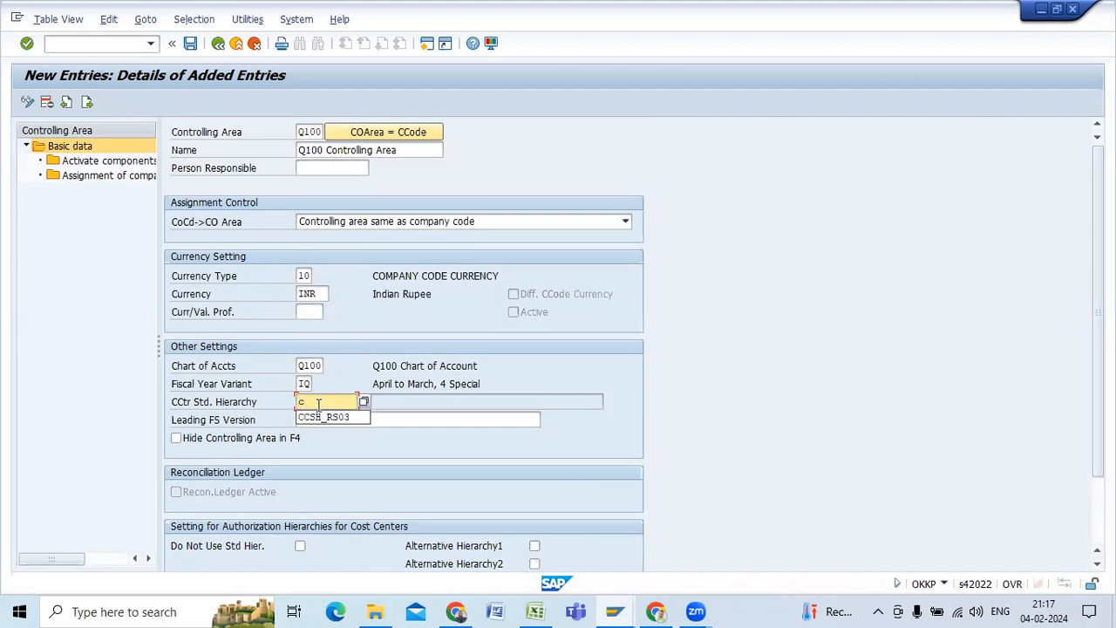
pyautogui.press('BackSpace')
pyautogui.click(340, 430)
pyautogui.click(307, 401)
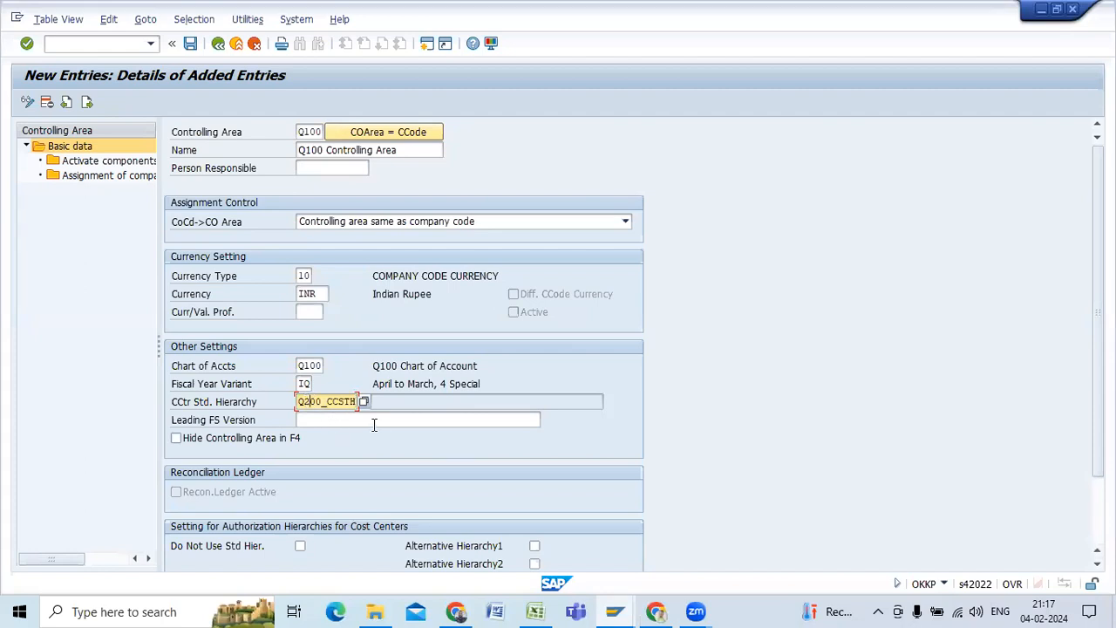
pyautogui.write('1')
pyautogui.scroll(-2, 464, 404)
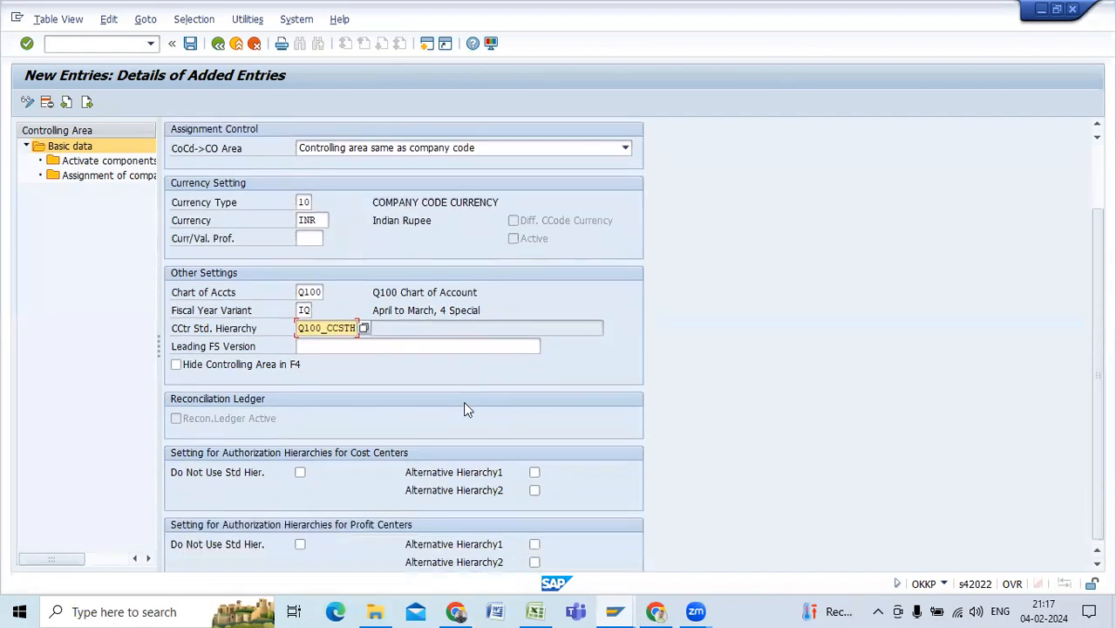
pyautogui.scroll(5, 464, 402)
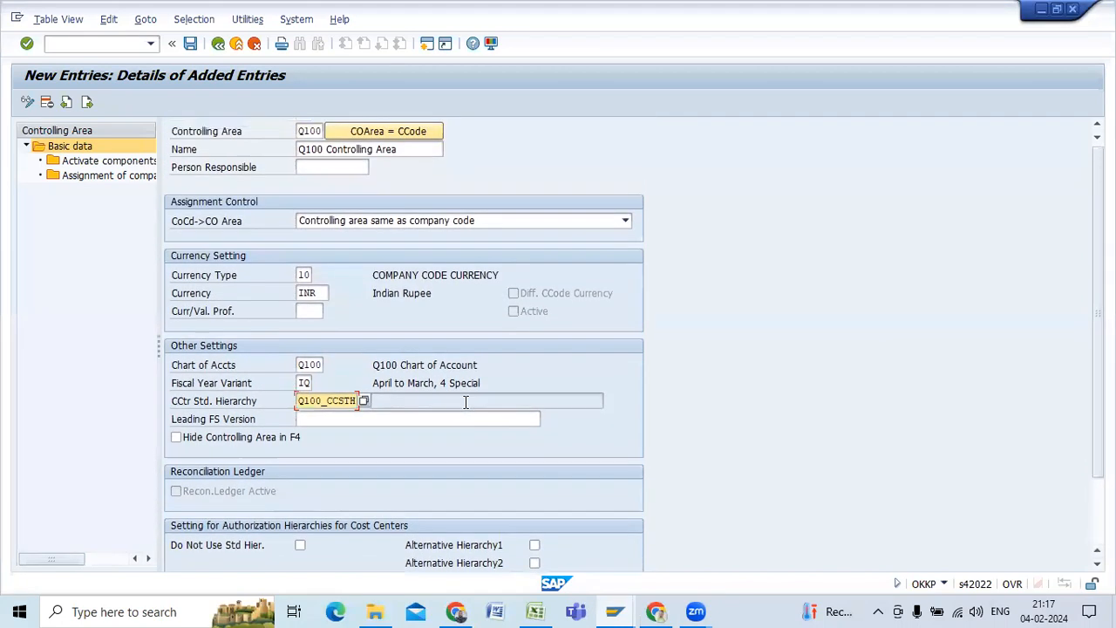
pyautogui.press('Return')
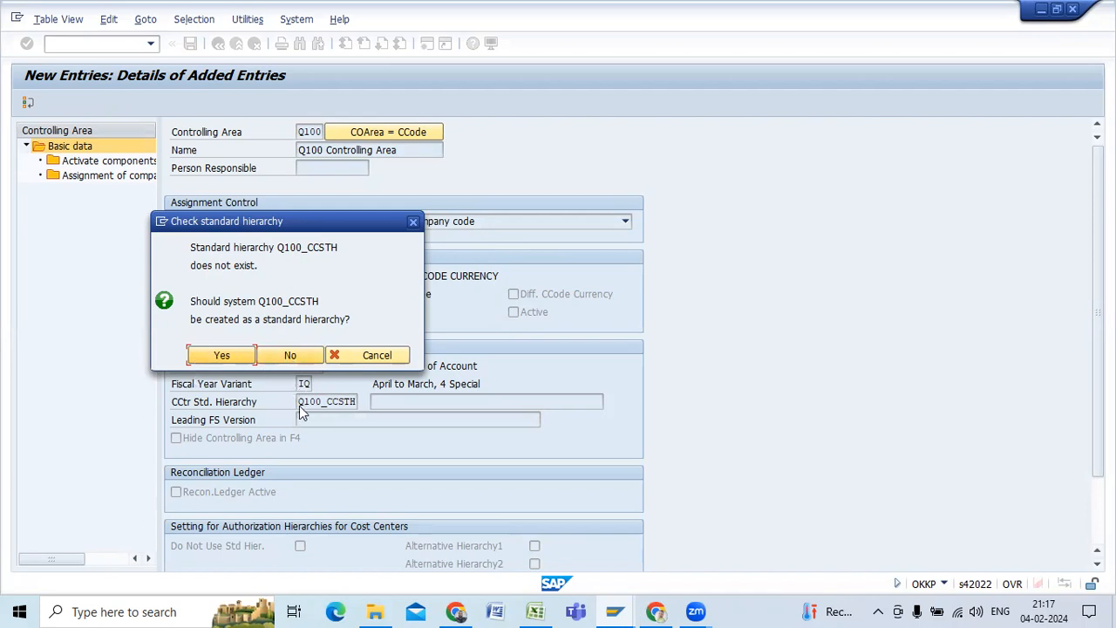
pyautogui.click(224, 353)
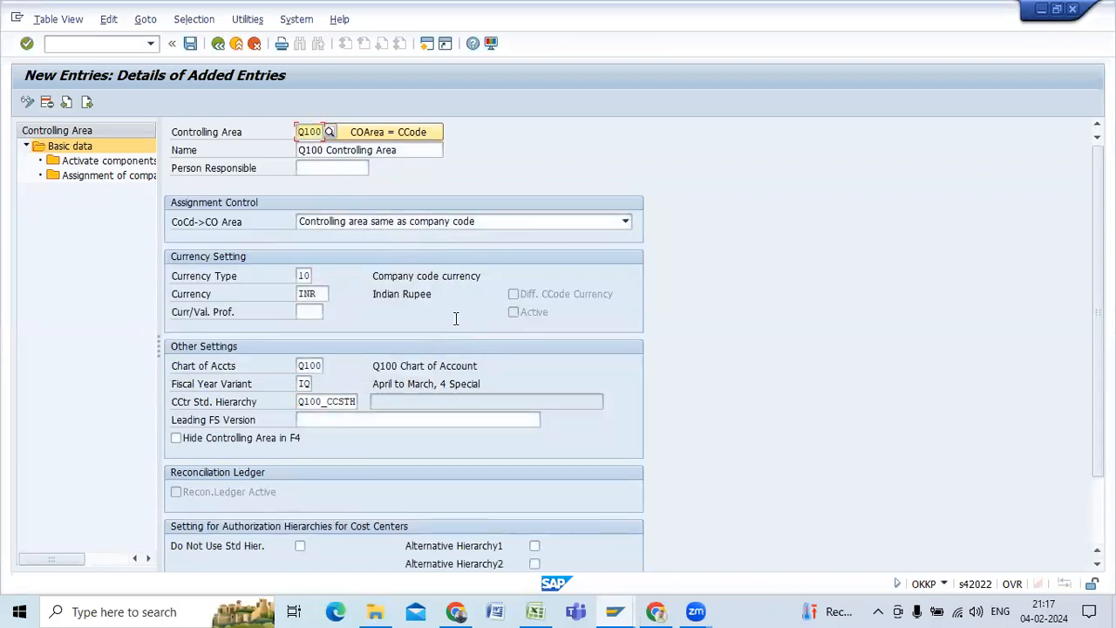
pyautogui.scroll(-2, 455, 319)
pyautogui.scroll(2, 455, 319)
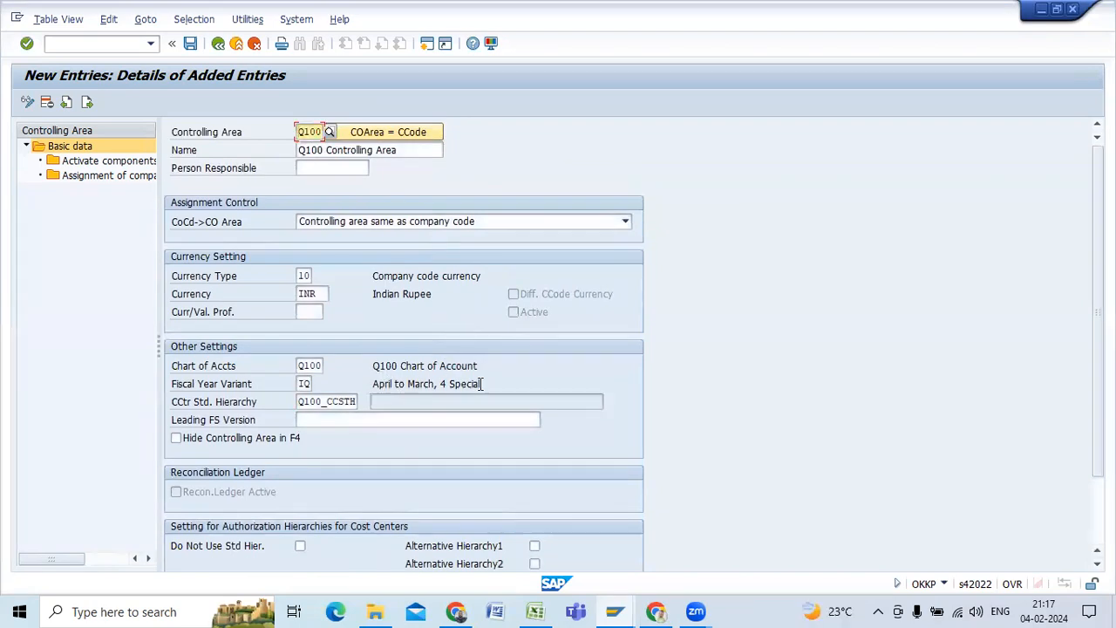
# - Open the component activation for controlling area Q100, accepting the standard hierarchy creation, and add a new entry starting in fiscal year 2023
pyautogui.doubleClick(99, 168)
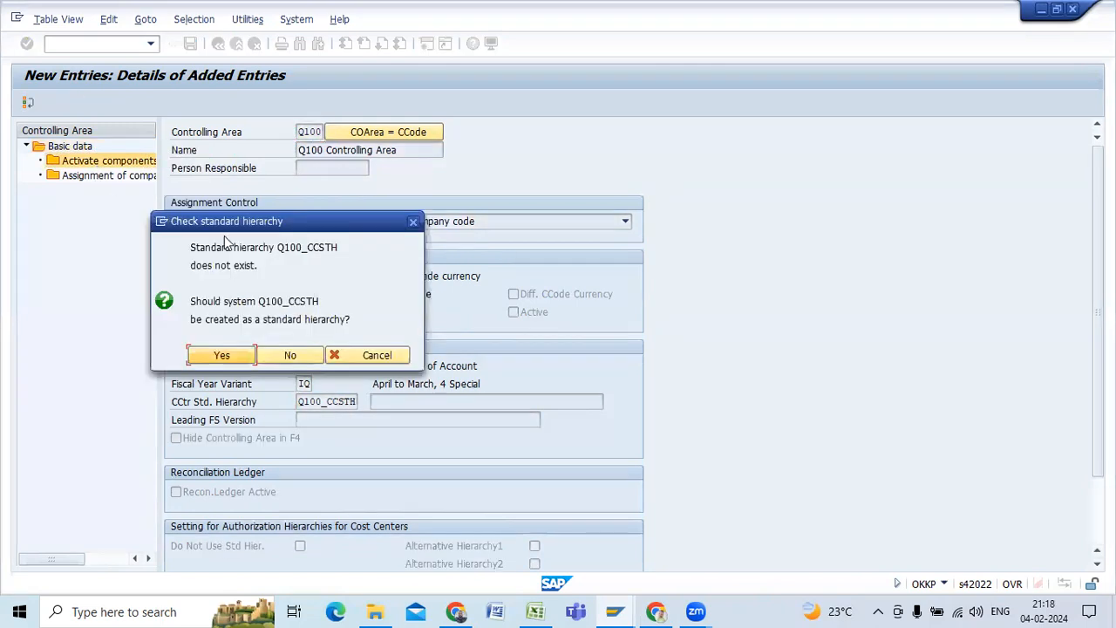
pyautogui.click(220, 359)
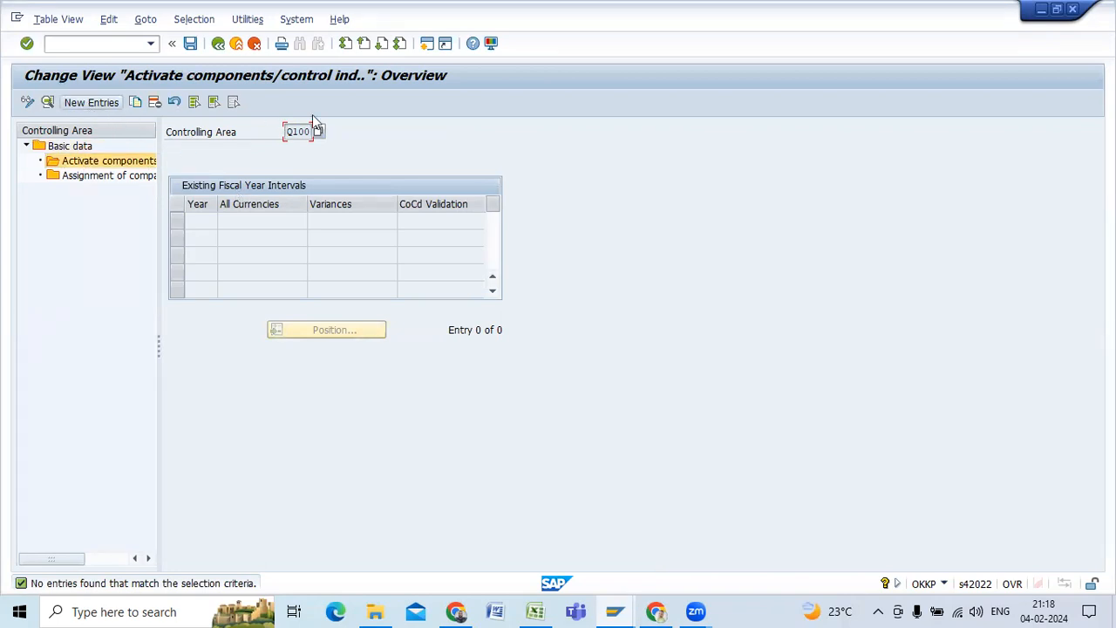
pyautogui.click(85, 102)
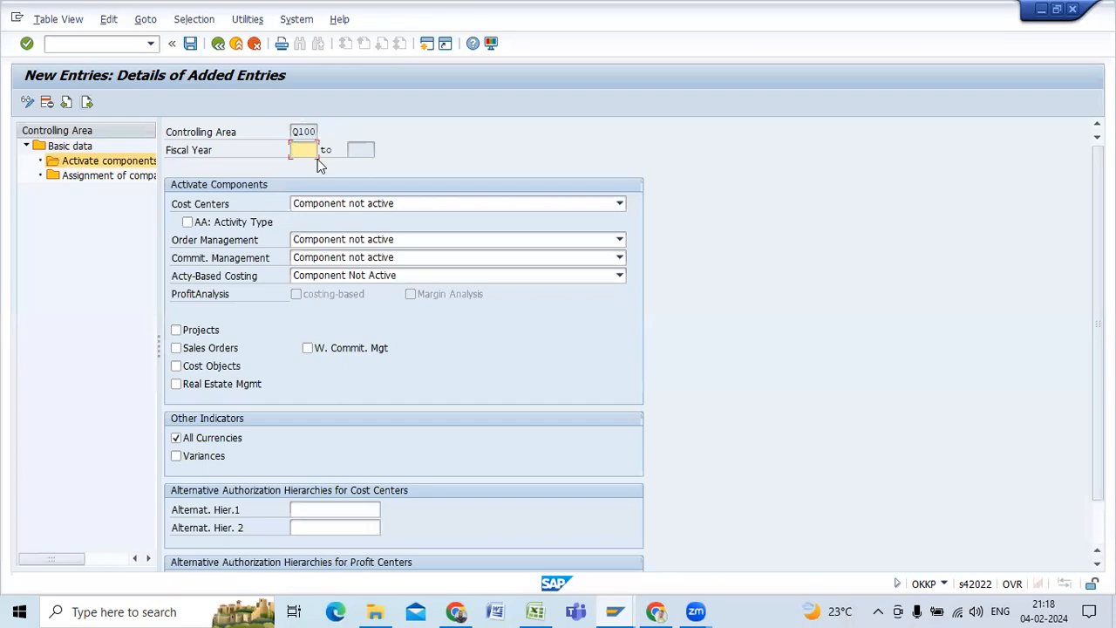
pyautogui.write('2023')
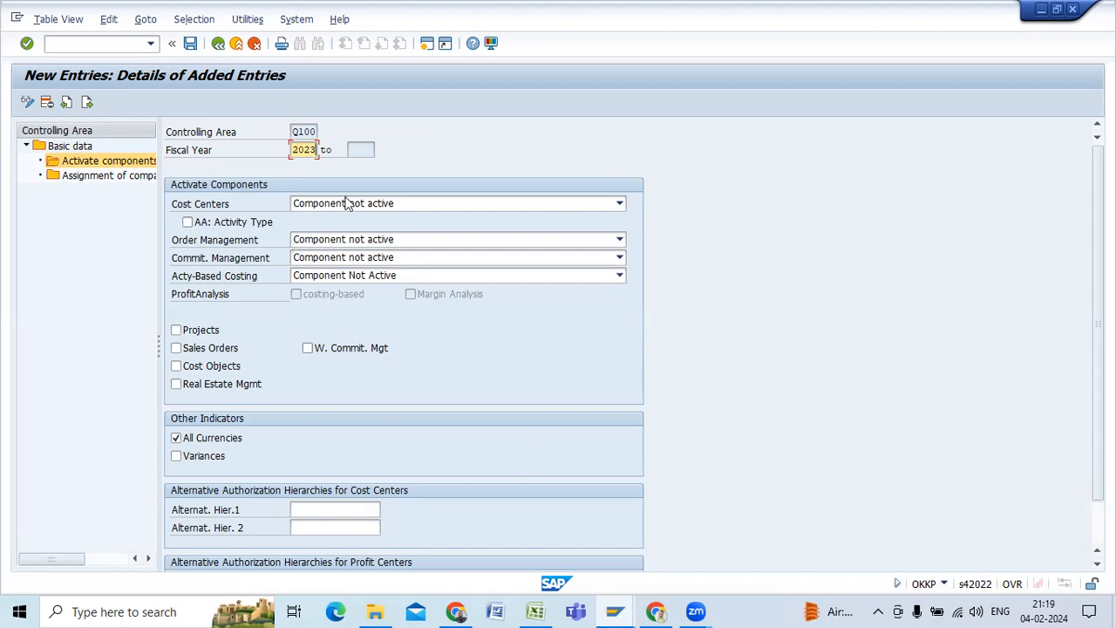
# - Set Cost Centers and Order Management to Component active and enable AA: Activity Type
pyautogui.click(617, 203)
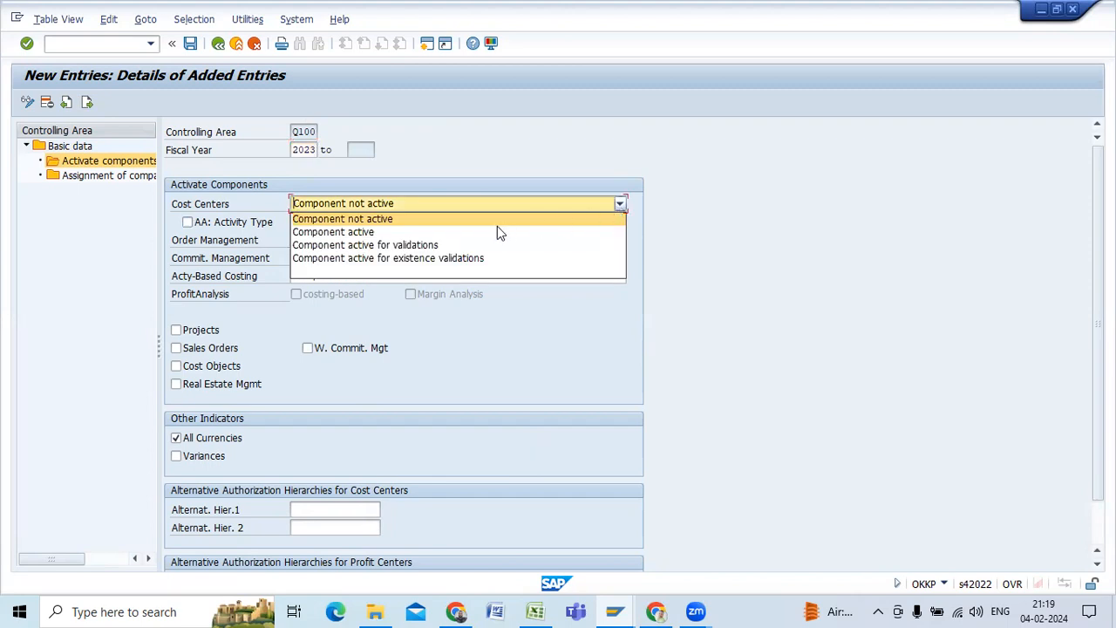
pyautogui.click(471, 232)
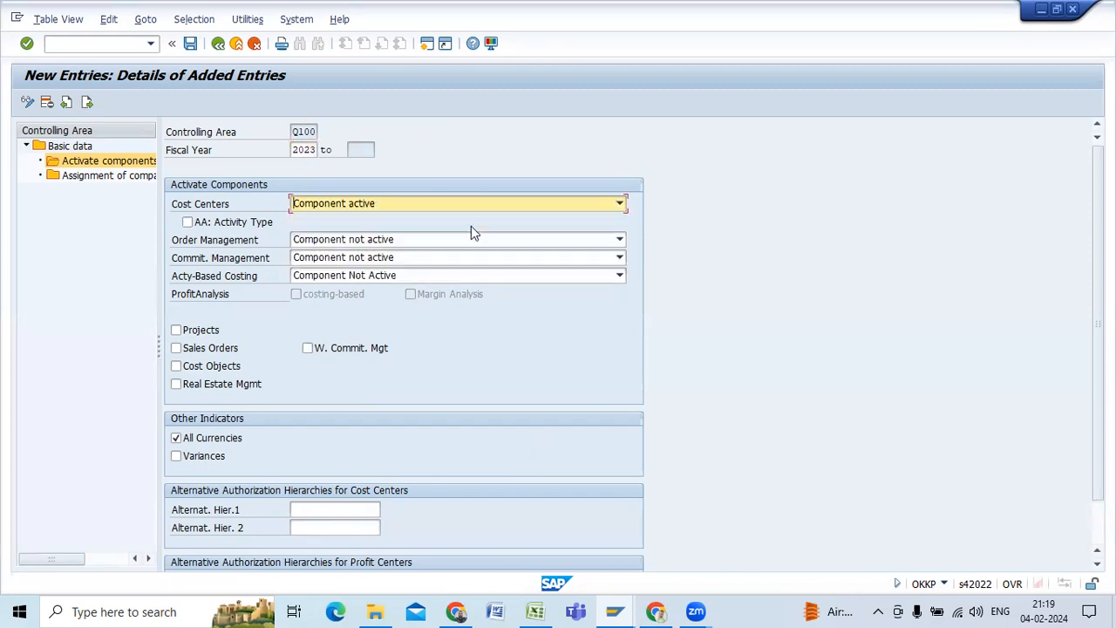
pyautogui.click(215, 228)
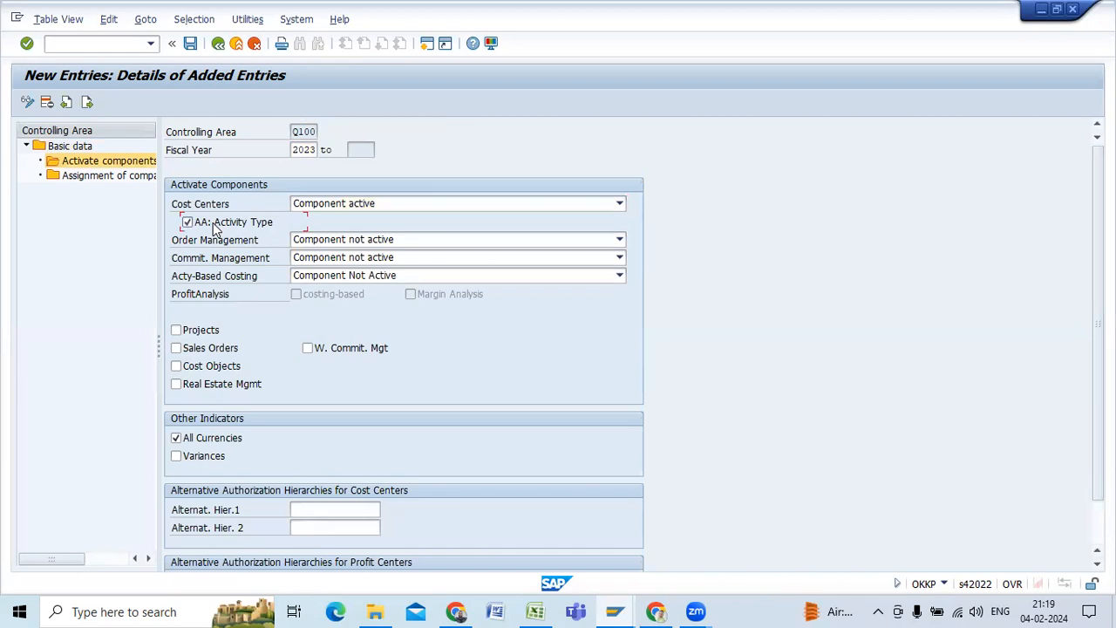
pyautogui.click(608, 244)
pyautogui.click(482, 264)
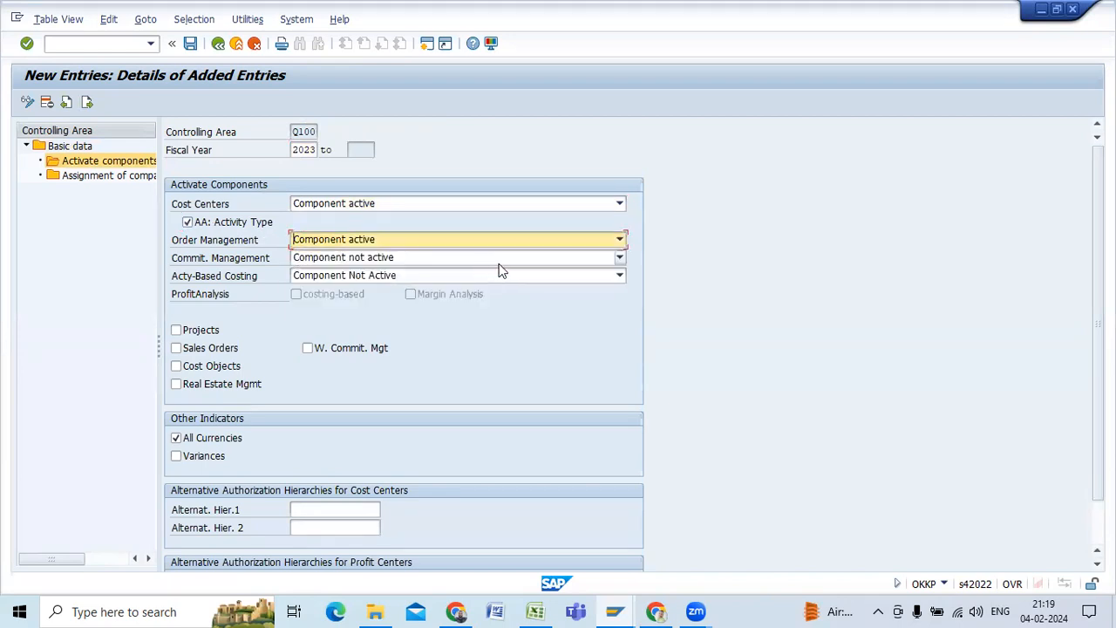
pyautogui.click(620, 258)
pyautogui.click(623, 258)
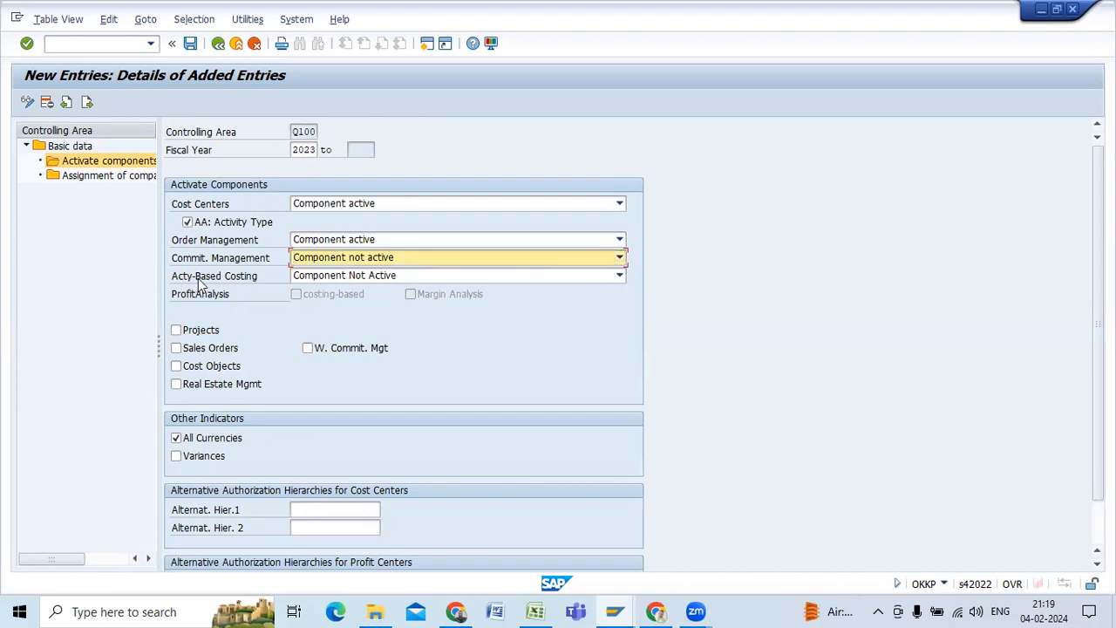
pyautogui.click(619, 275)
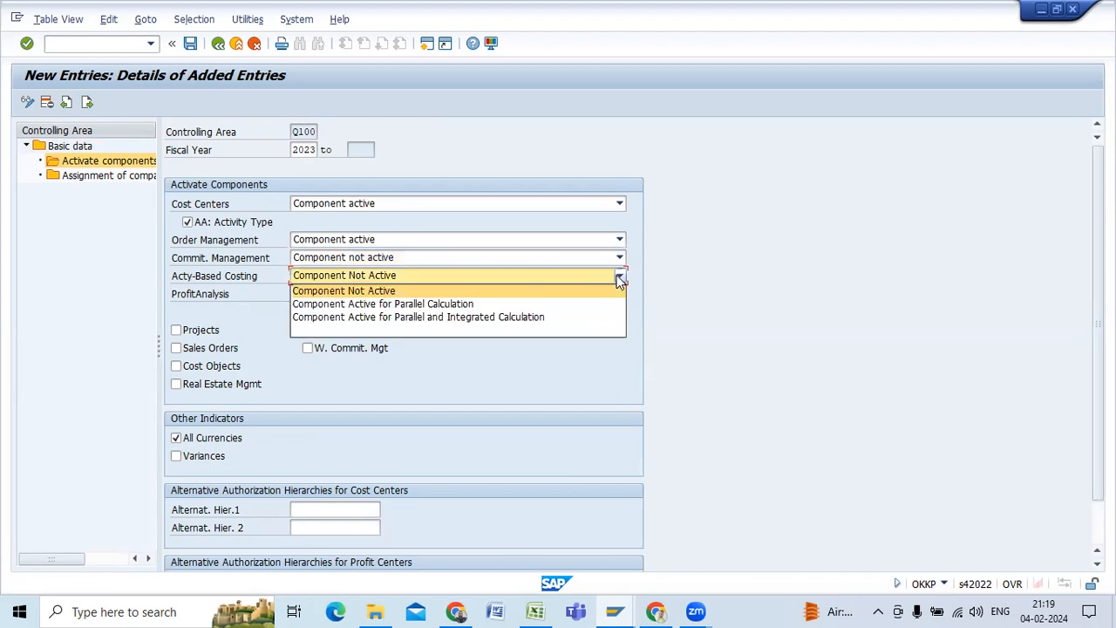
pyautogui.click(619, 277)
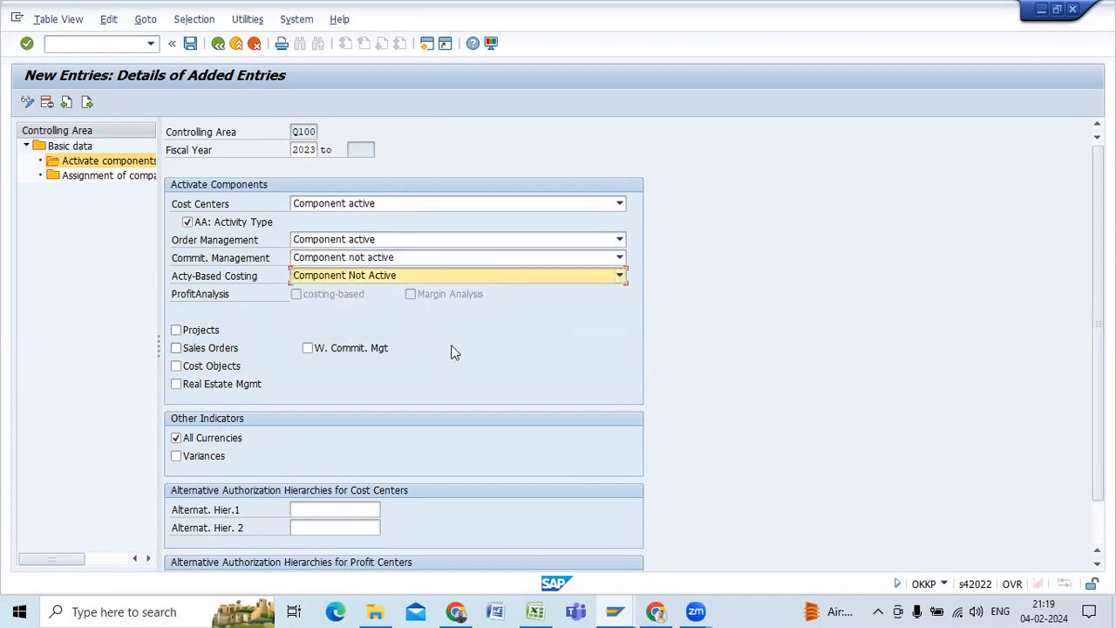
# - Activate the Projects, Sales Orders and Cost Objects components for the controlling area
pyautogui.click(176, 329)
pyautogui.click(190, 349)
pyautogui.click(192, 368)
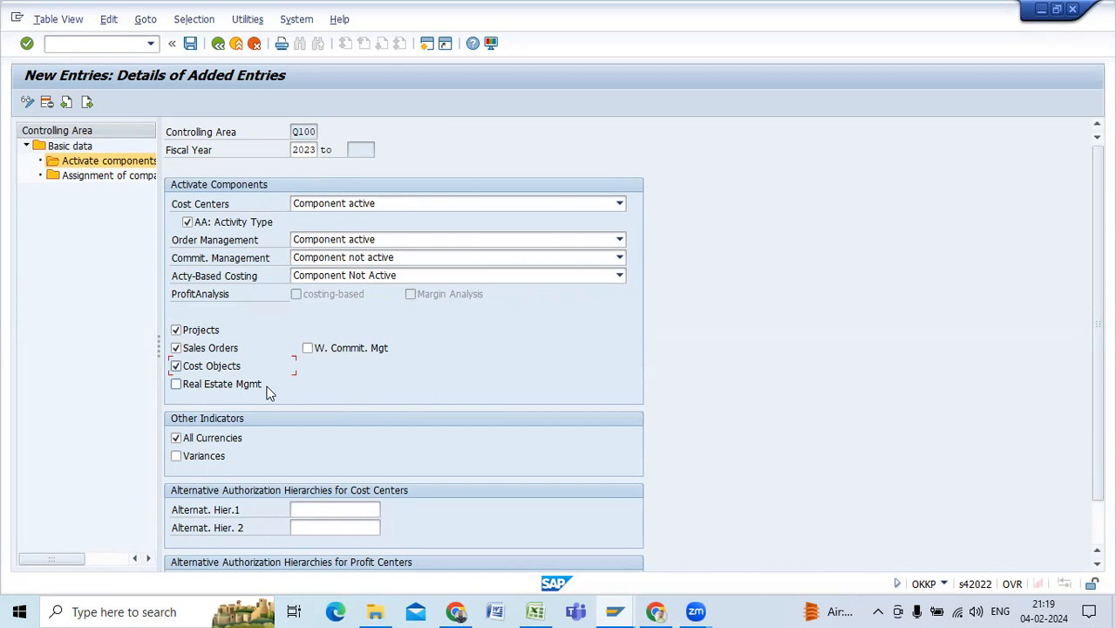
# - Read the help text for the W. Commit. Mgt indicator of sales orders and close it
pyautogui.click(348, 350)
pyautogui.click(471, 44)
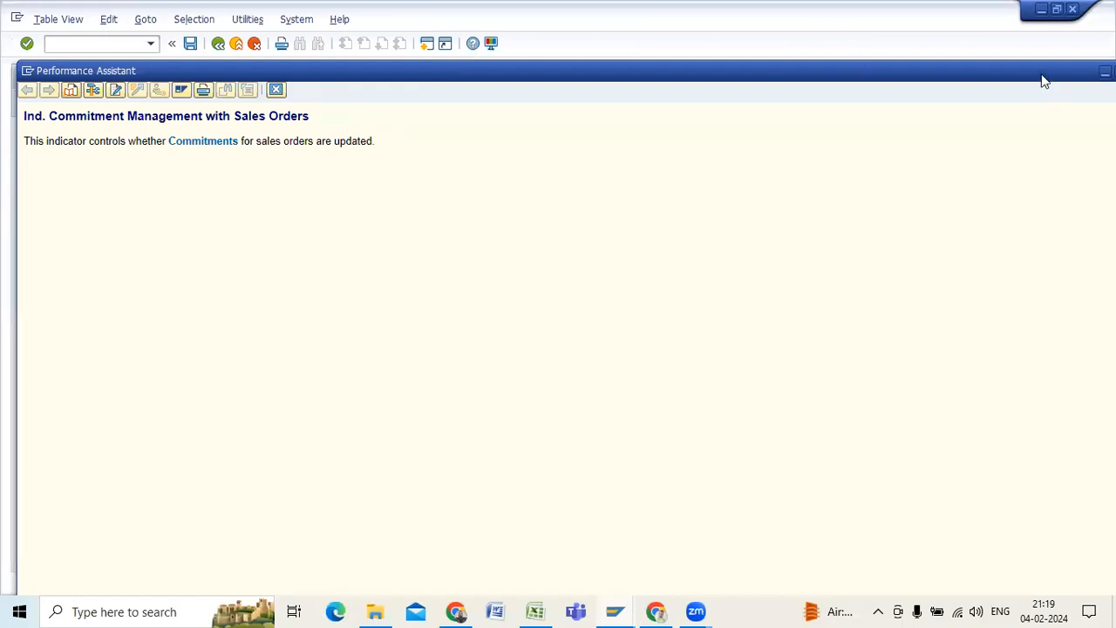
pyautogui.moveTo(1032, 75); pyautogui.dragTo(982, 88)
pyautogui.click(1073, 79)
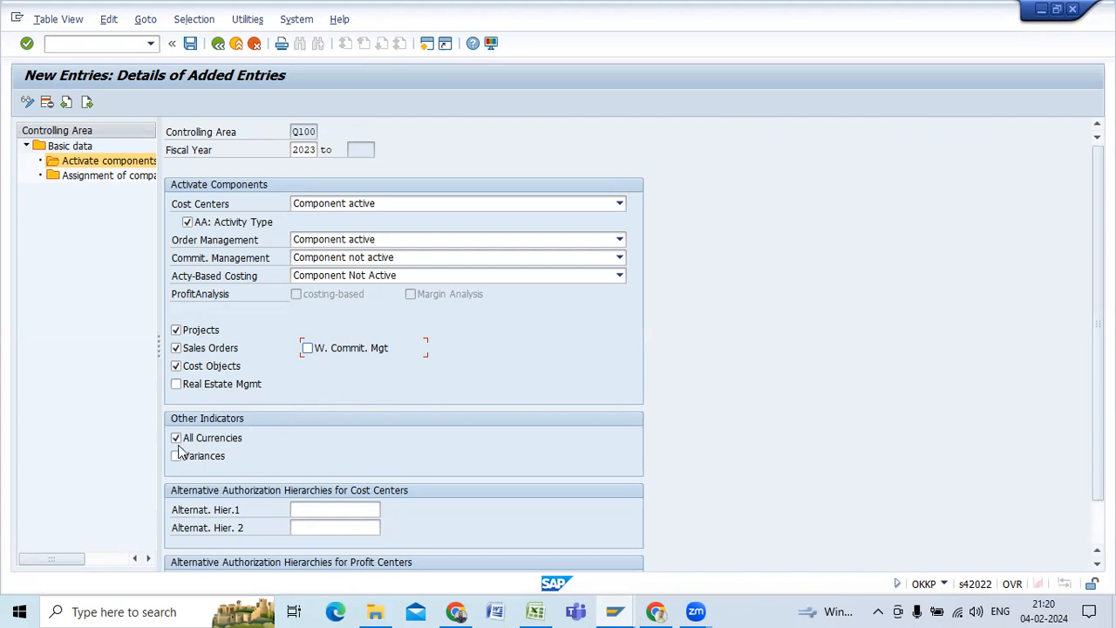
# - Review and confirm the component activation settings entered for the fiscal year interval
pyautogui.scroll(-2, 476, 381)
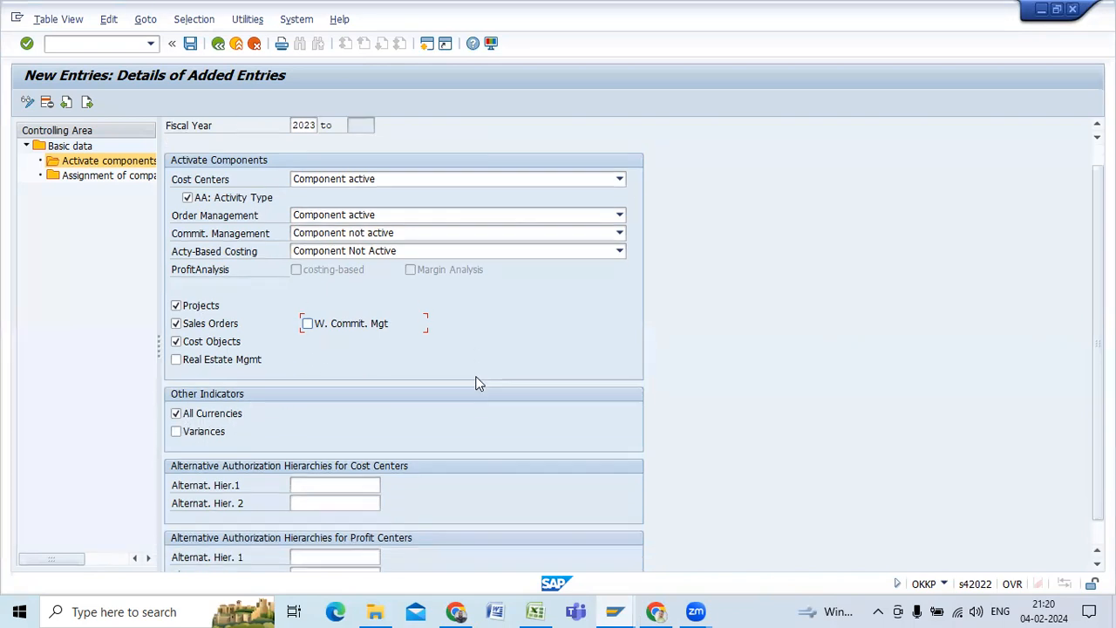
pyautogui.scroll(3, 476, 381)
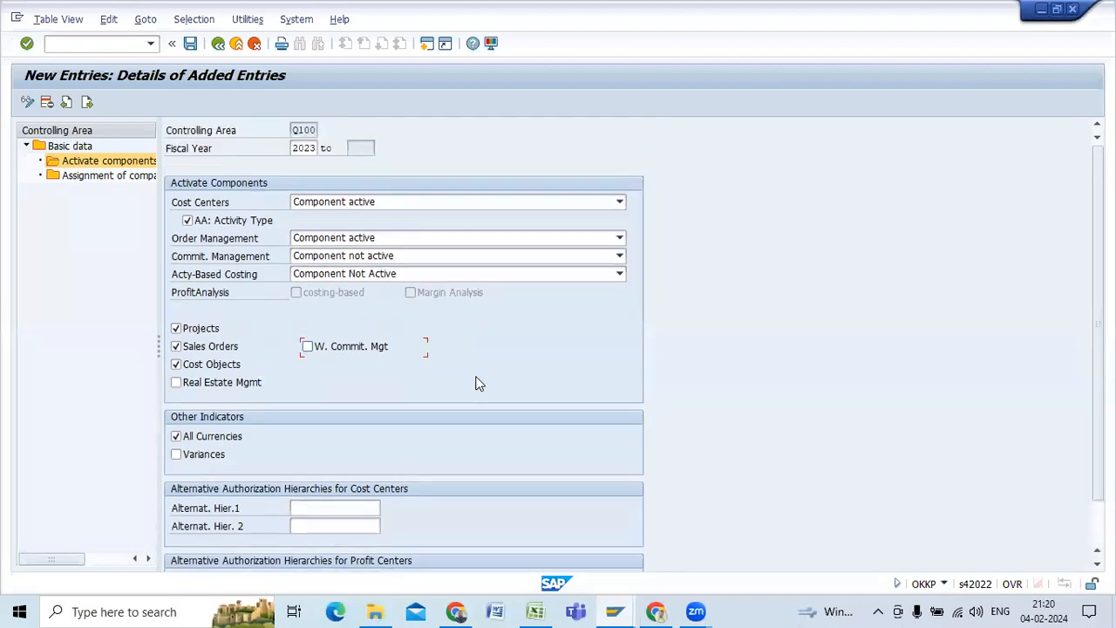
pyautogui.press('Return')
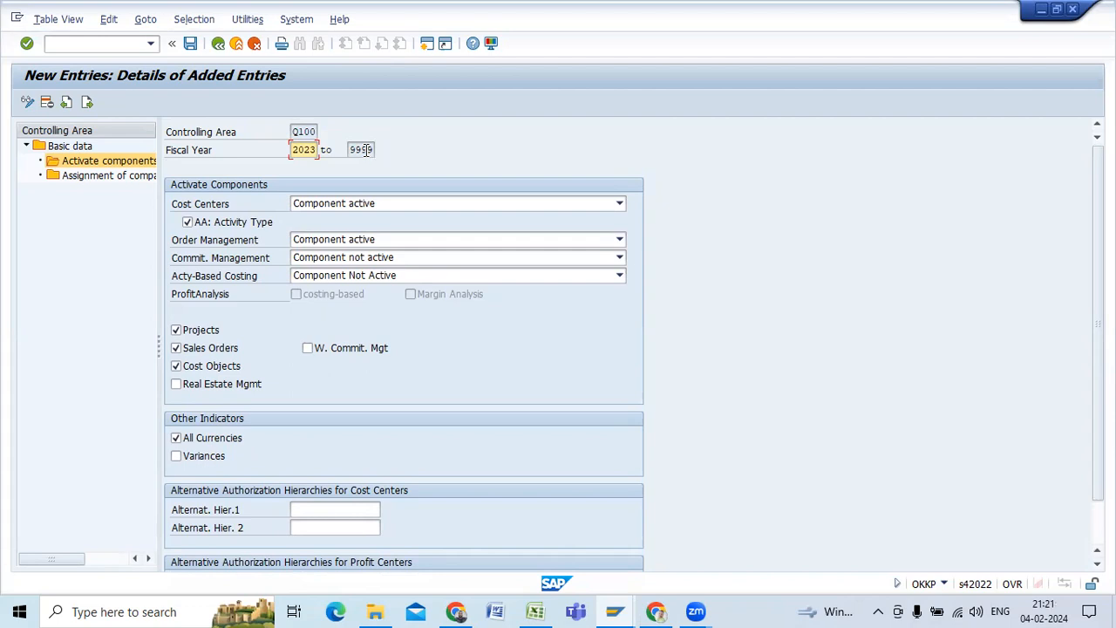
# - Assign company code Q100 to controlling area Q100 as a new entry
pyautogui.doubleClick(85, 177)
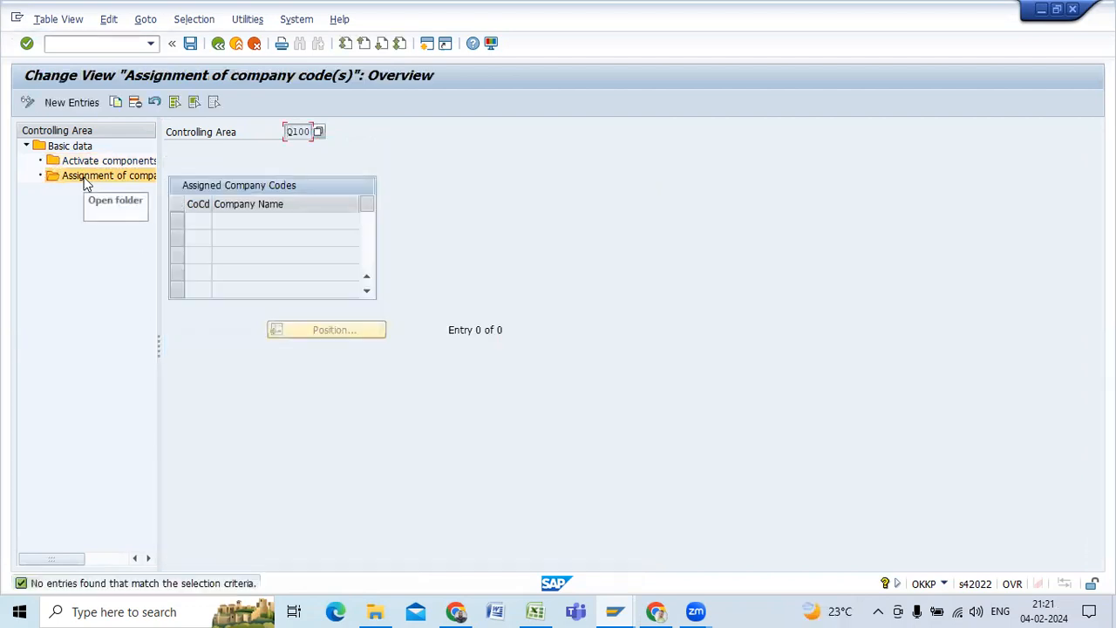
pyautogui.click(71, 103)
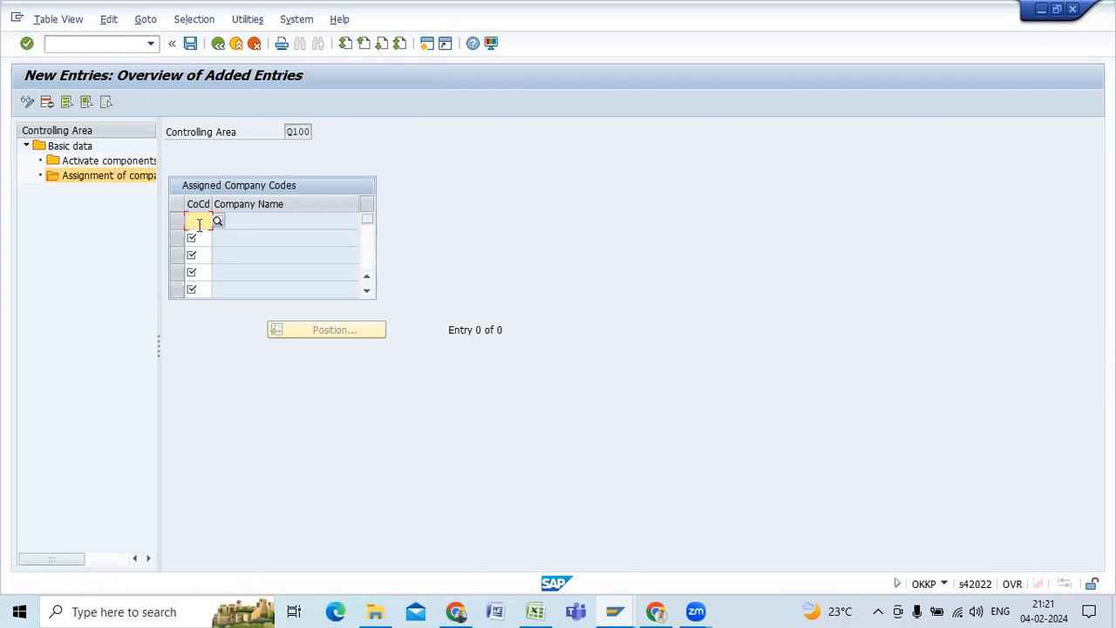
pyautogui.write('q100')
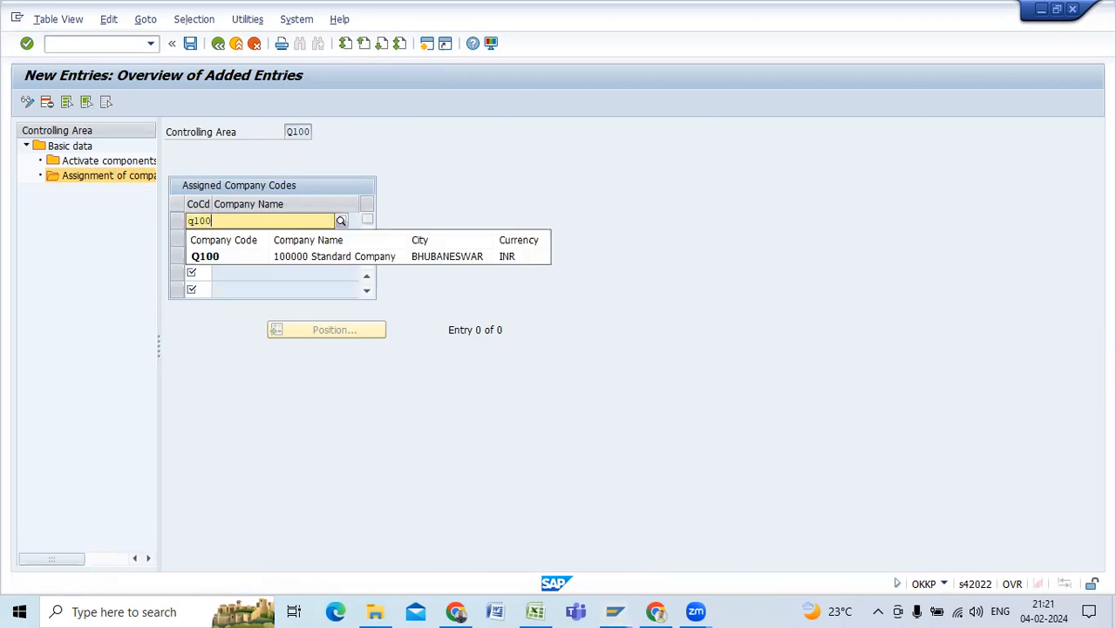
pyautogui.click(233, 257)
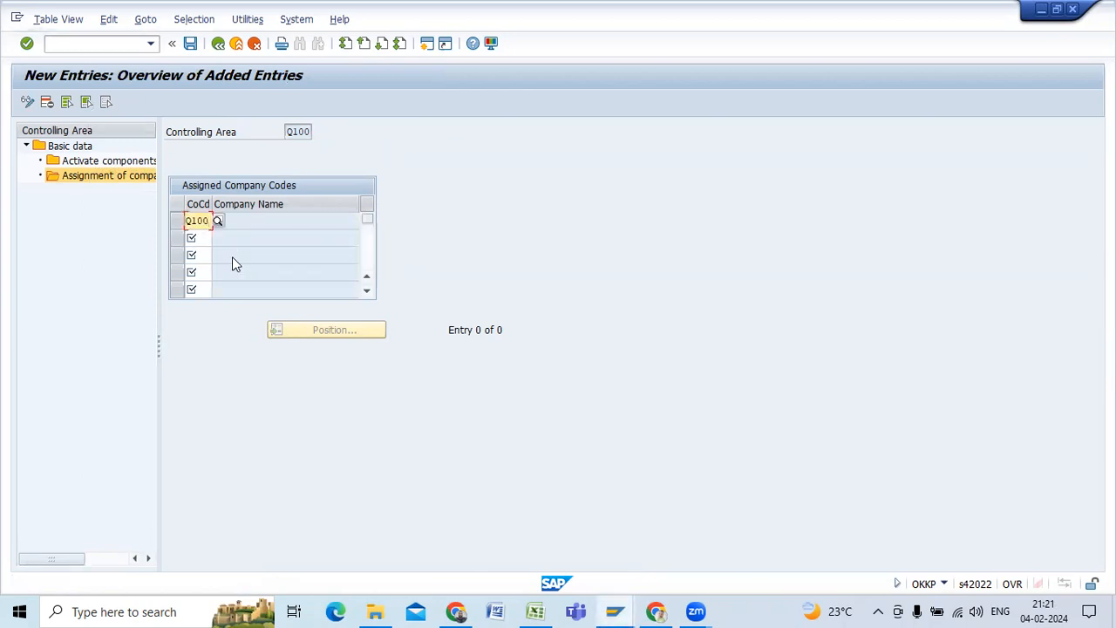
pyautogui.press('Return')
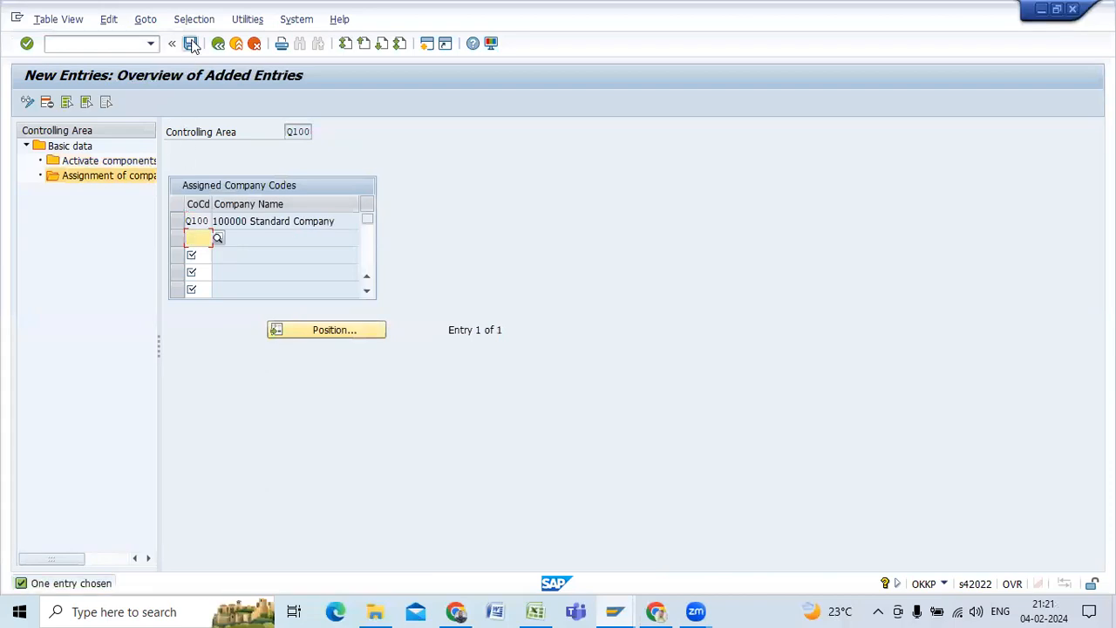
# - Save the controlling area in the customizing request described as 100000 Standard Company and acknowledge the resulting information and message dialogs
pyautogui.click(192, 43)
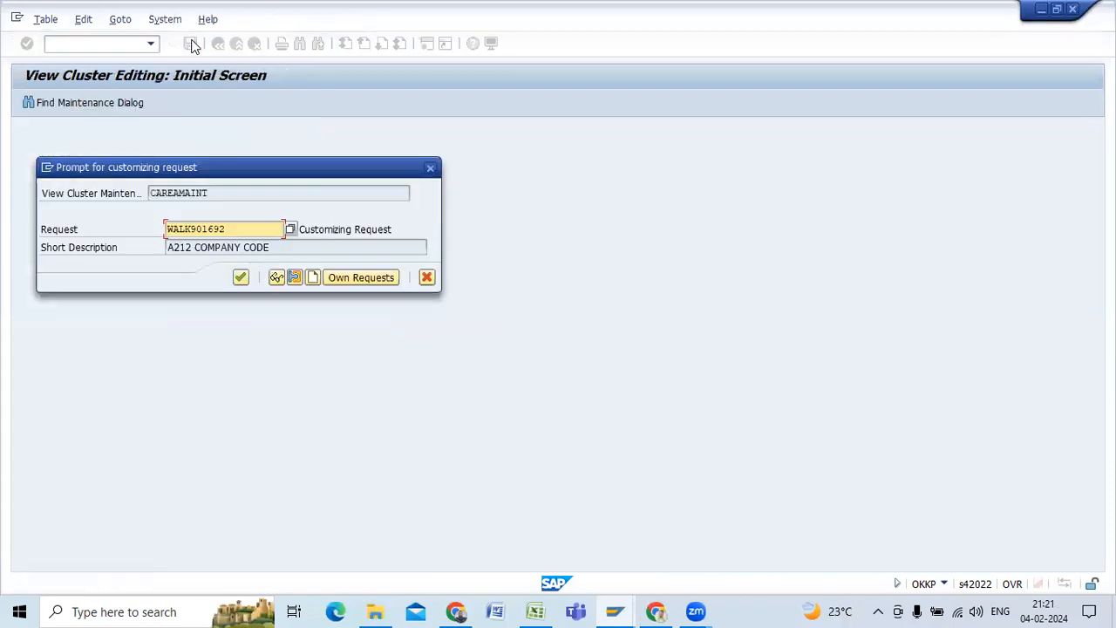
pyautogui.click(342, 279)
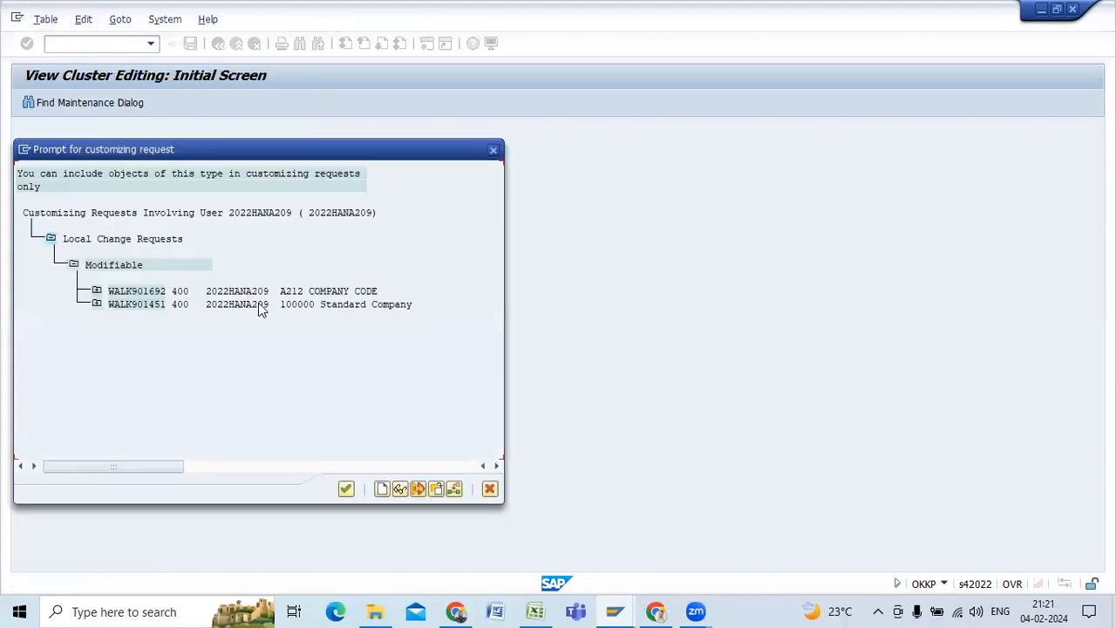
pyautogui.doubleClick(258, 304)
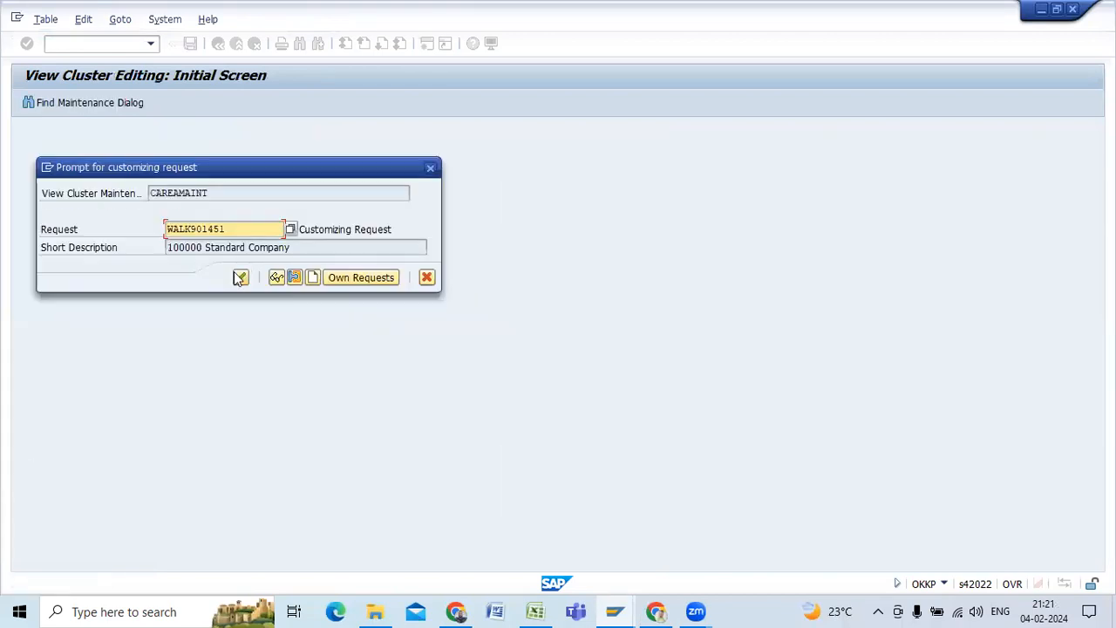
pyautogui.click(240, 277)
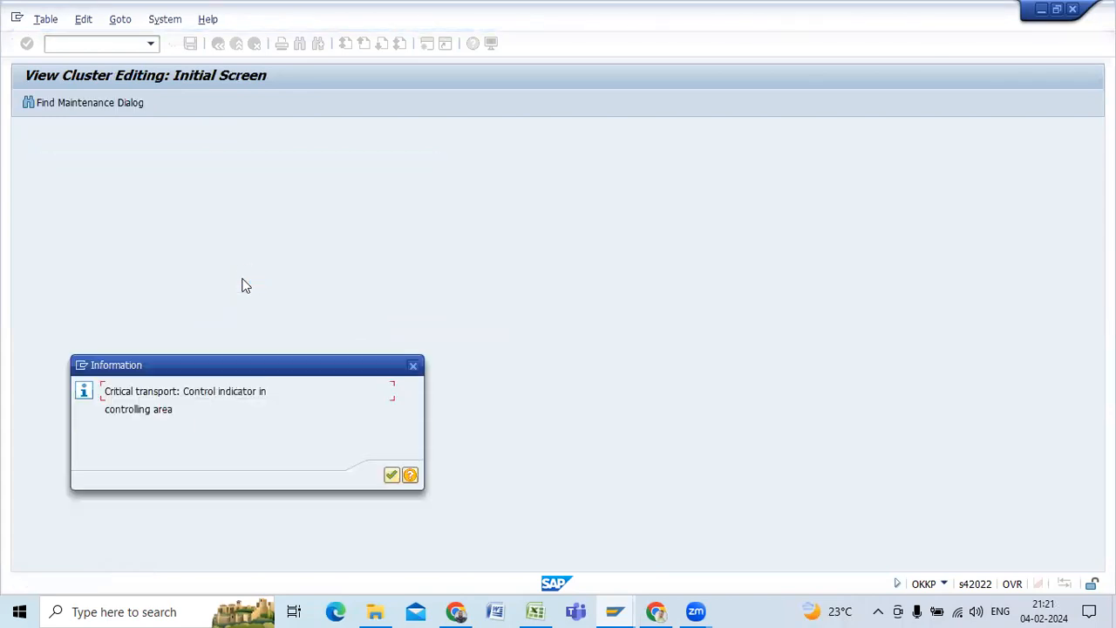
pyautogui.click(391, 474)
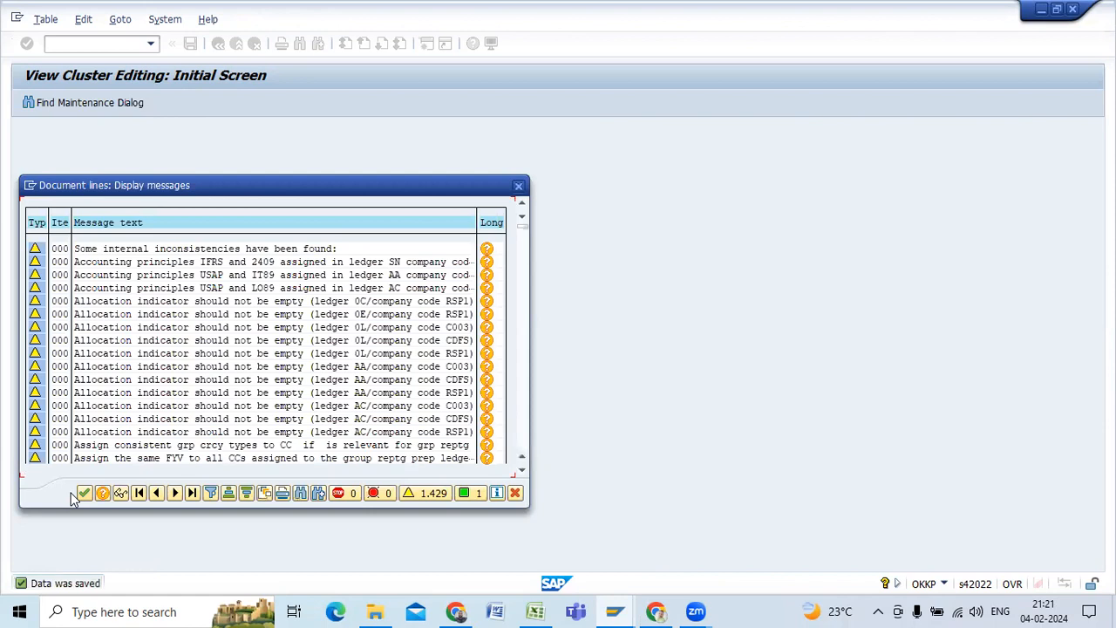
pyautogui.click(83, 493)
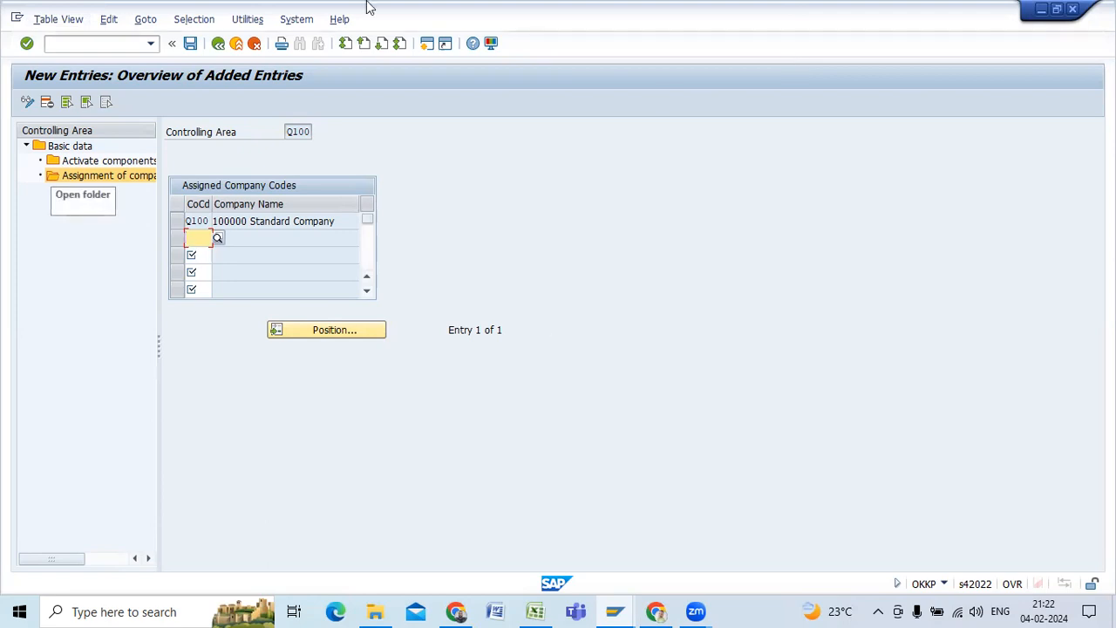
pyautogui.click(607, 610)
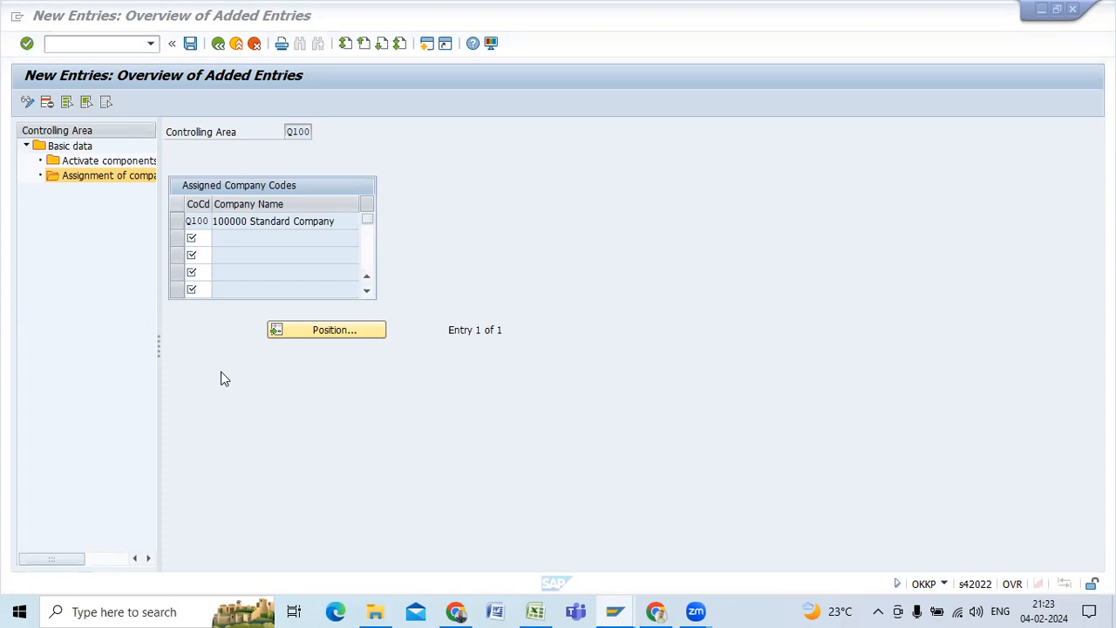
pyautogui.doubleClick(101, 160)
pyautogui.click(100, 177)
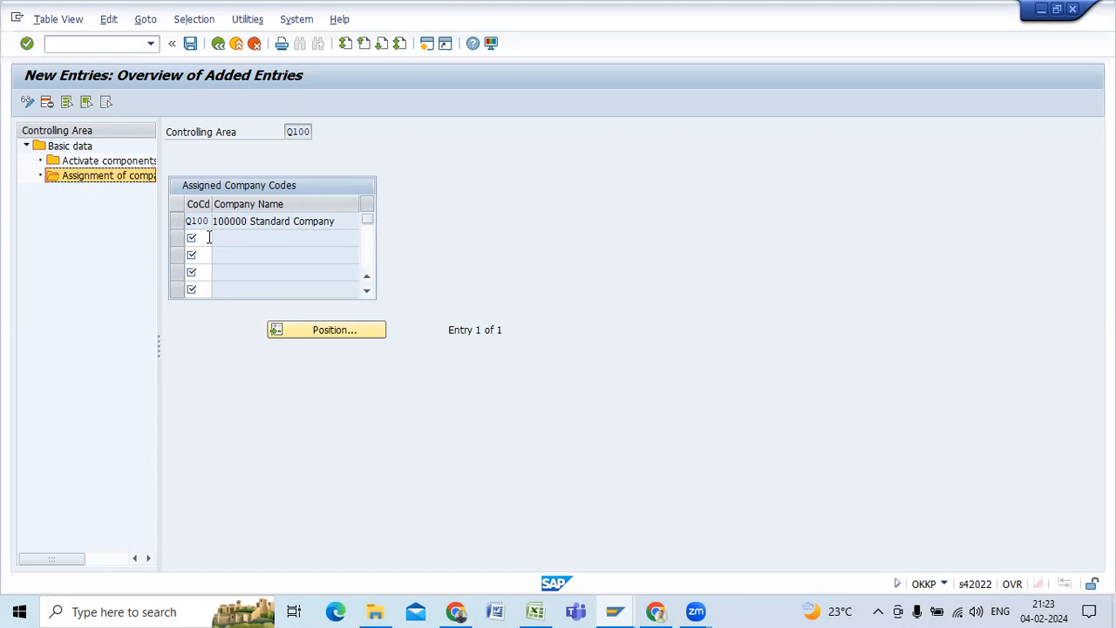
# - Switch to the SAP FI CONFIG workbook in Excel and enter Co Area in M27 with Q100 in M28
pyautogui.click(537, 611)
pyautogui.click(713, 387)
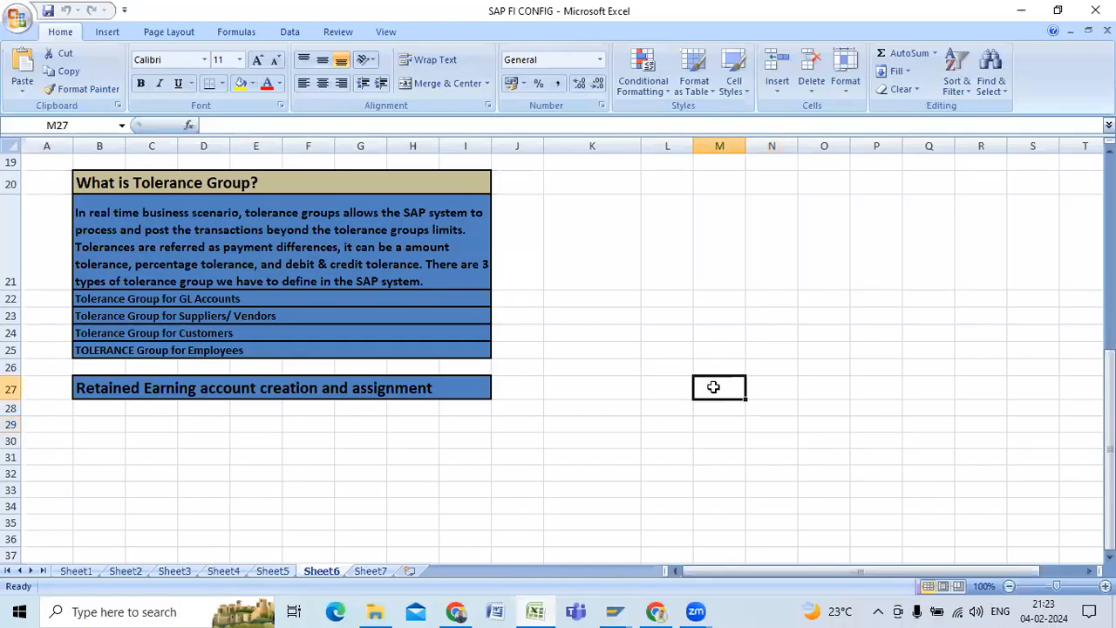
pyautogui.write('Co')
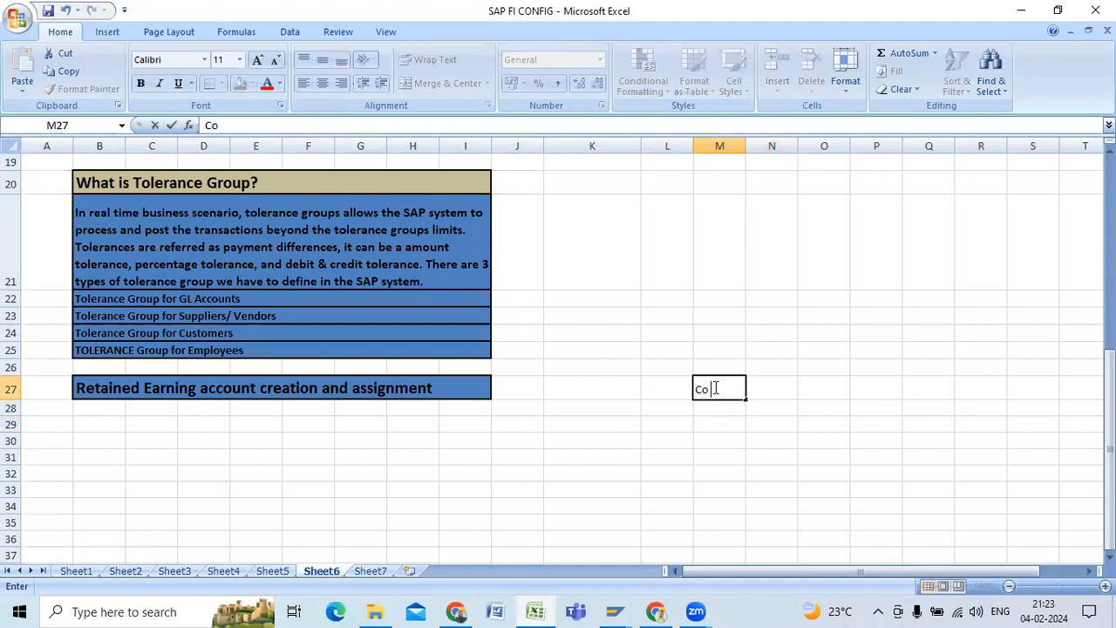
pyautogui.write(' Area')
pyautogui.press('Return')
pyautogui.write('q')
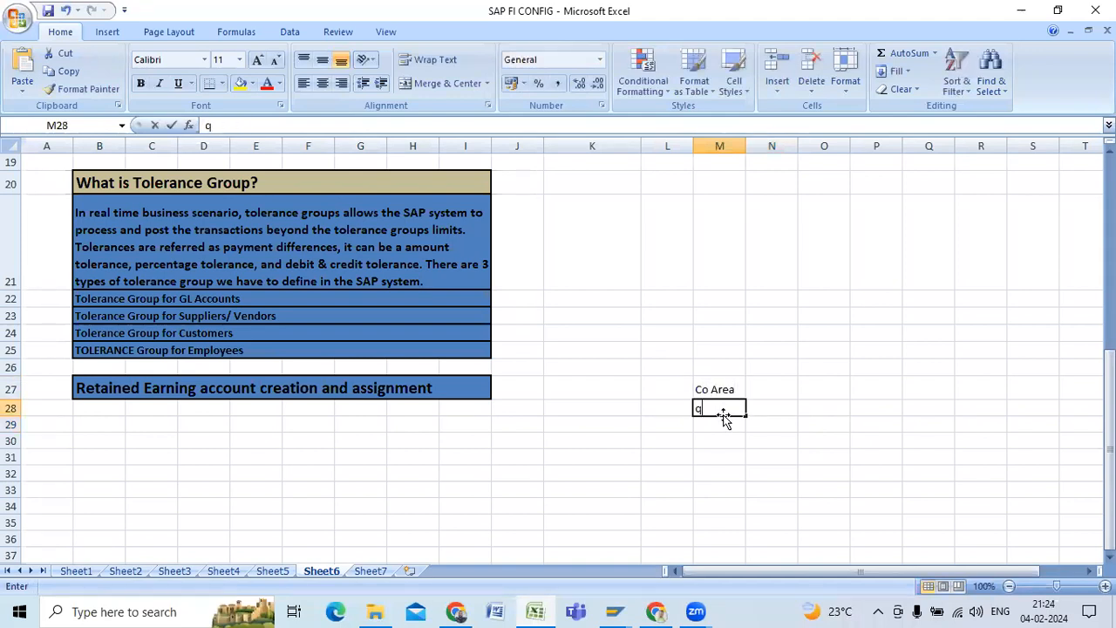
pyautogui.write('10')
pyautogui.press('BackSpace')
pyautogui.press('BackSpace')
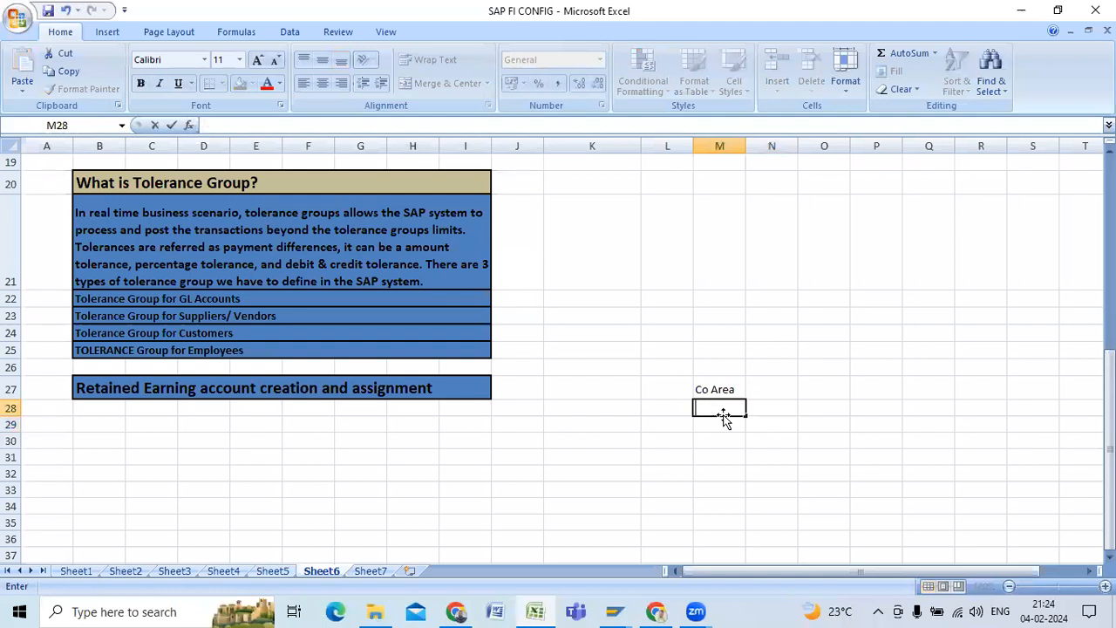
pyautogui.write('Q100')
# - Enter the heading CO. Codes in cell O27
pyautogui.click(818, 389)
pyautogui.write('C')
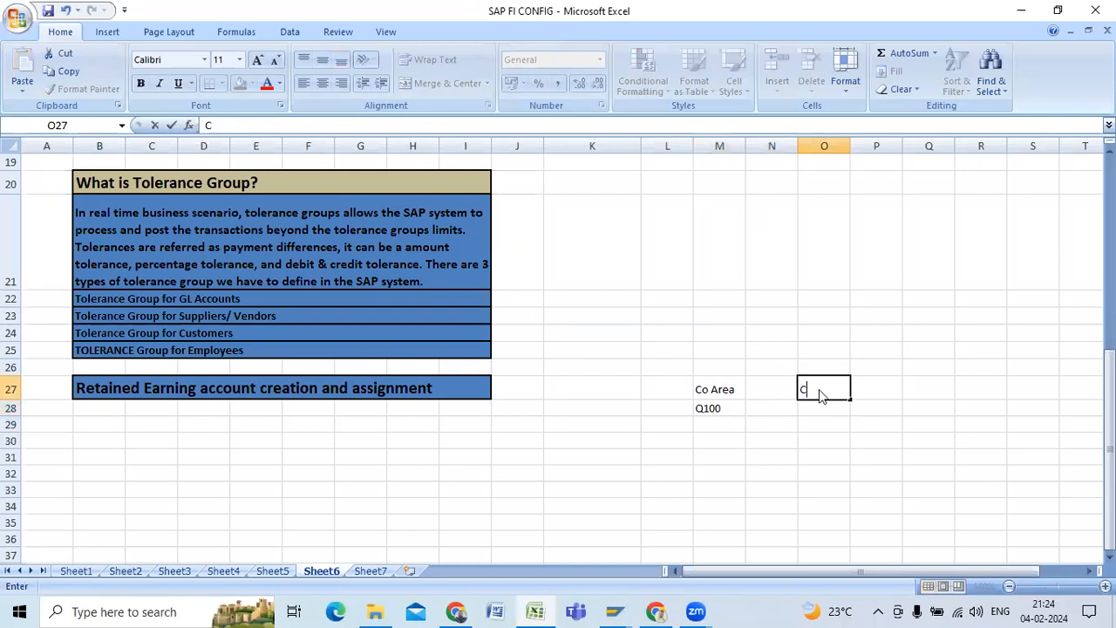
pyautogui.write('O. cODES')
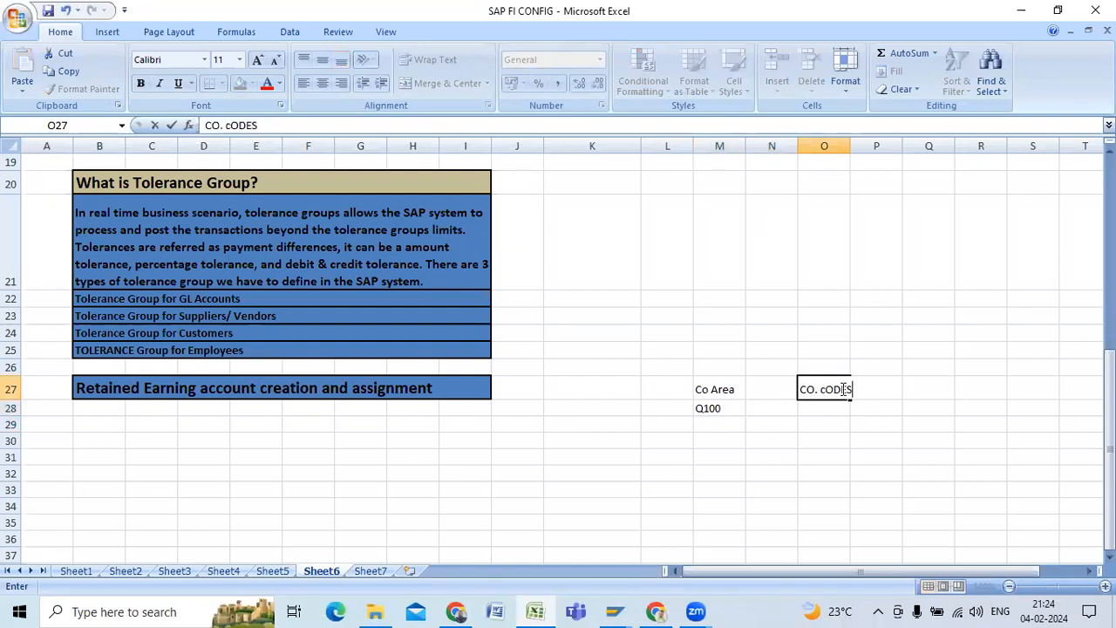
pyautogui.press('BackSpace')
pyautogui.press('BackSpace')
pyautogui.press('BackSpace')
pyautogui.write('Cod')
# - List the company codes Q100, Q200, Q300 and Q400 in cells O28 to O31
pyautogui.click(819, 411)
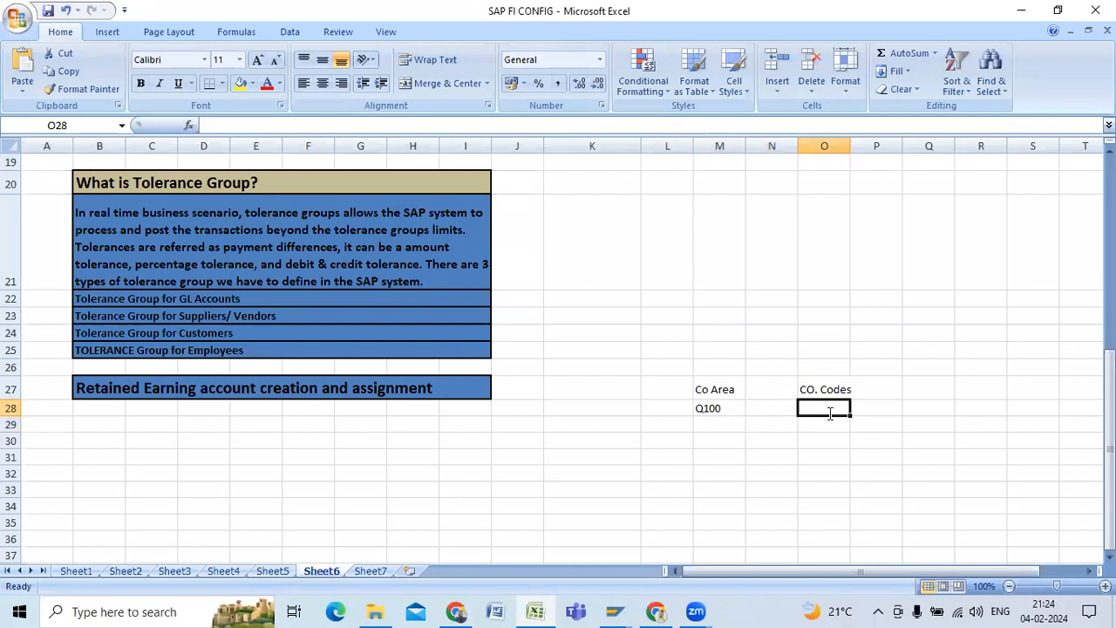
pyautogui.write('q1')
pyautogui.press('BackSpace')
pyautogui.write('Q100')
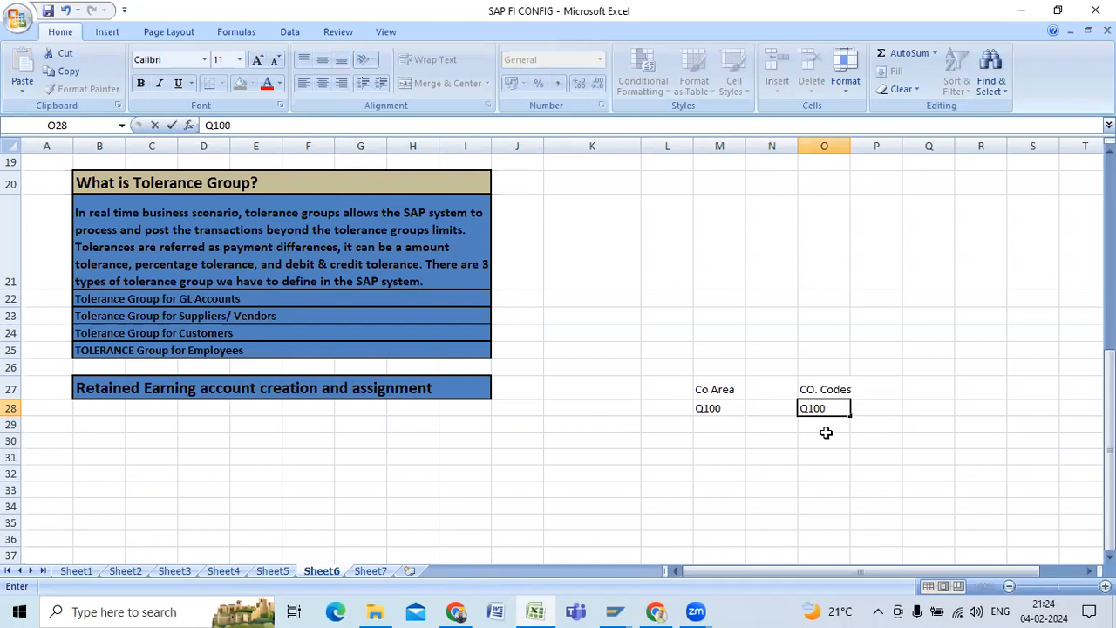
pyautogui.click(826, 426)
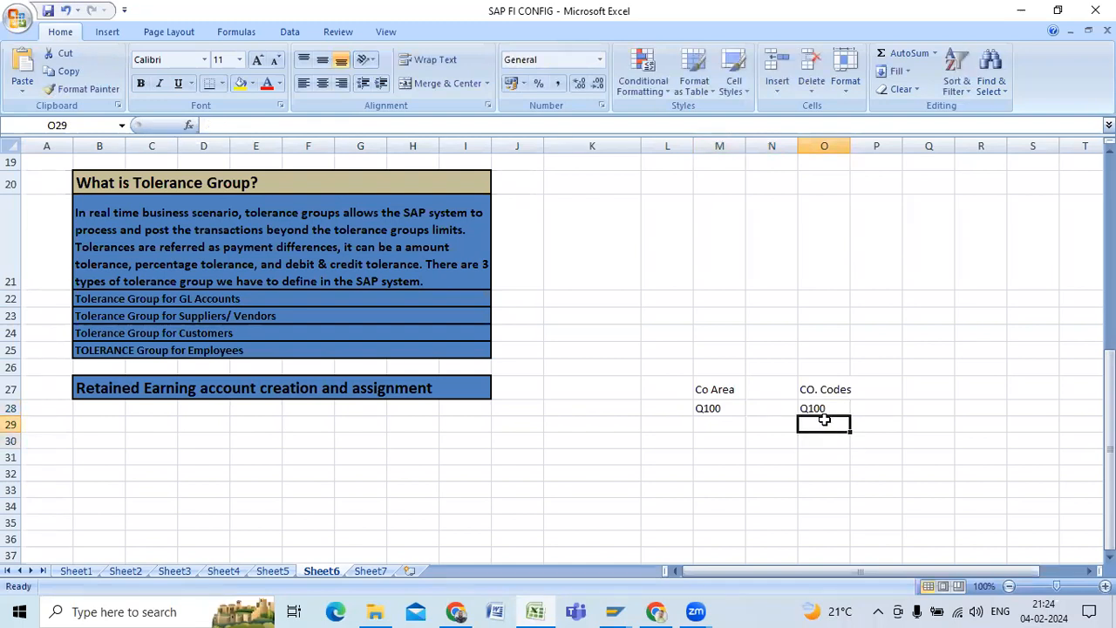
pyautogui.write('Q200')
pyautogui.click(812, 440)
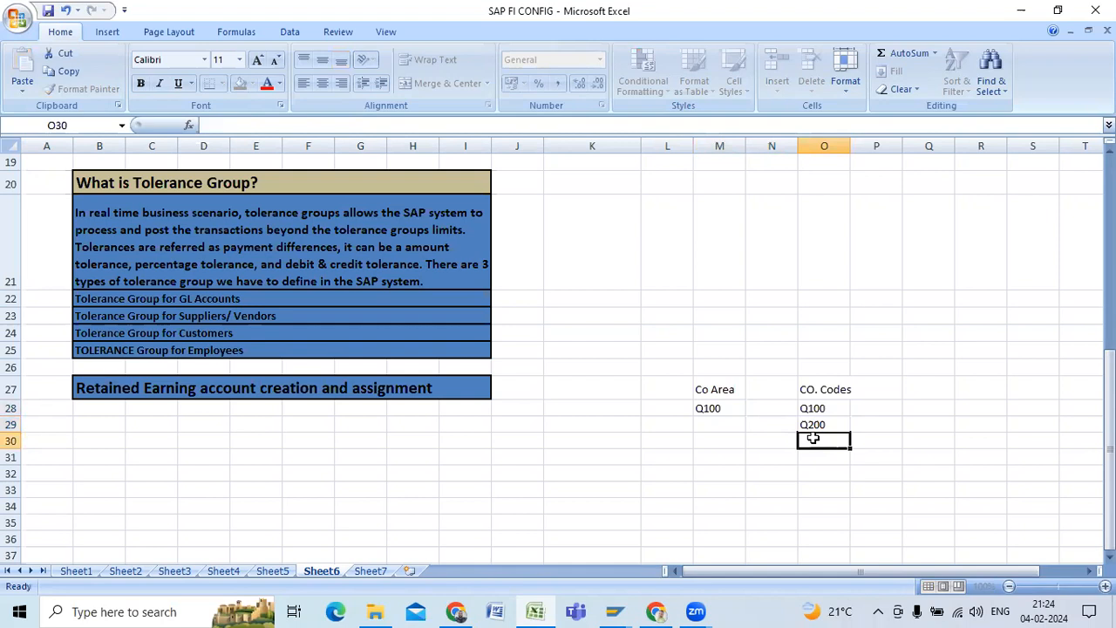
pyautogui.write('Q300')
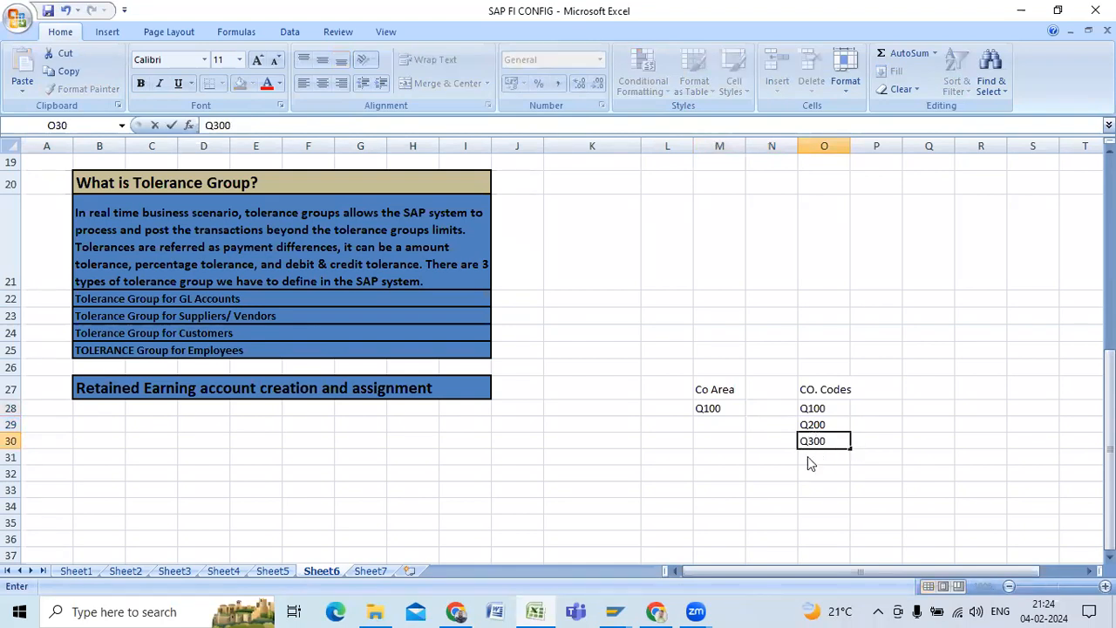
pyautogui.click(808, 457)
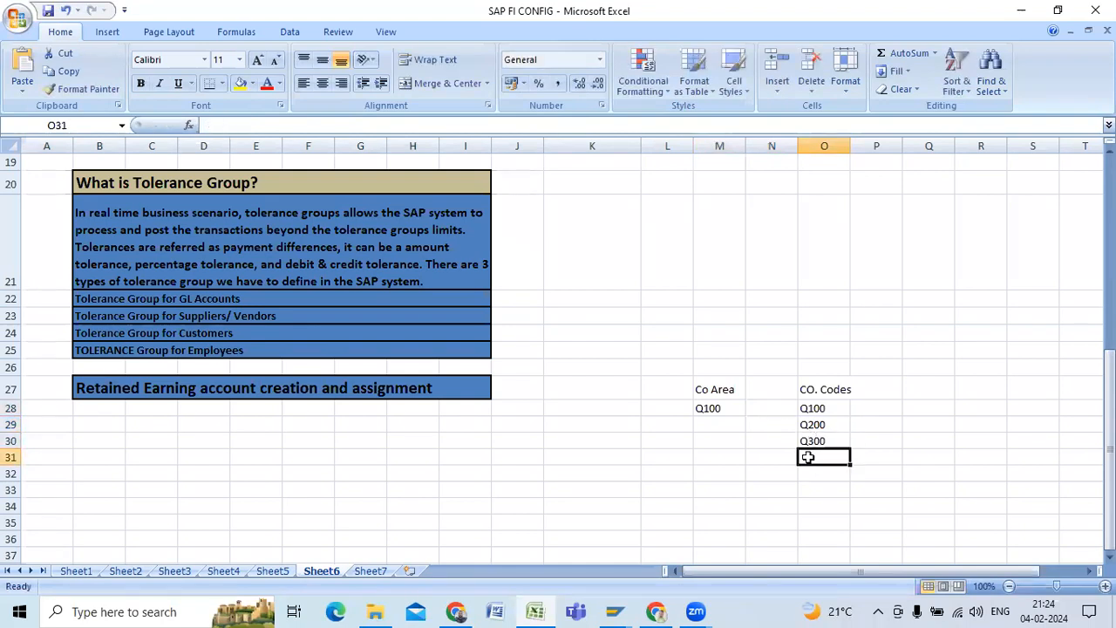
pyautogui.write('Q400')
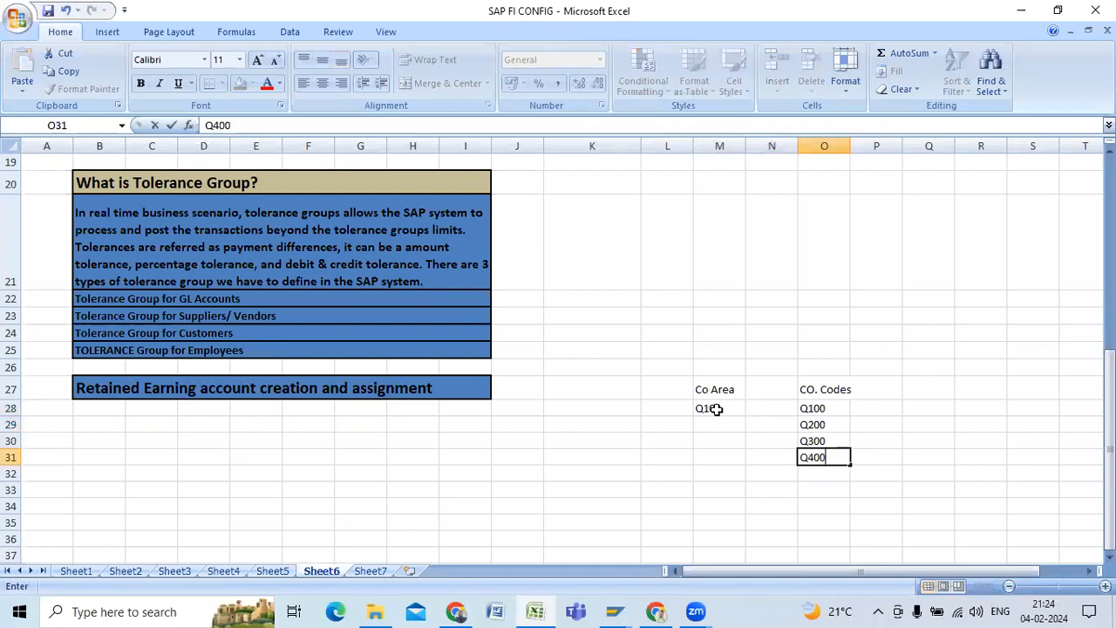
# - Fill the company code cells O28:O31 with yellow and apply all borders to them
pyautogui.moveTo(824, 408); pyautogui.dragTo(819, 459)
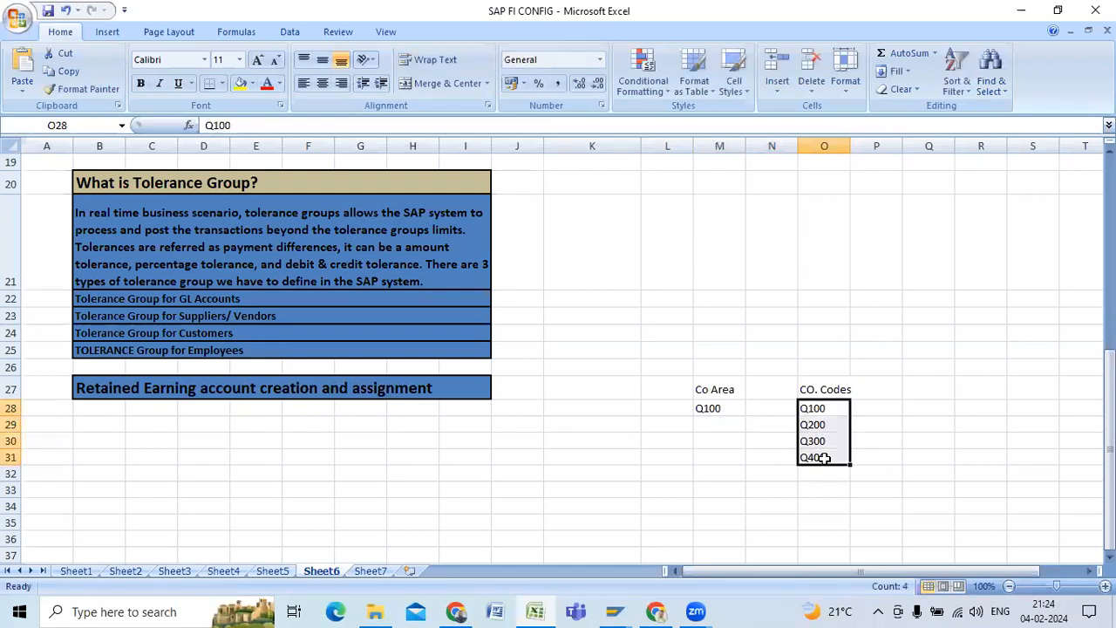
pyautogui.click(238, 83)
pyautogui.click(222, 84)
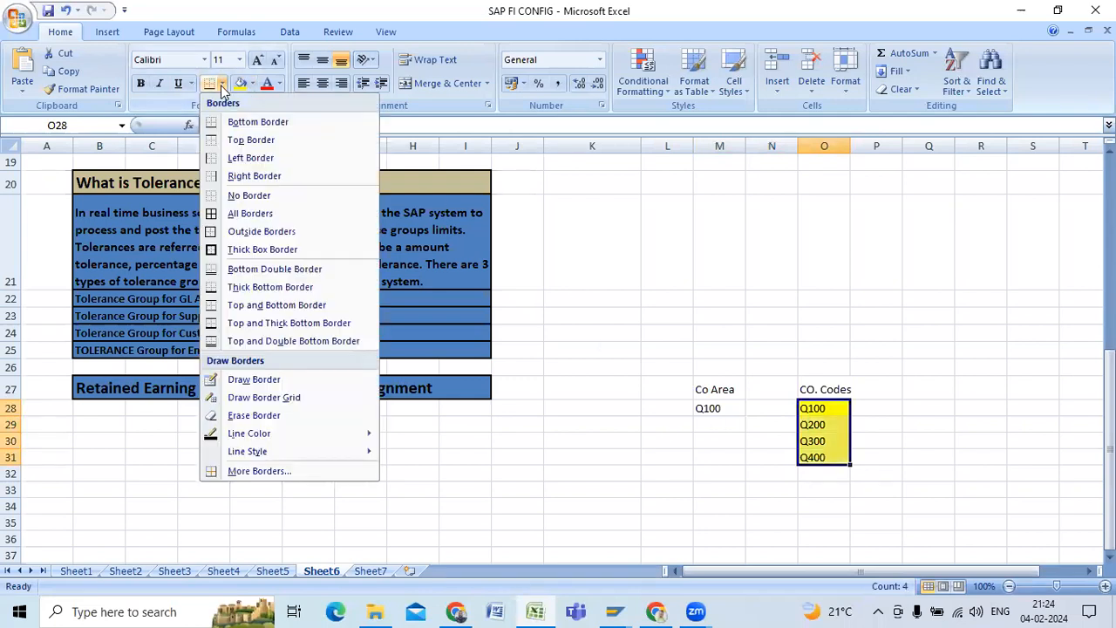
pyautogui.click(235, 214)
# - Fill the controlling area cell M28 with yellow
pyautogui.click(719, 407)
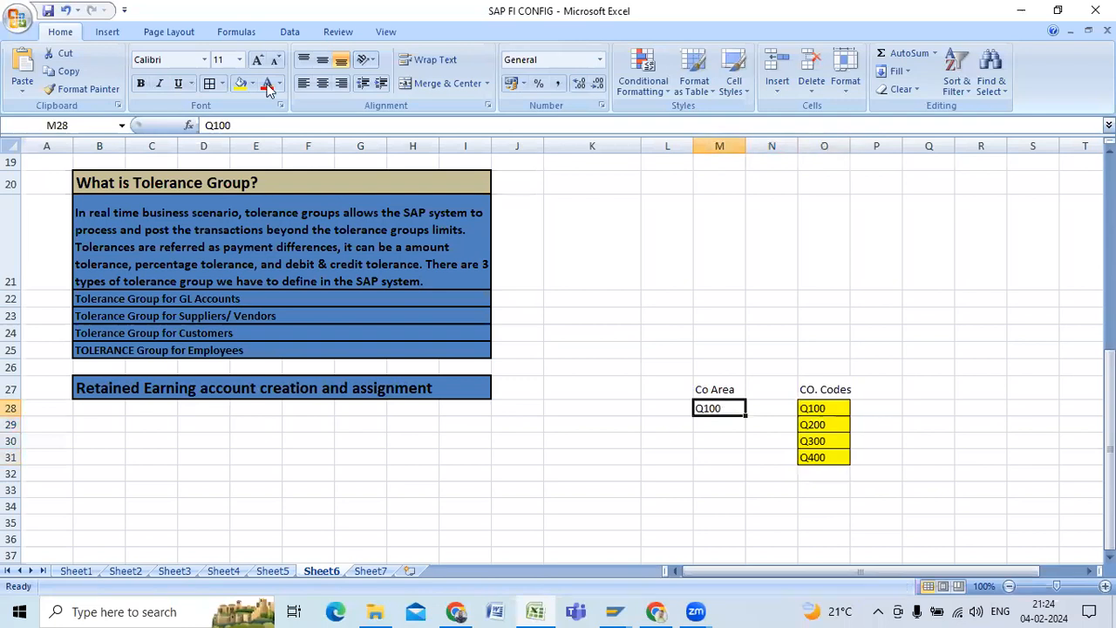
pyautogui.click(239, 83)
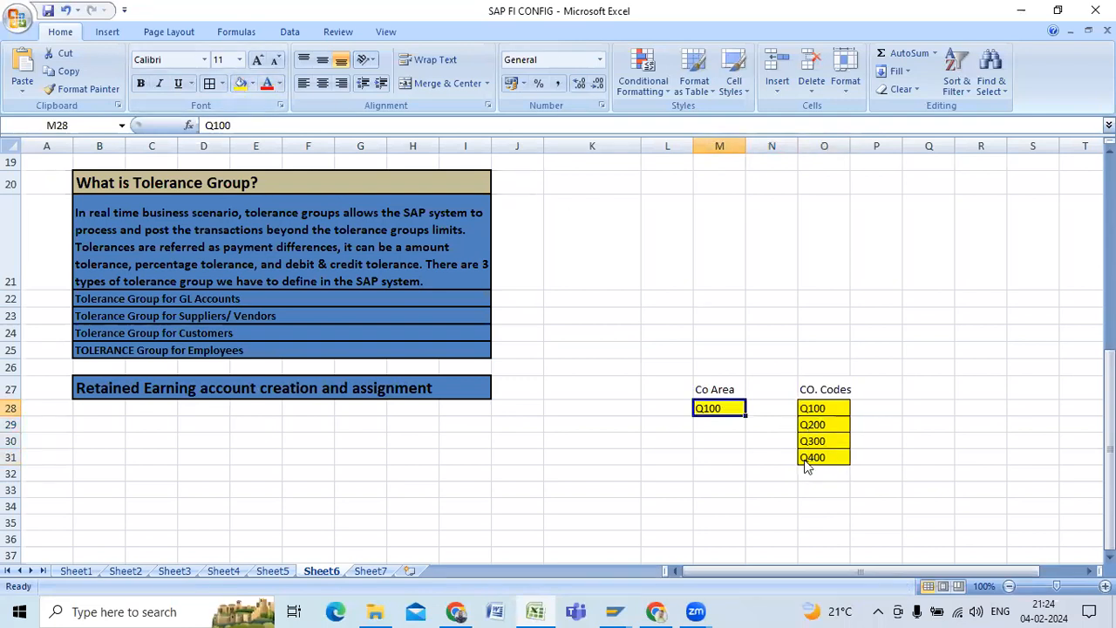
pyautogui.click(710, 506)
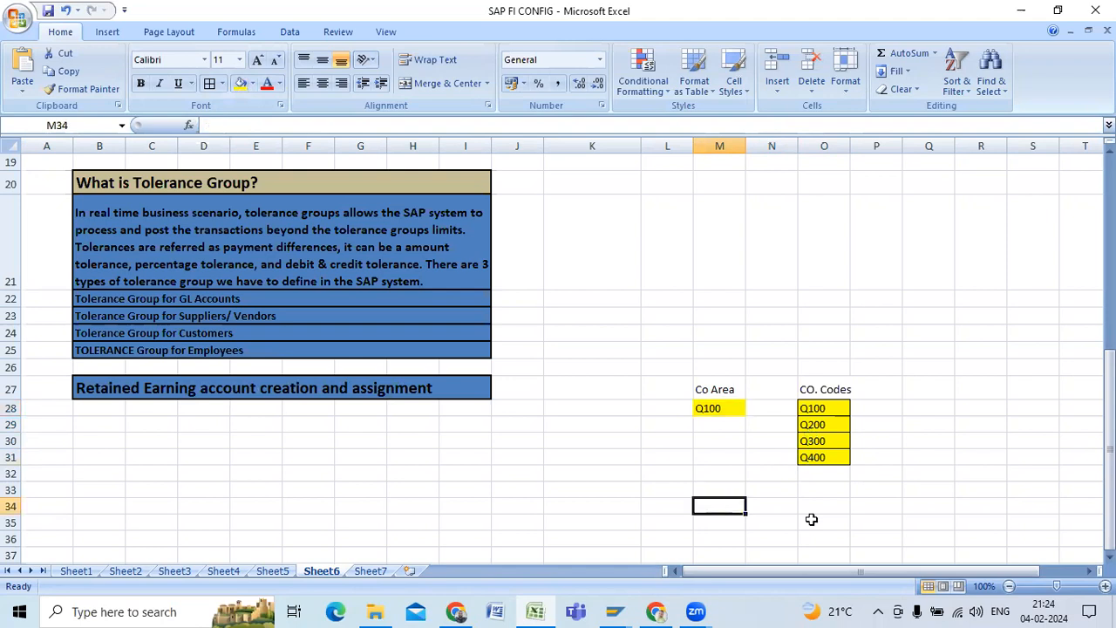
# - Enter Q100 in cell P28 and Q200 in cell Q28 beside the company code list
pyautogui.click(897, 407)
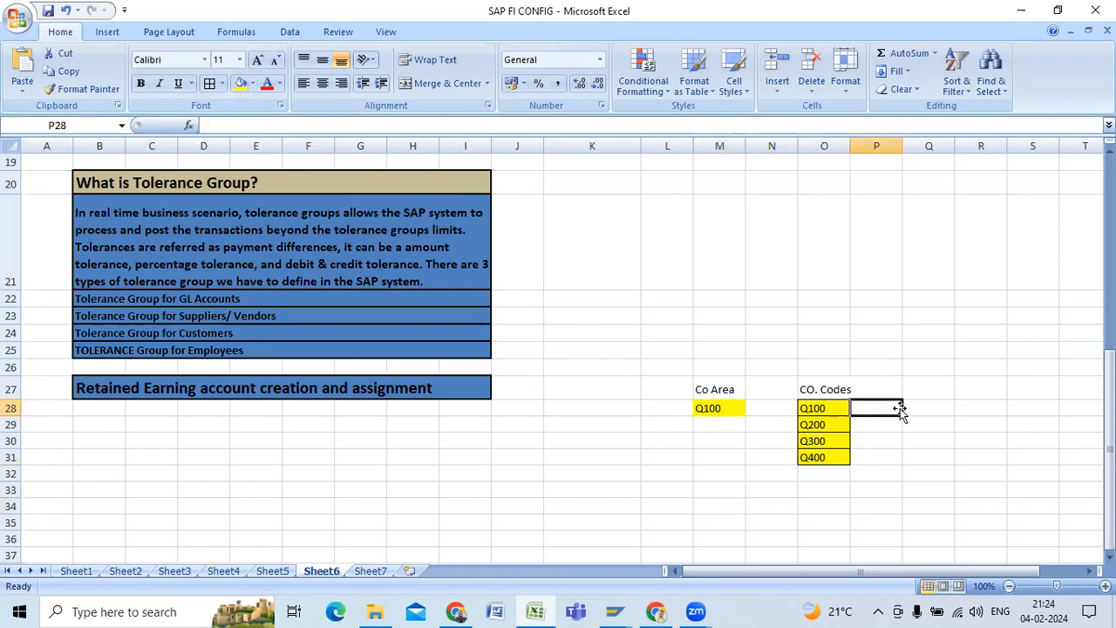
pyautogui.write('Q100')
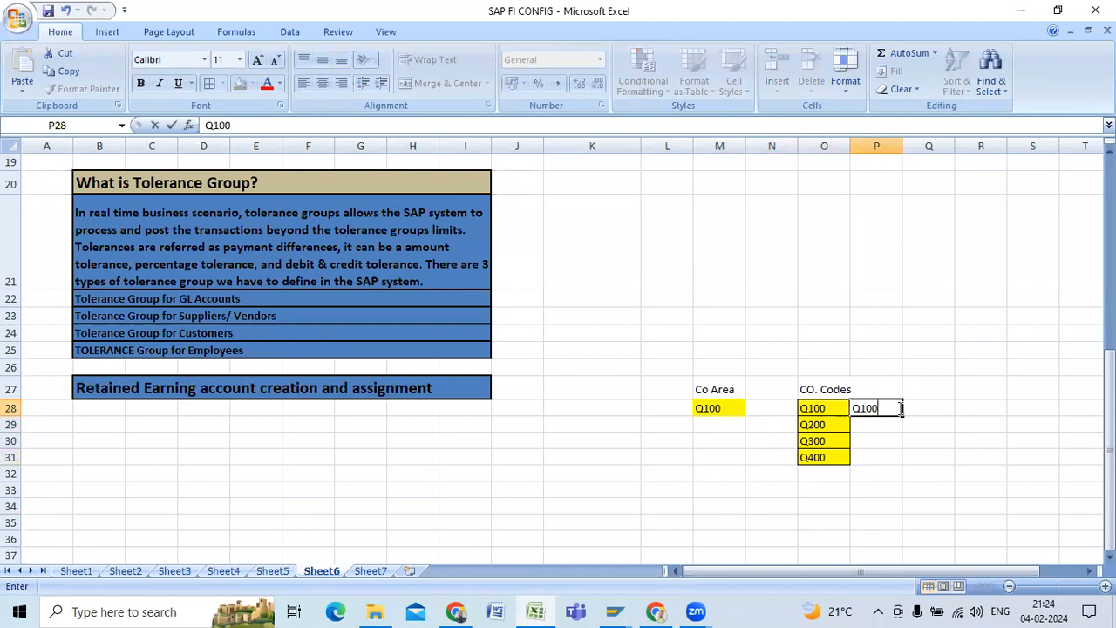
pyautogui.click(921, 407)
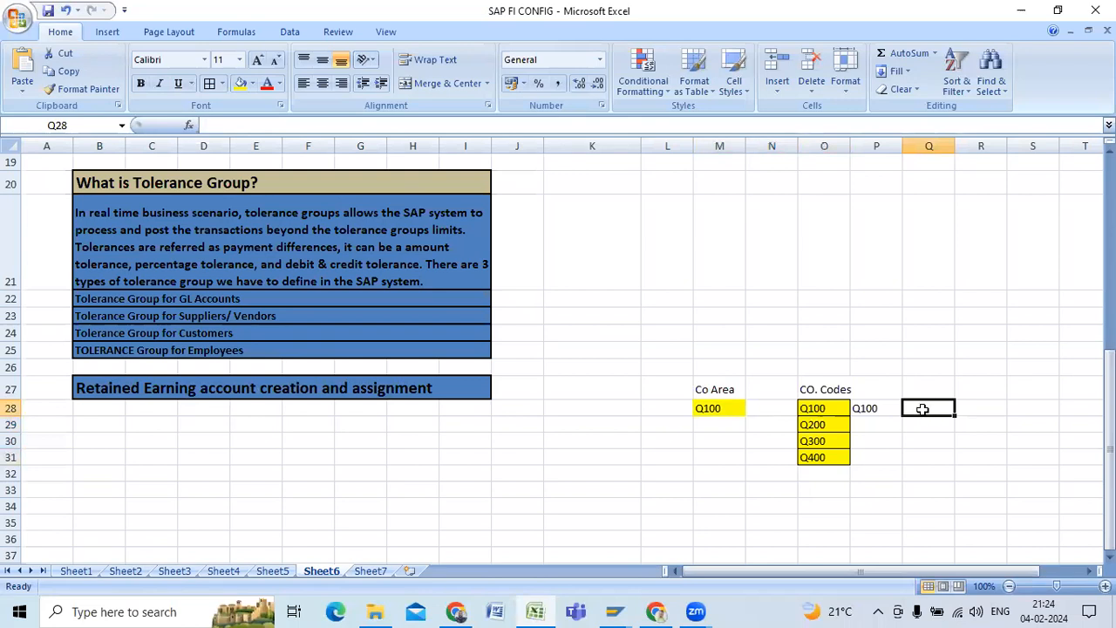
pyautogui.write('Q200')
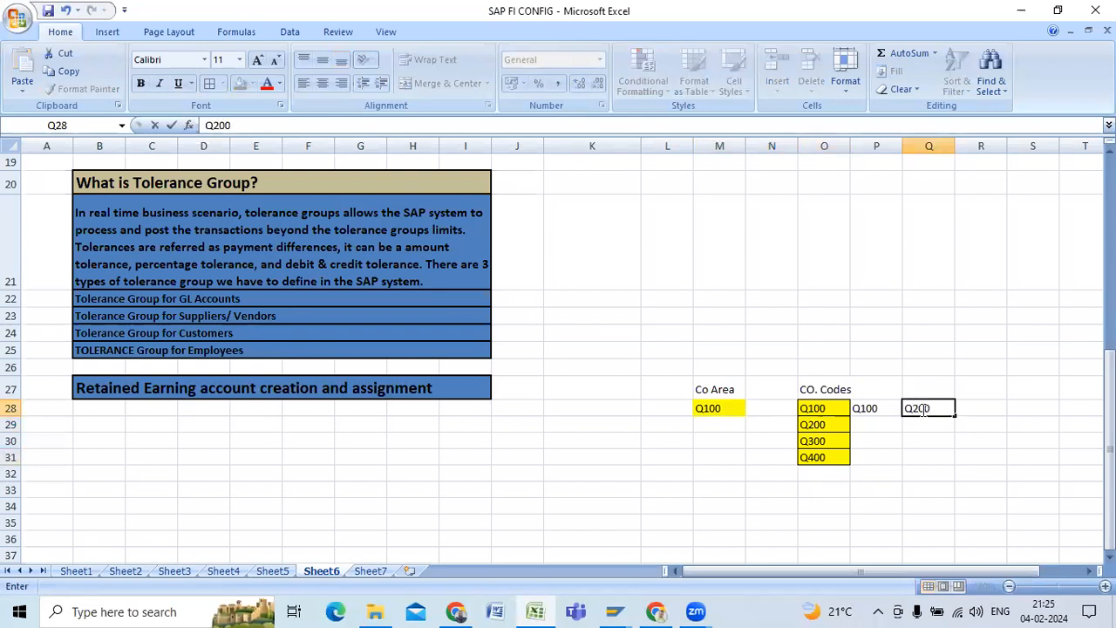
pyautogui.press('Return')
# - Fill cells P28:Q28 with red and apply all borders to them
pyautogui.click(870, 408)
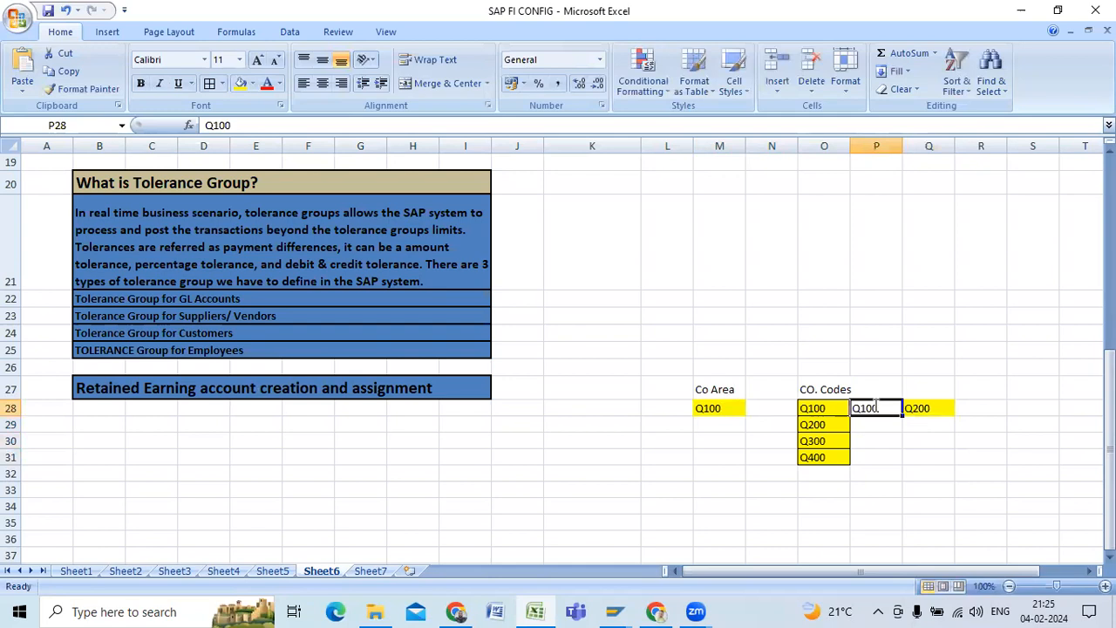
pyautogui.click(921, 418)
pyautogui.moveTo(880, 410); pyautogui.dragTo(924, 408)
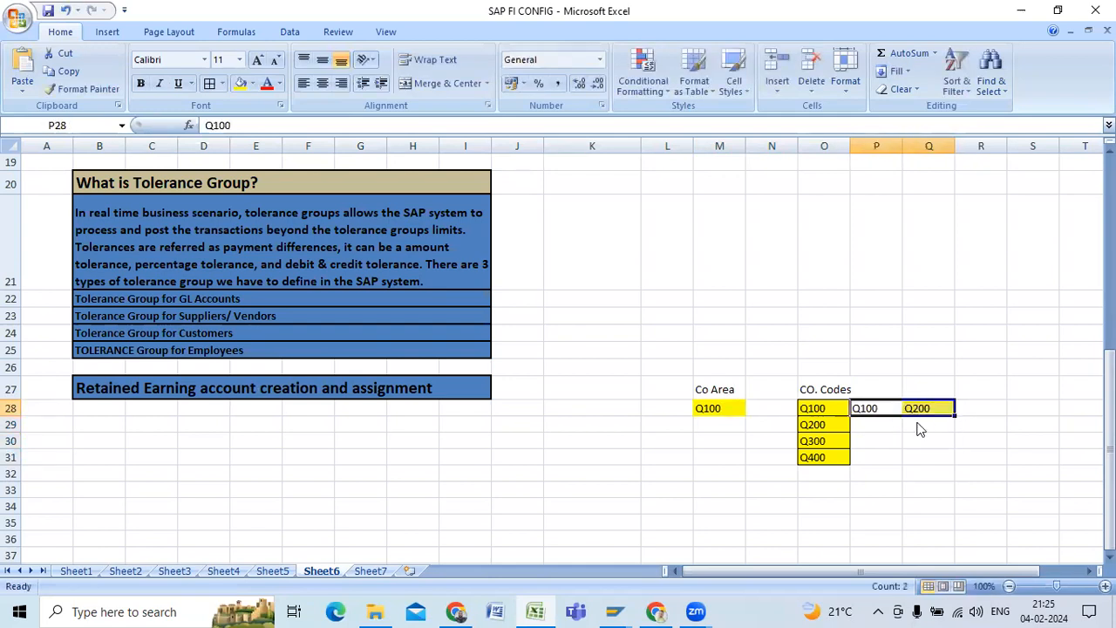
pyautogui.click(251, 84)
pyautogui.click(252, 206)
pyautogui.click(942, 492)
pyautogui.moveTo(883, 409); pyautogui.dragTo(924, 408)
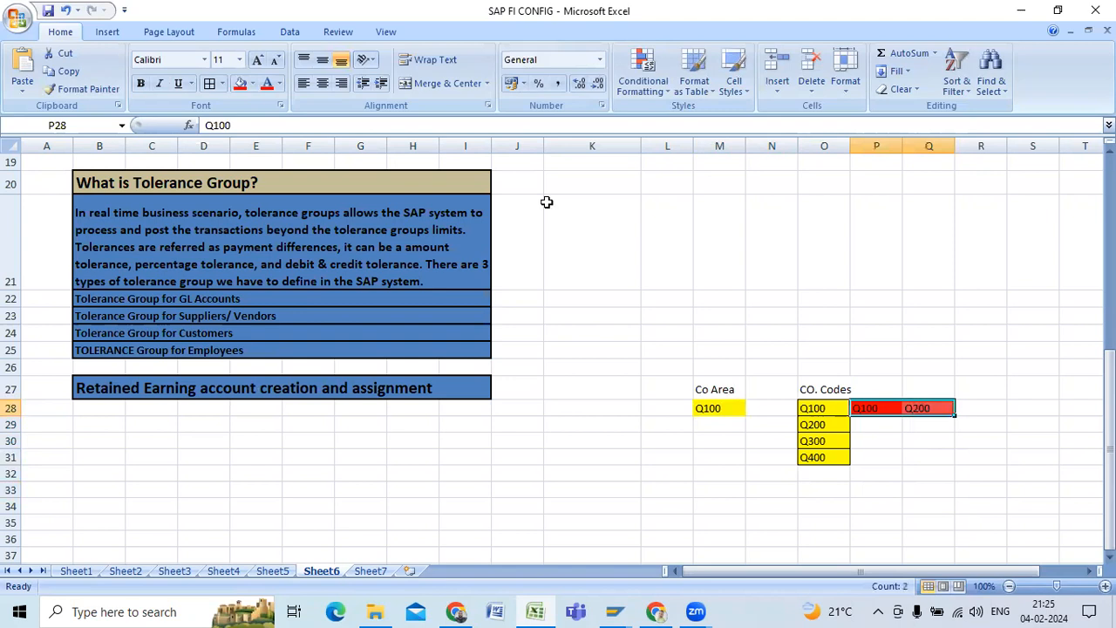
pyautogui.click(960, 469)
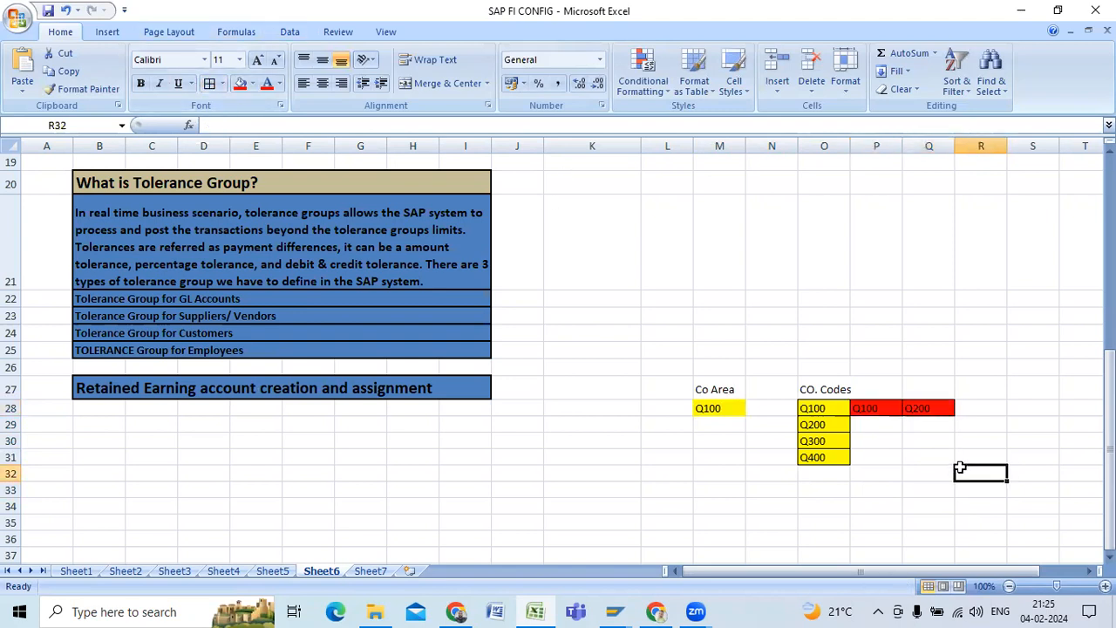
pyautogui.click(715, 410)
pyautogui.click(873, 427)
pyautogui.click(874, 440)
pyautogui.click(874, 456)
pyautogui.click(874, 427)
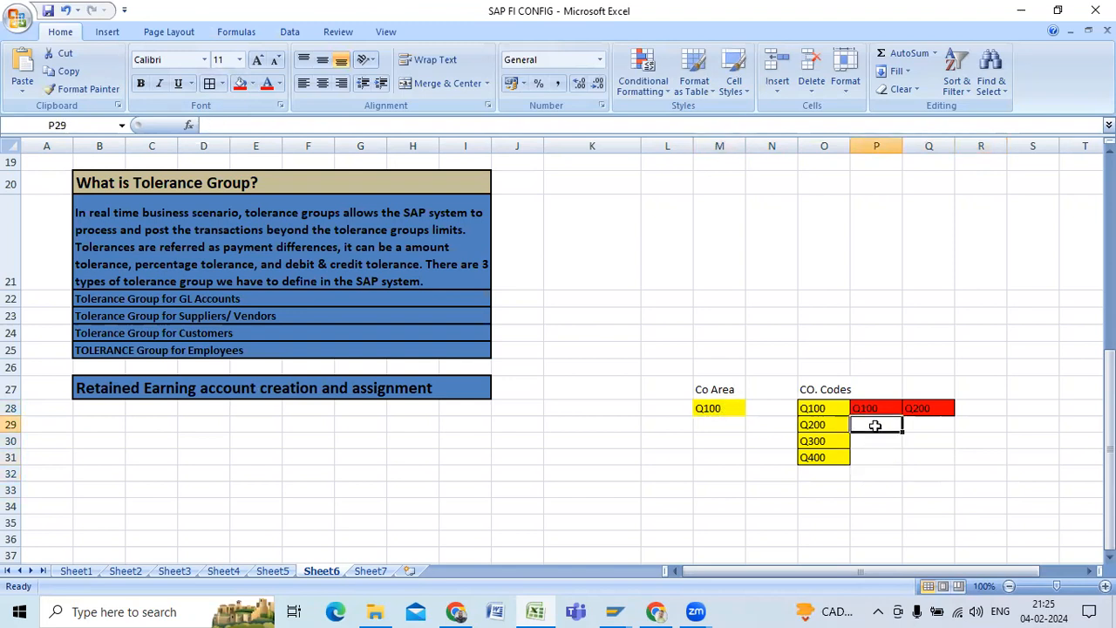
pyautogui.click(871, 442)
pyautogui.click(871, 458)
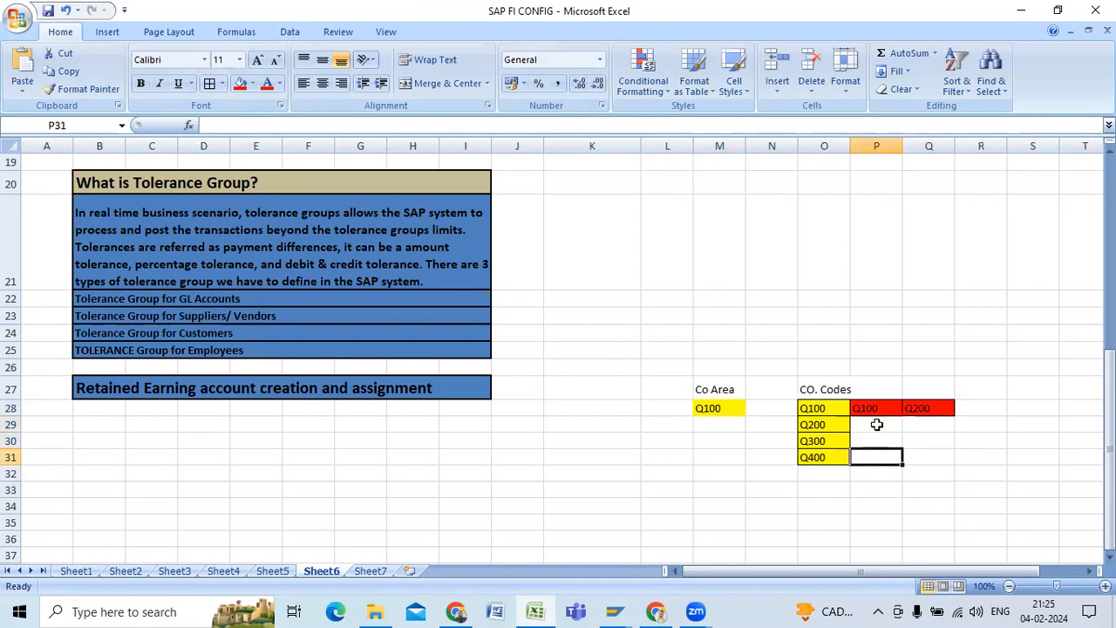
pyautogui.click(917, 457)
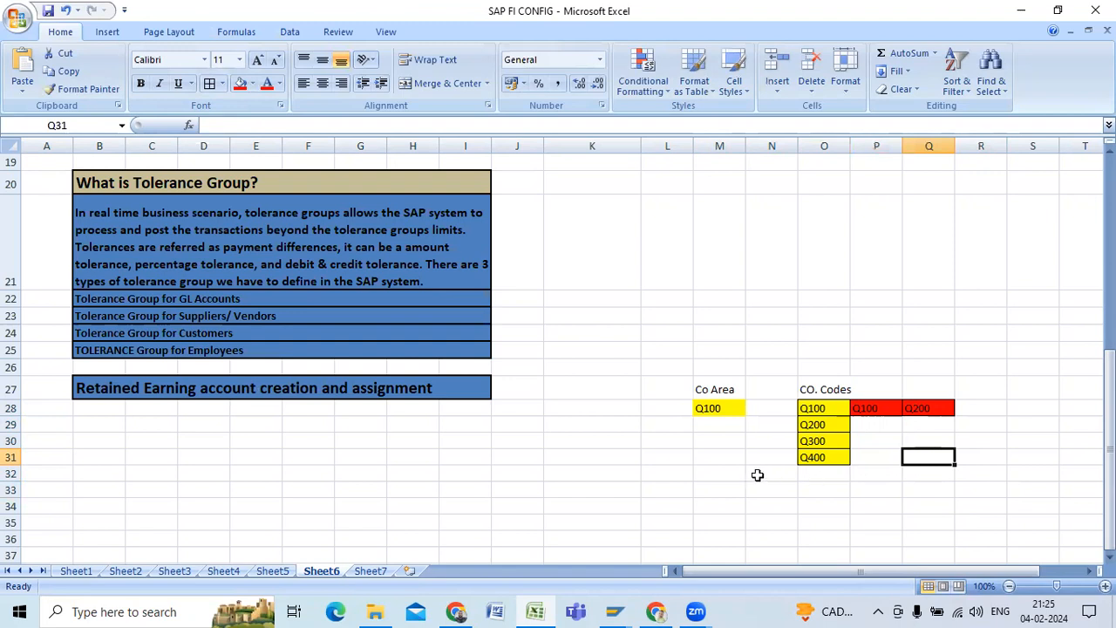
pyautogui.click(706, 408)
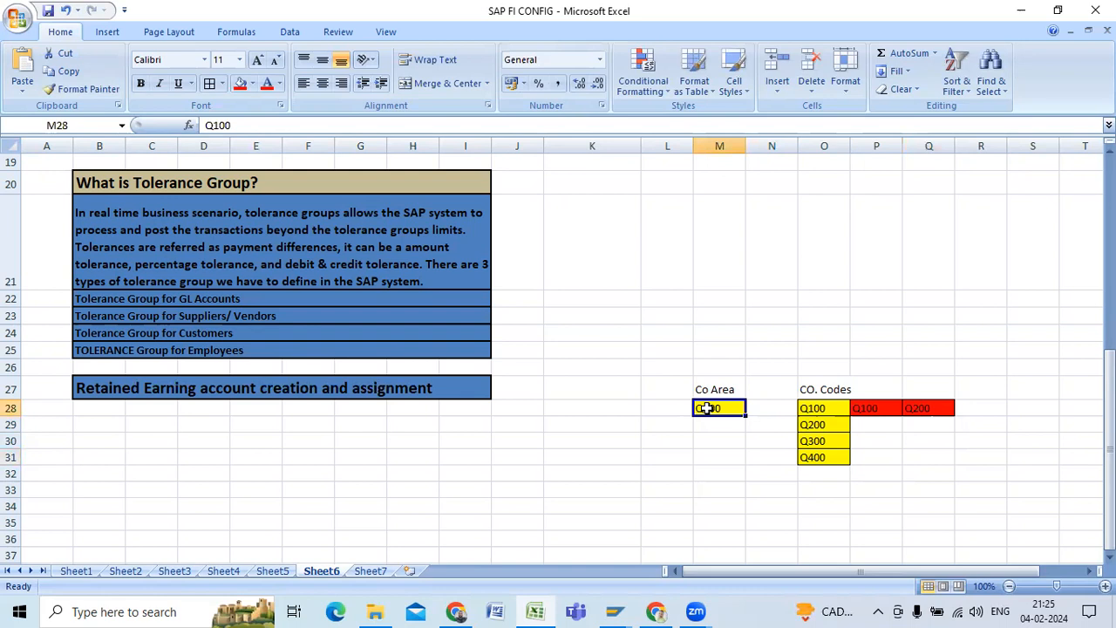
# - Enter the note "One controlling area is assigned to multiple company code." in cell K33
pyautogui.click(565, 490)
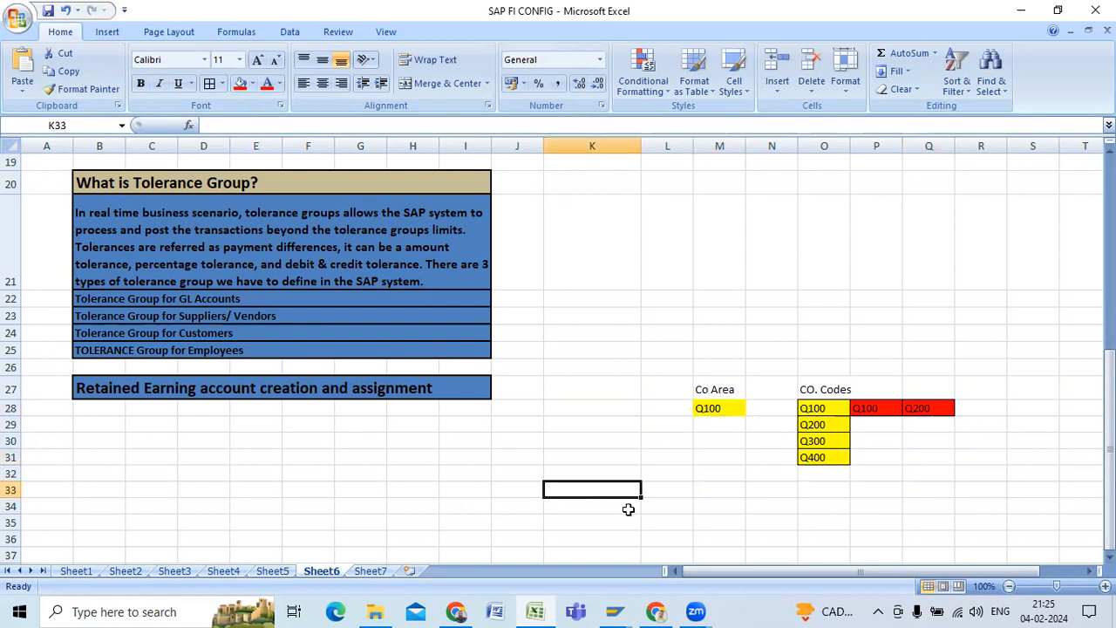
pyautogui.write('One c')
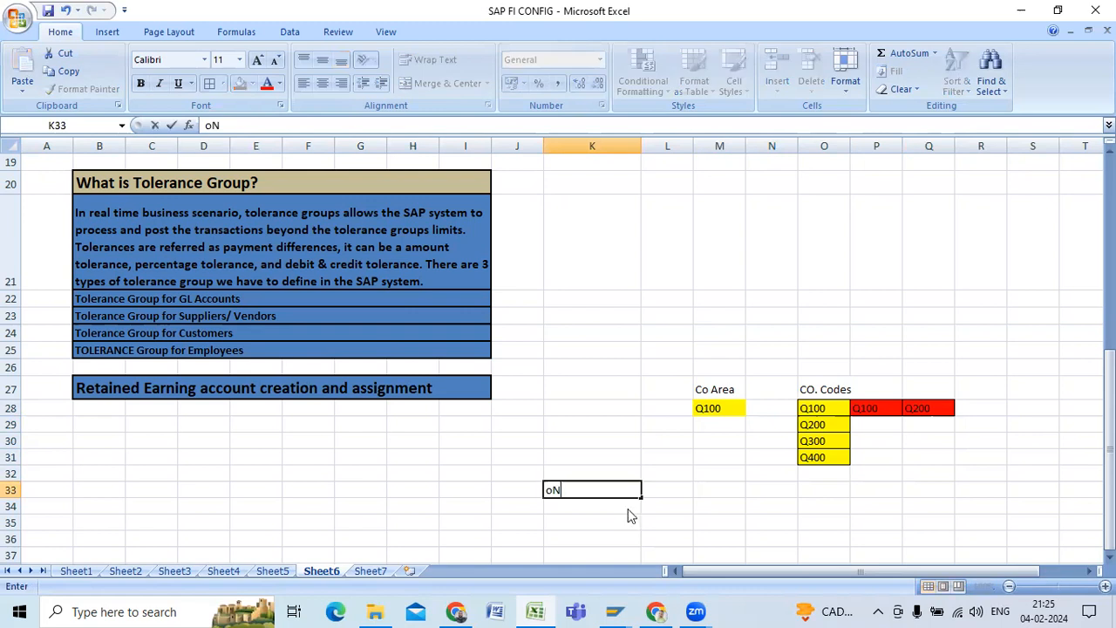
pyautogui.write('ontrolling area ')
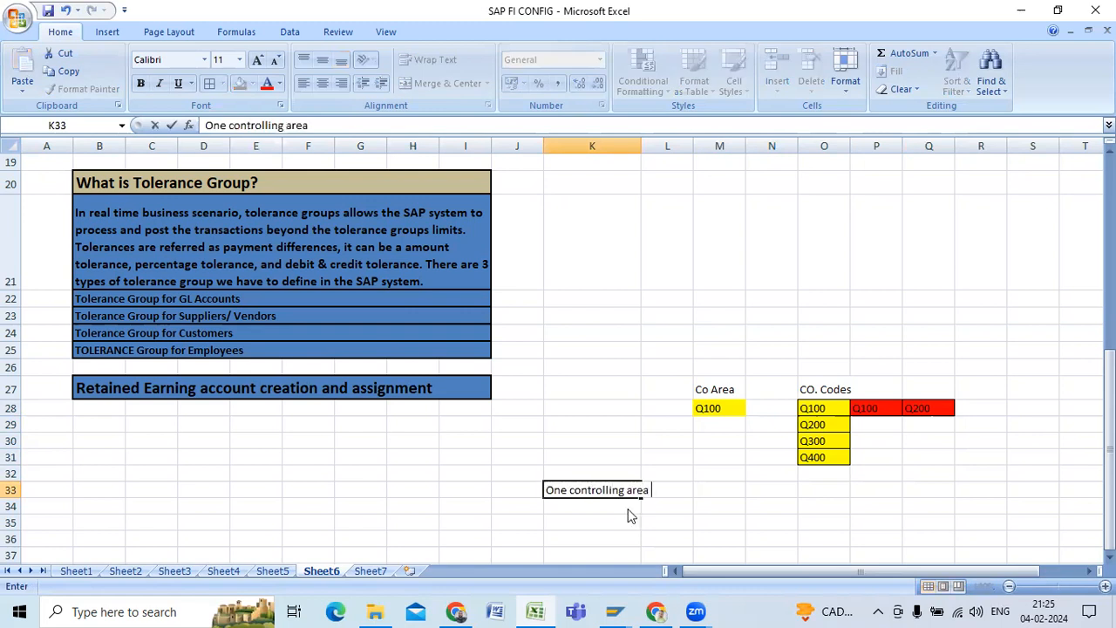
pyautogui.write('is assigned to m')
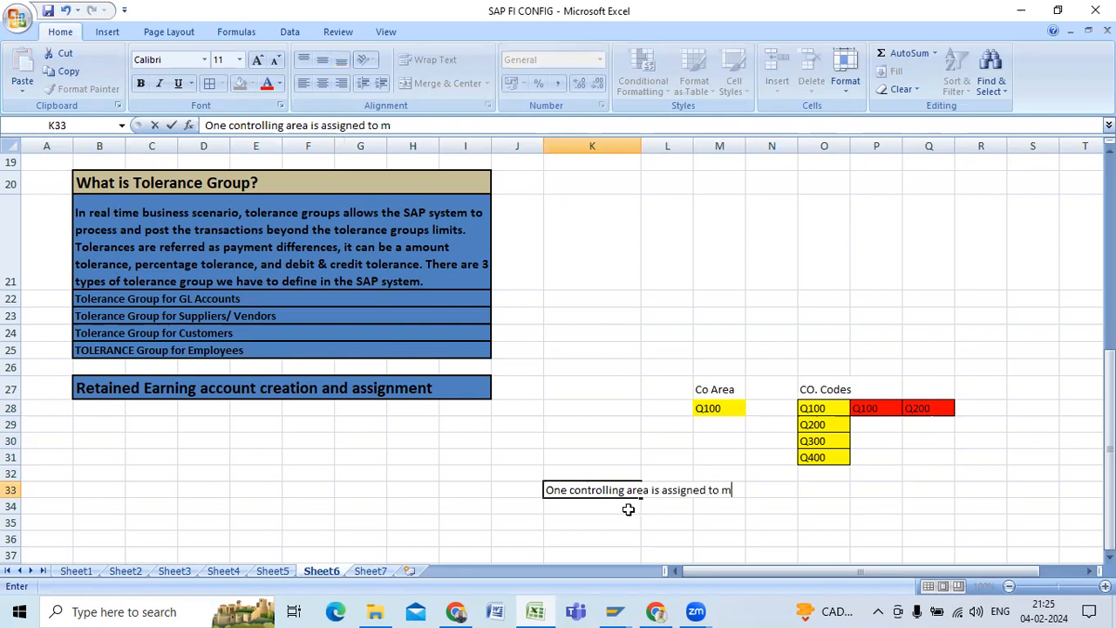
pyautogui.write('ultiple company code.')
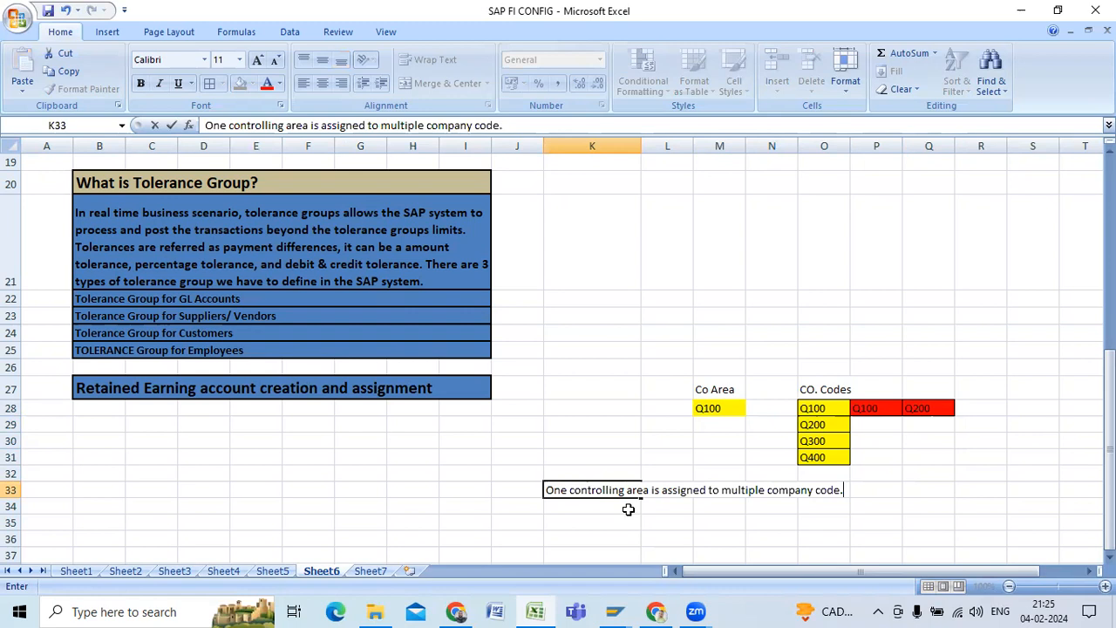
pyautogui.press('Return')
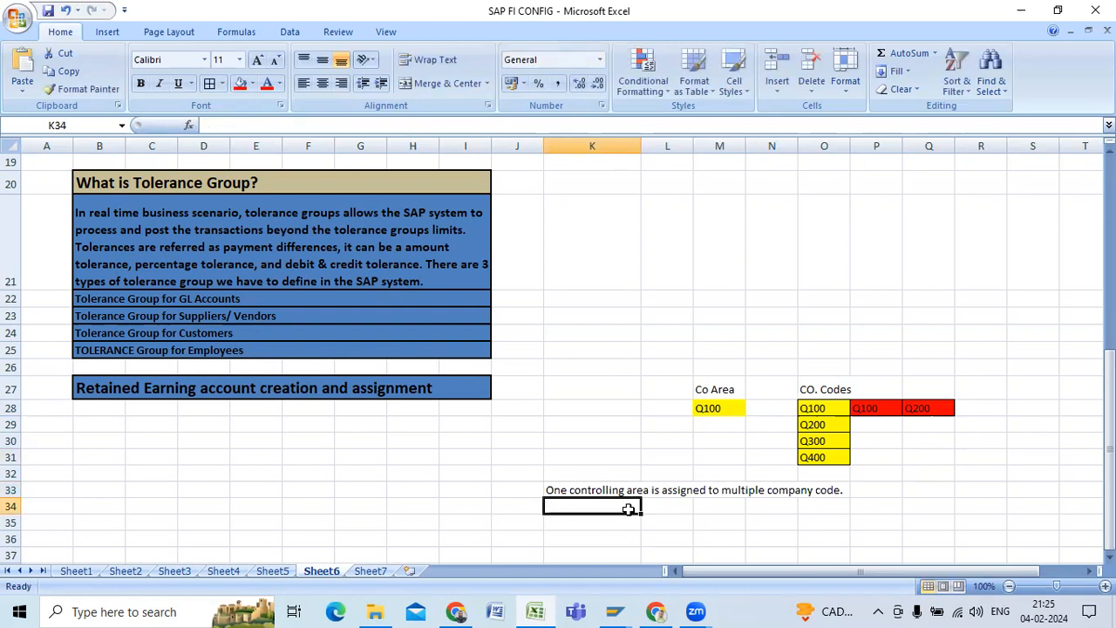
# - Enter the note "one company code is assigned to only 1 controlling area." in cell K34
pyautogui.write('one co')
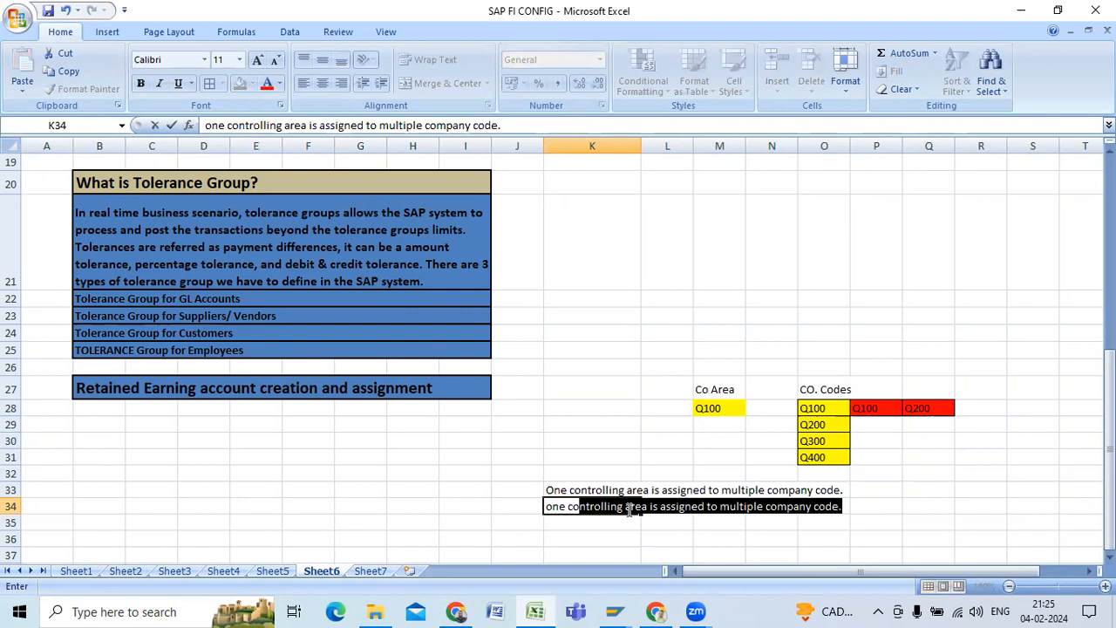
pyautogui.write('mpany code')
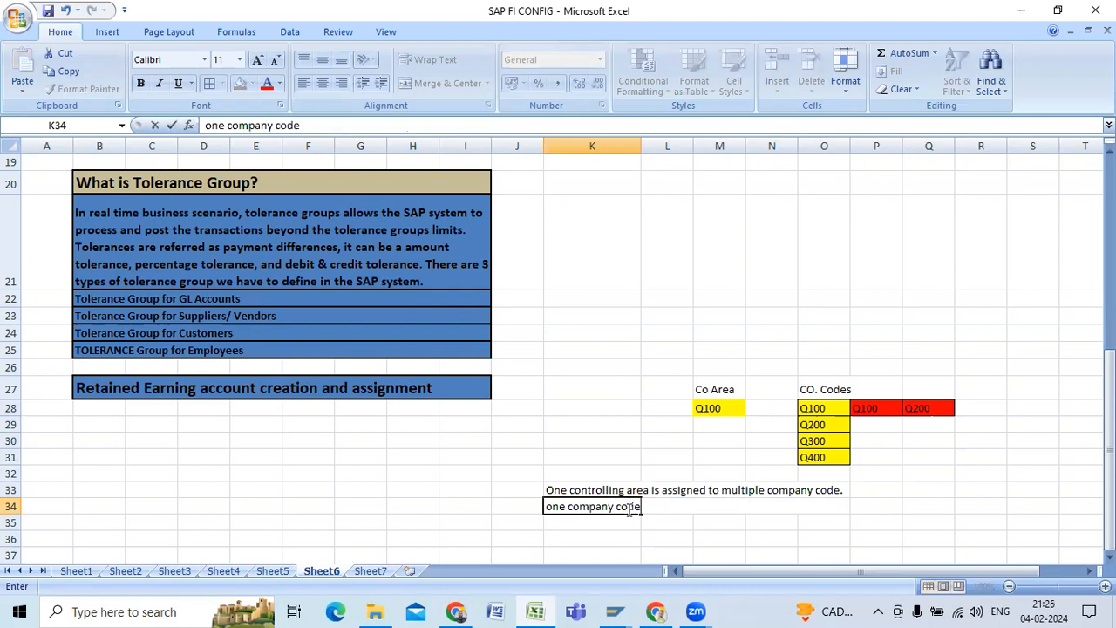
pyautogui.write(' is assigned to only 1 controlling area.')
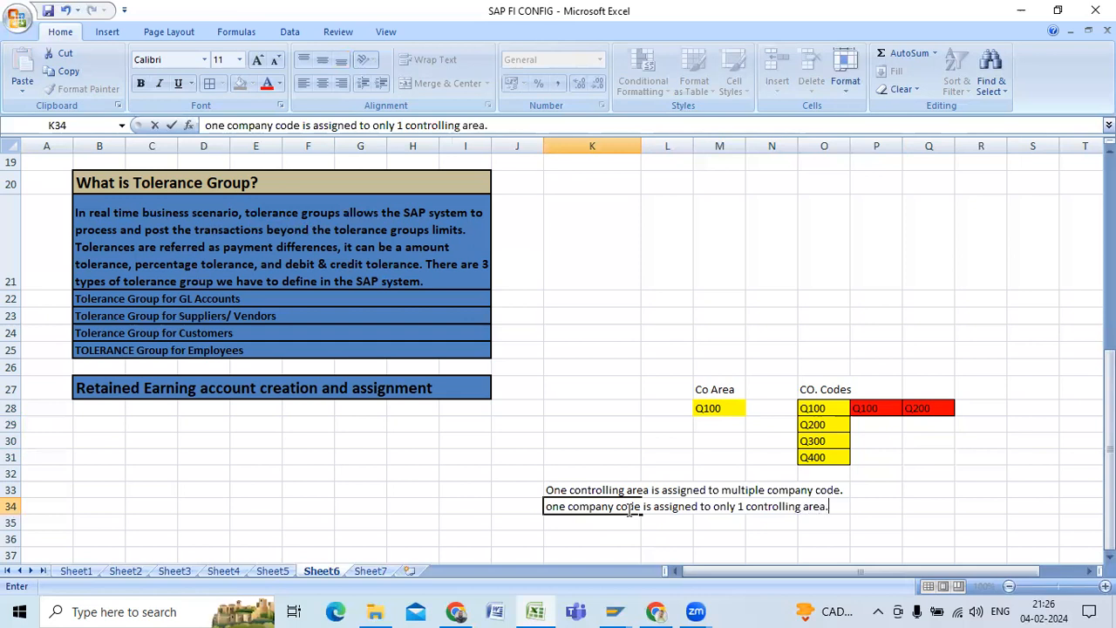
pyautogui.click(975, 506)
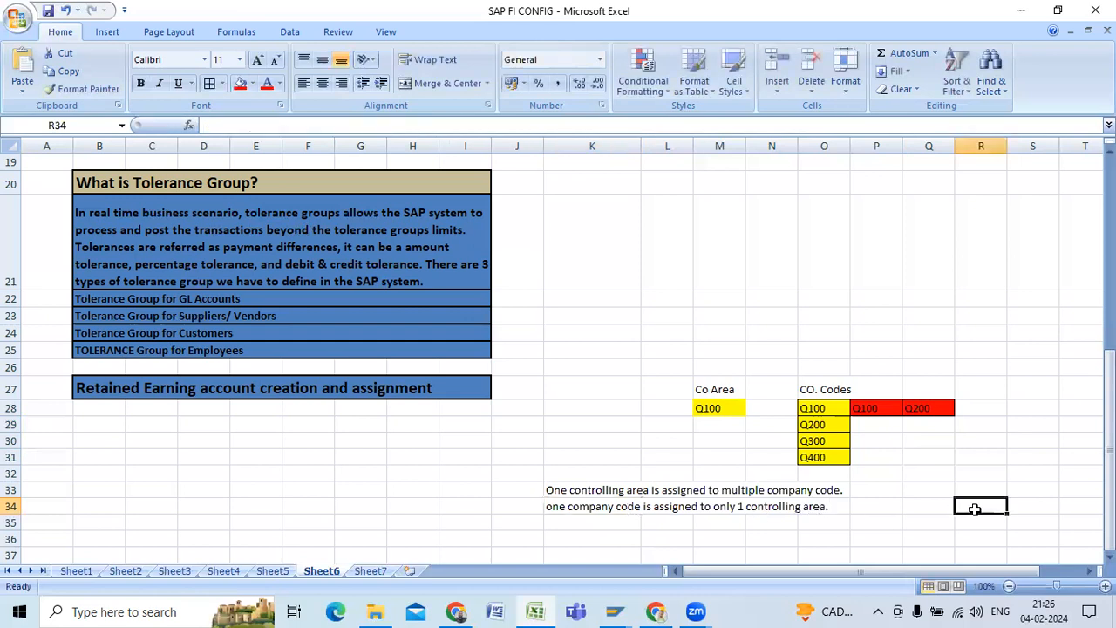
# - Apply all borders to the assignment notes in K33:P34 and make their text bold
pyautogui.moveTo(559, 490); pyautogui.dragTo(854, 506)
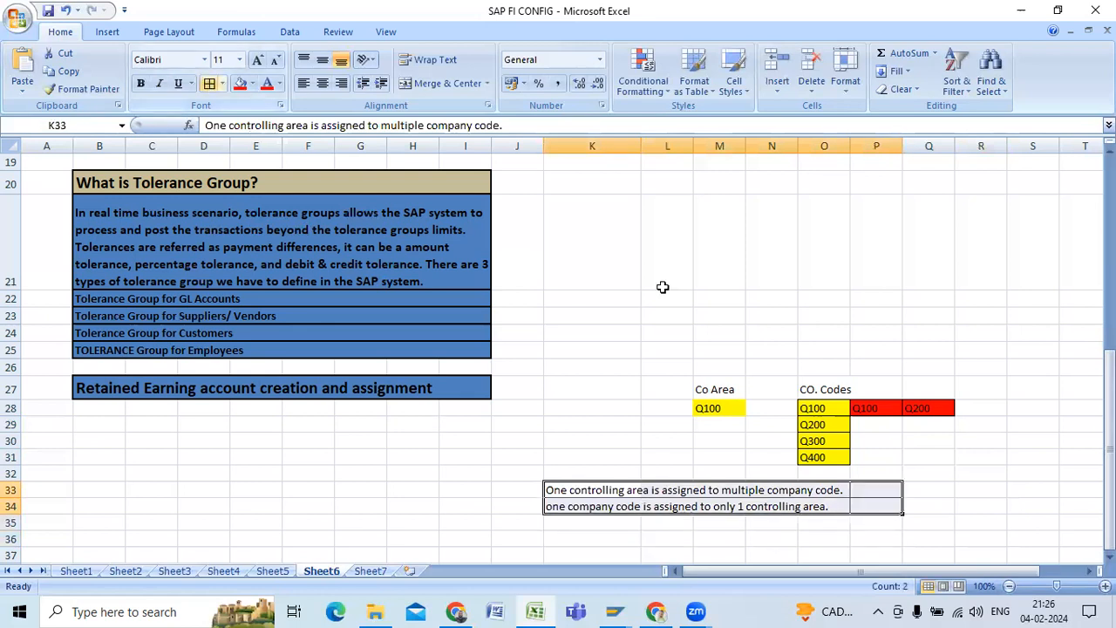
pyautogui.click(953, 496)
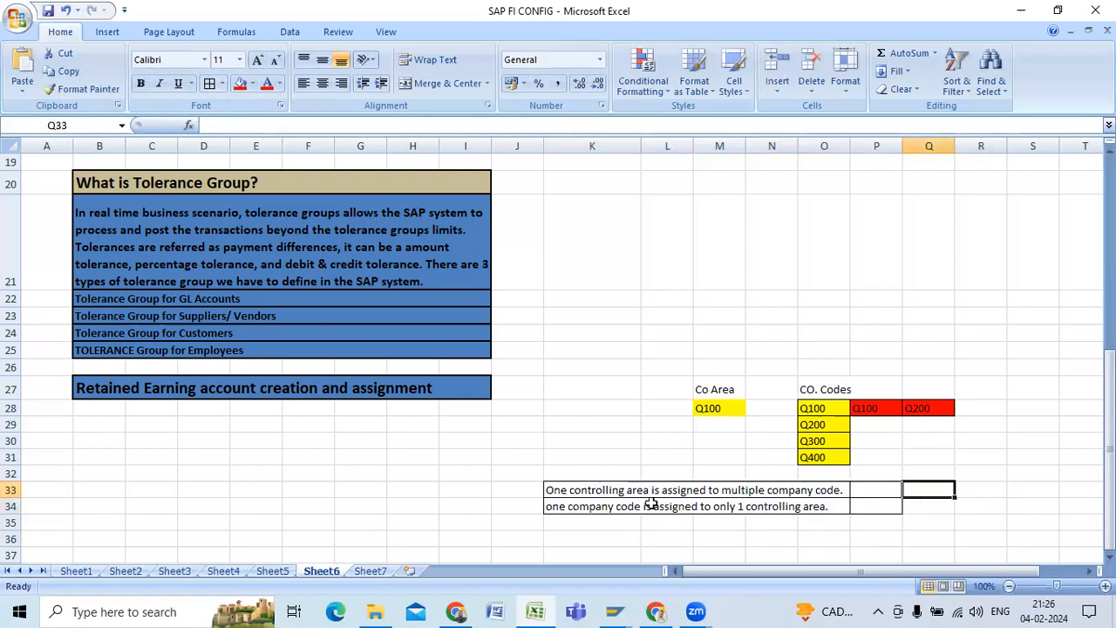
pyautogui.moveTo(547, 495); pyautogui.dragTo(881, 502)
pyautogui.click(141, 83)
pyautogui.click(915, 227)
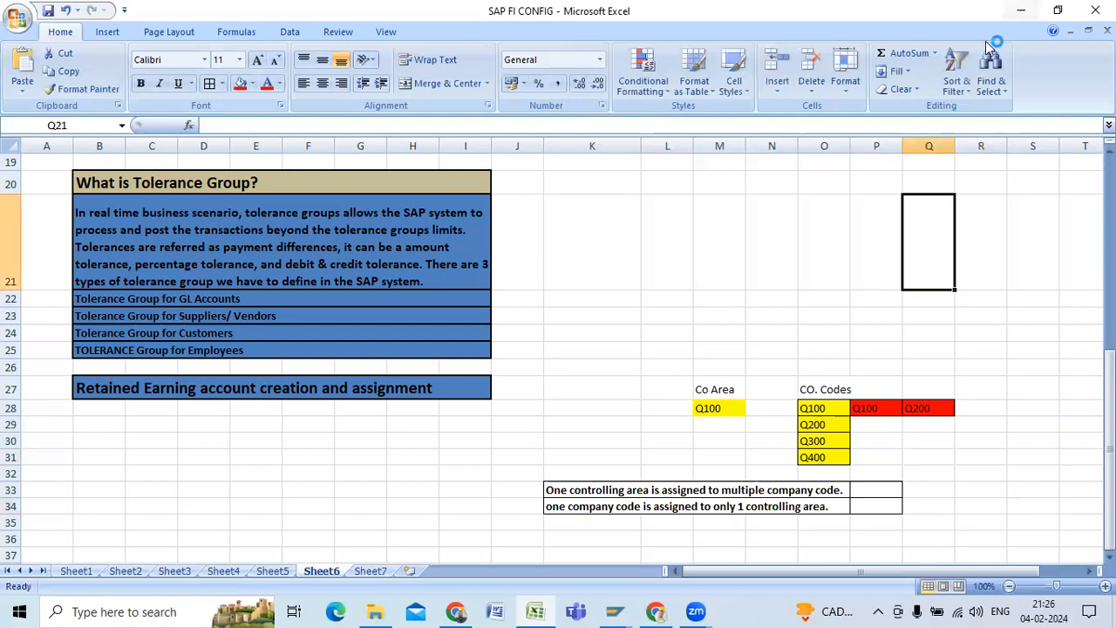
# - Switch to SAP, save the company code assignment of controlling area Q100 and acknowledge the message list
pyautogui.click(1016, 12)
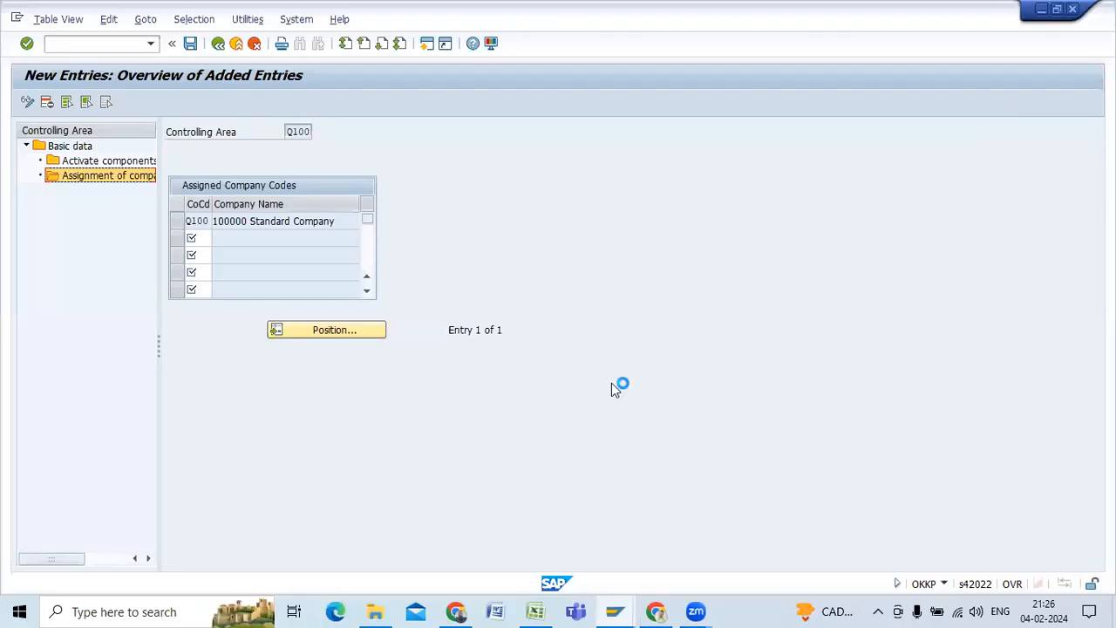
pyautogui.click(192, 44)
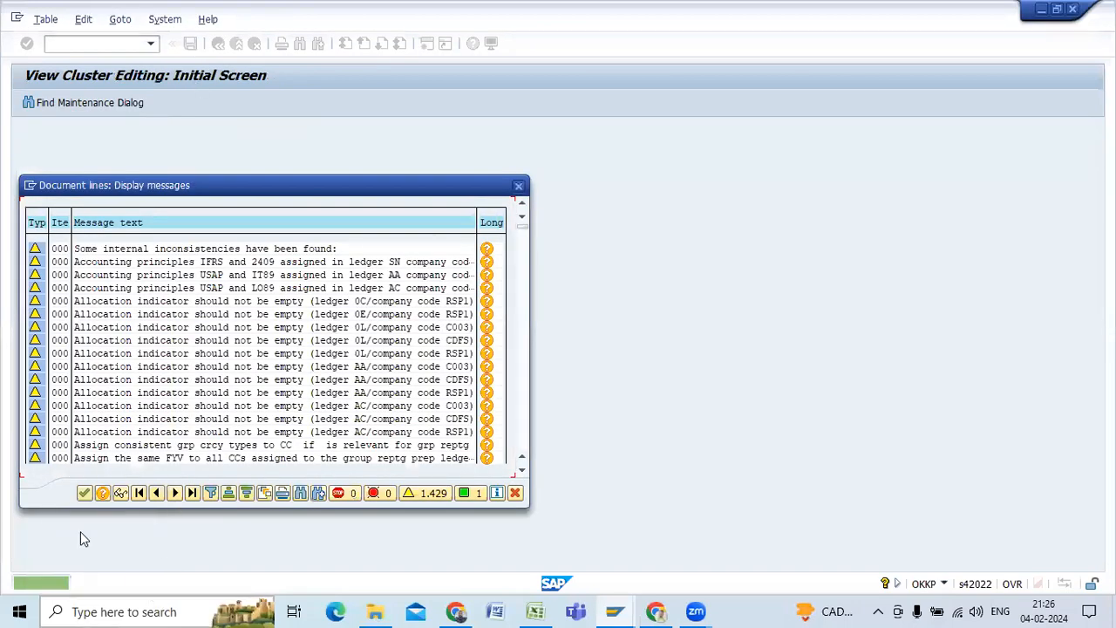
pyautogui.click(83, 494)
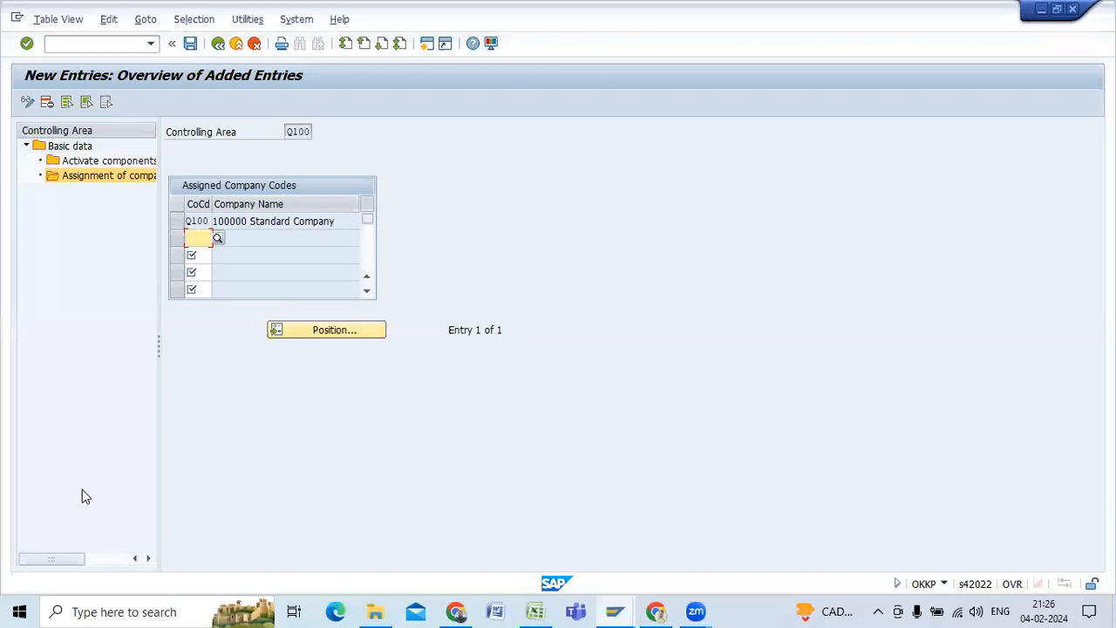
# - Leave the controlling area maintenance screens and return to SAP Easy Access
pyautogui.click(218, 43)
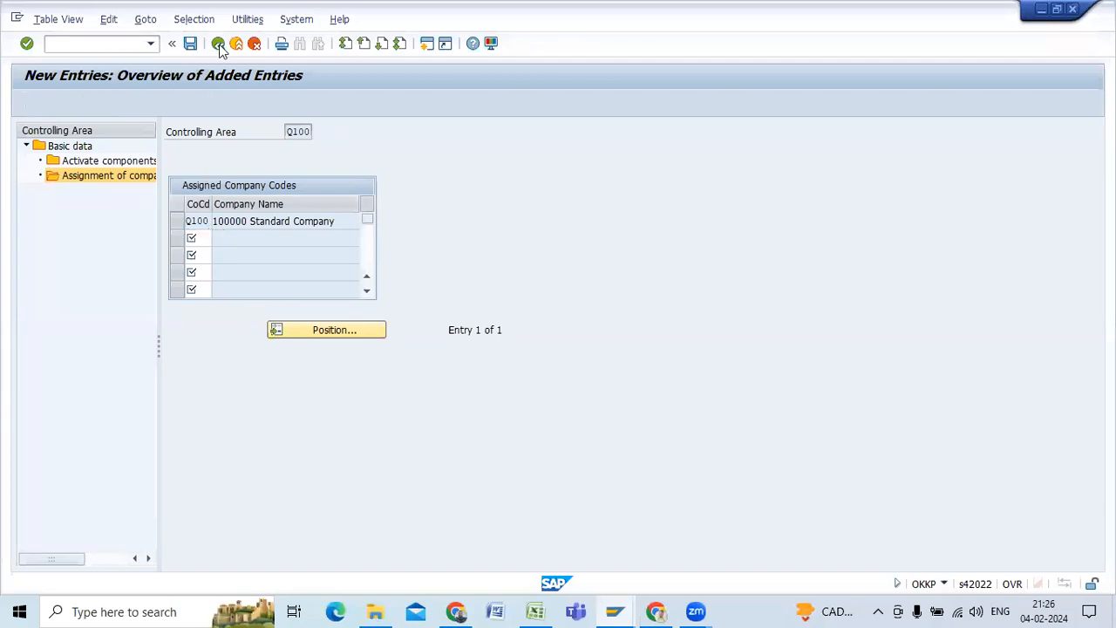
pyautogui.click(218, 44)
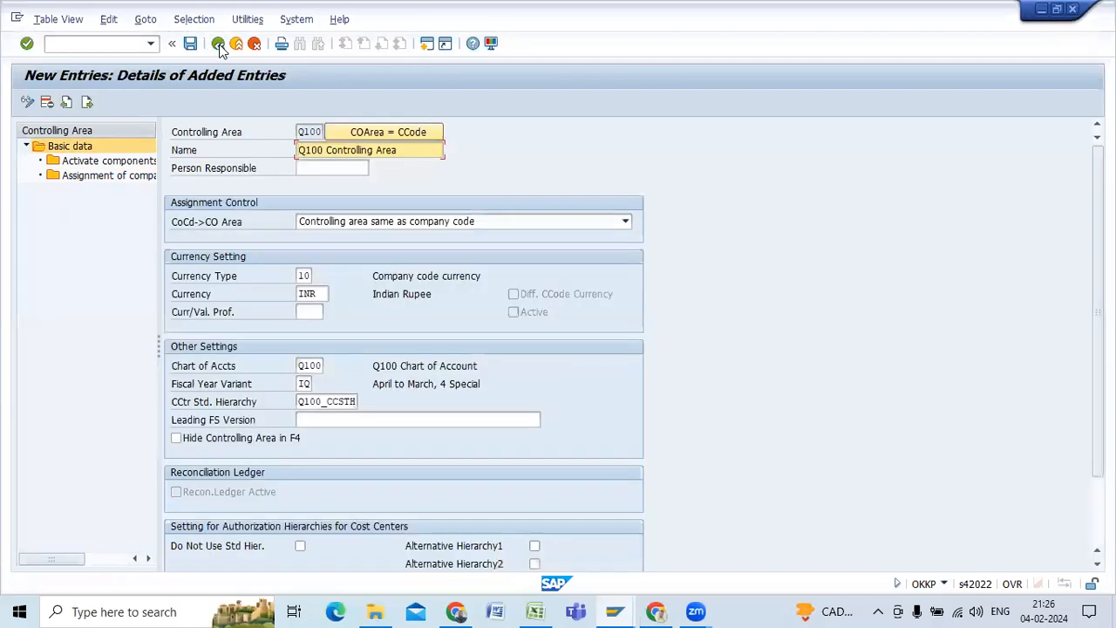
pyautogui.click(218, 44)
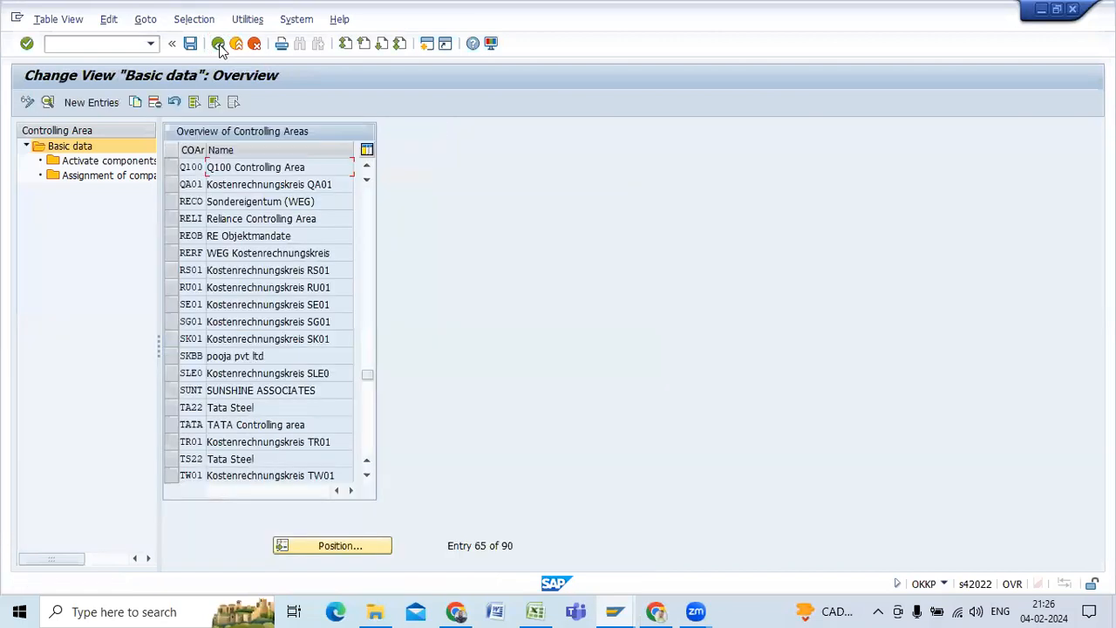
pyautogui.click(218, 43)
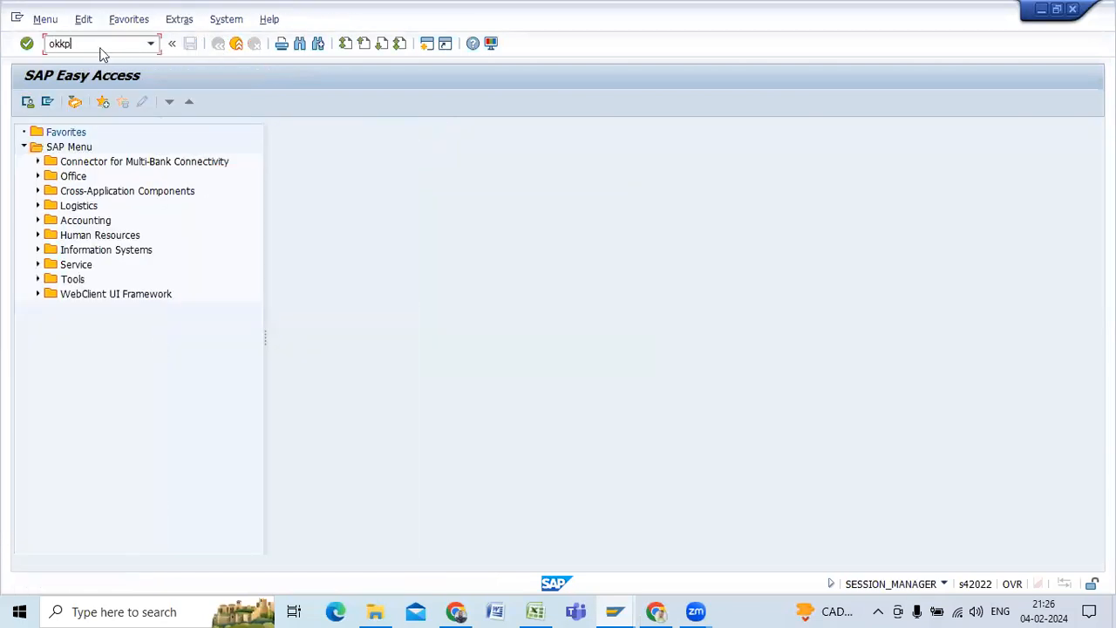
# - Open transaction OKKP, locate controlling area Q100 in the overview and display its basic data details
pyautogui.press('Return')
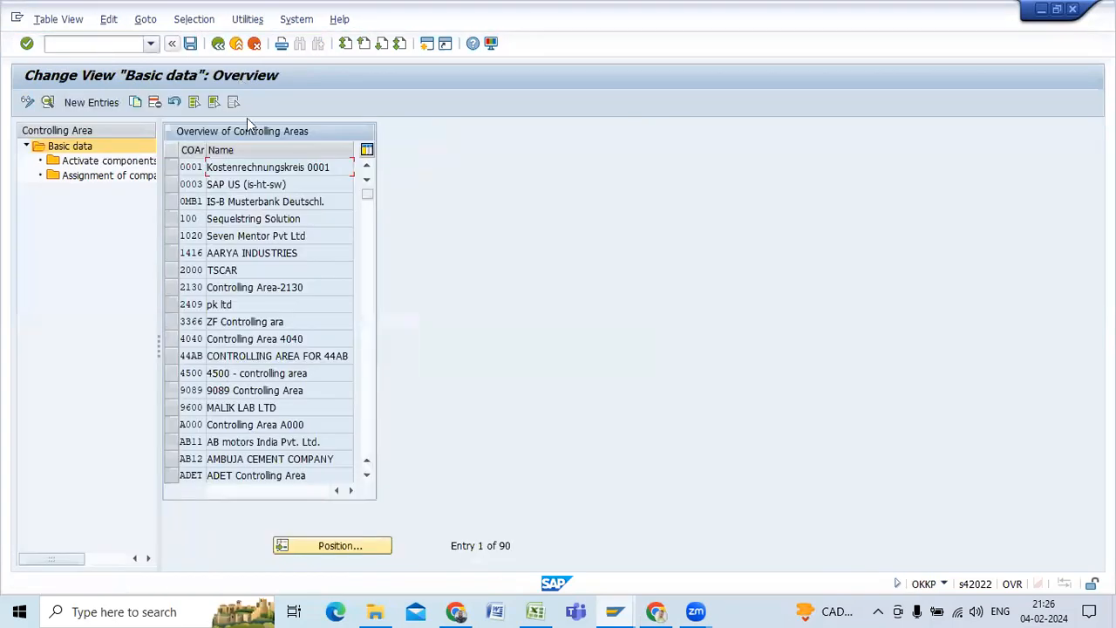
pyautogui.click(314, 541)
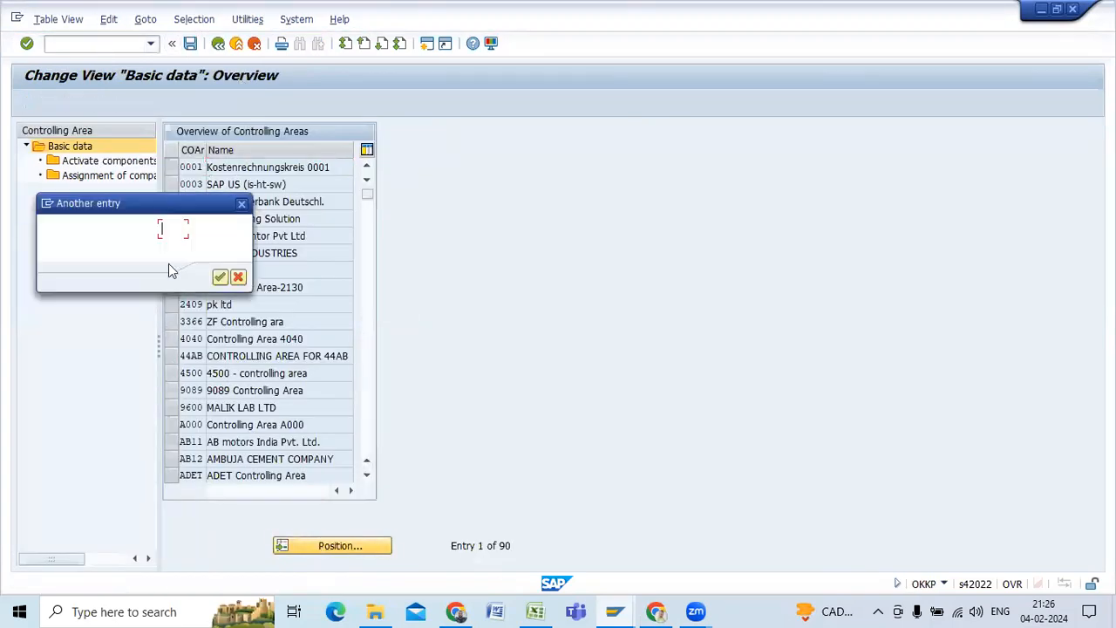
pyautogui.write('q1')
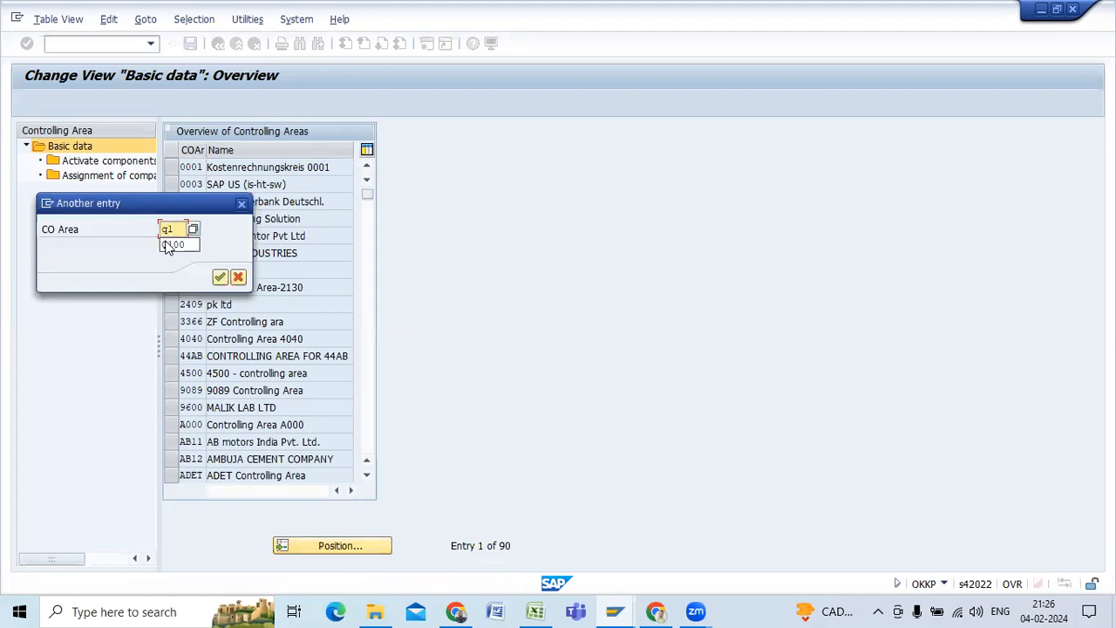
pyautogui.write('00')
pyautogui.click(172, 245)
pyautogui.press('Return')
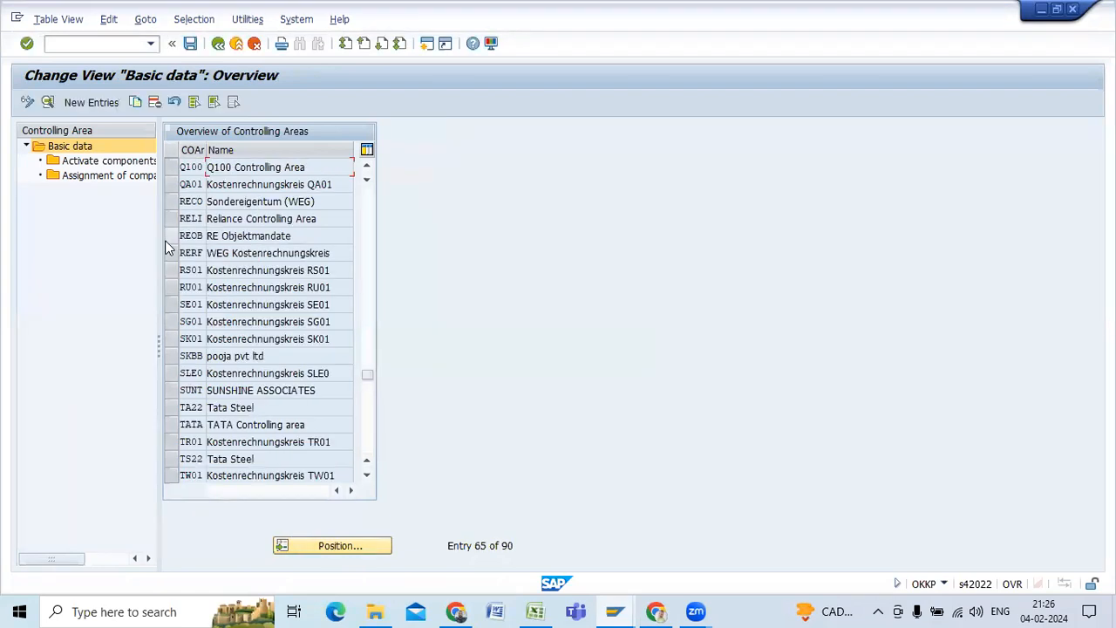
pyautogui.click(171, 168)
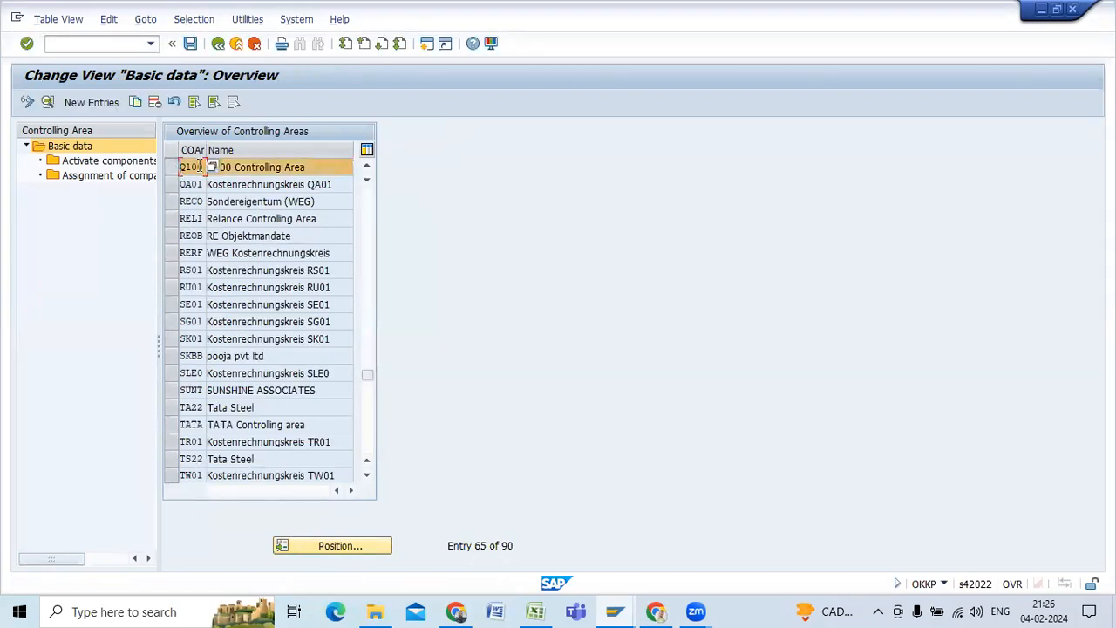
pyautogui.doubleClick(198, 166)
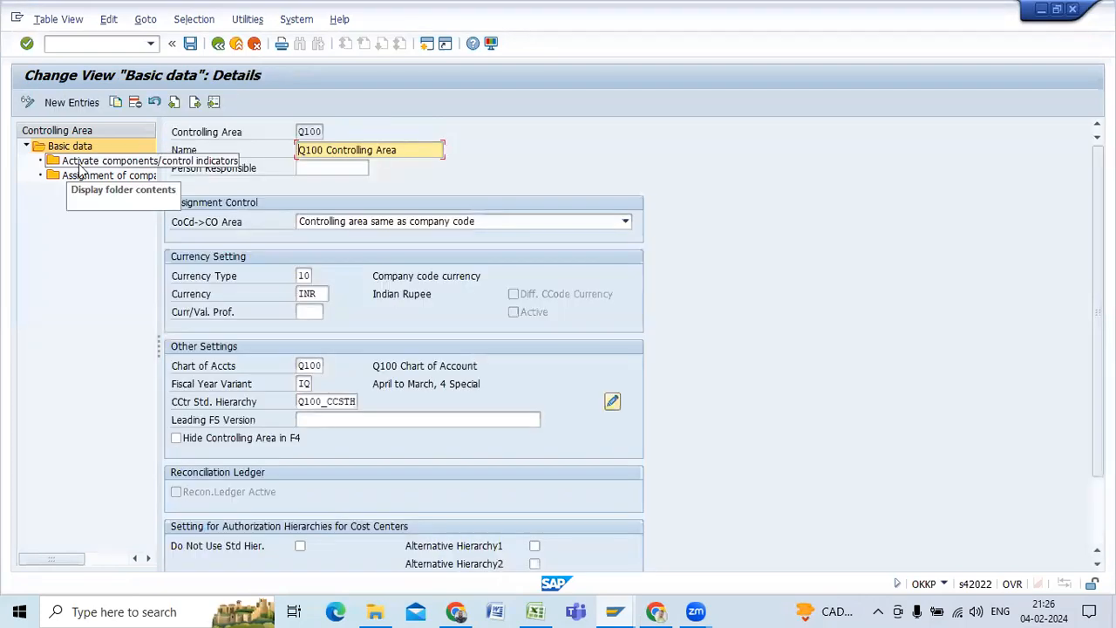
# - Review the activated components and company code assignment of controlling area Q100, and return to SAP Easy Access
pyautogui.click(79, 165)
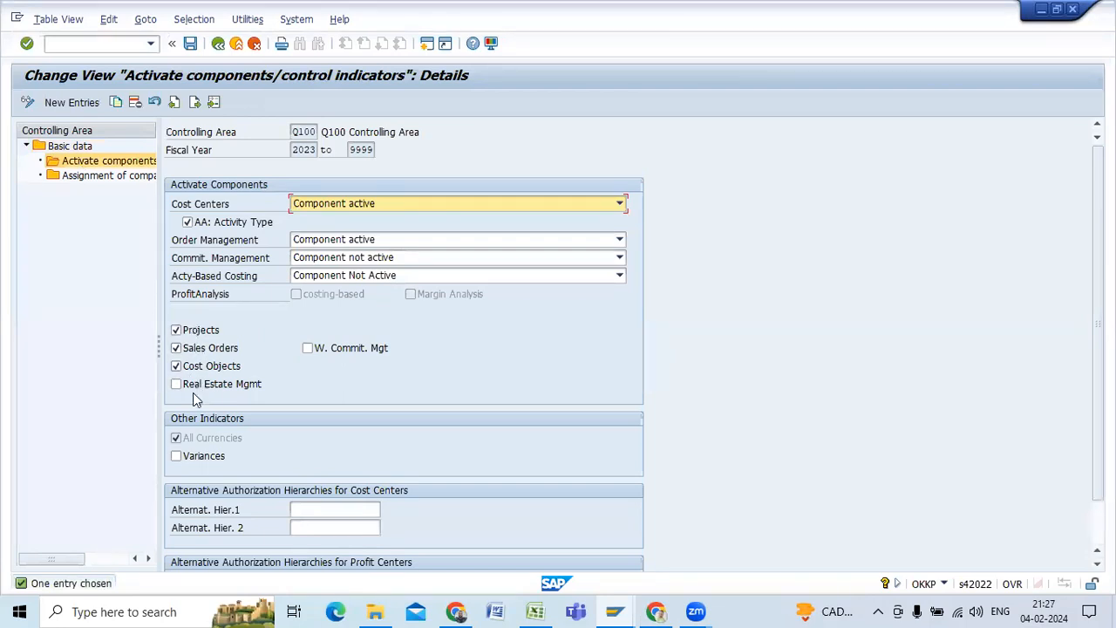
pyautogui.click(101, 177)
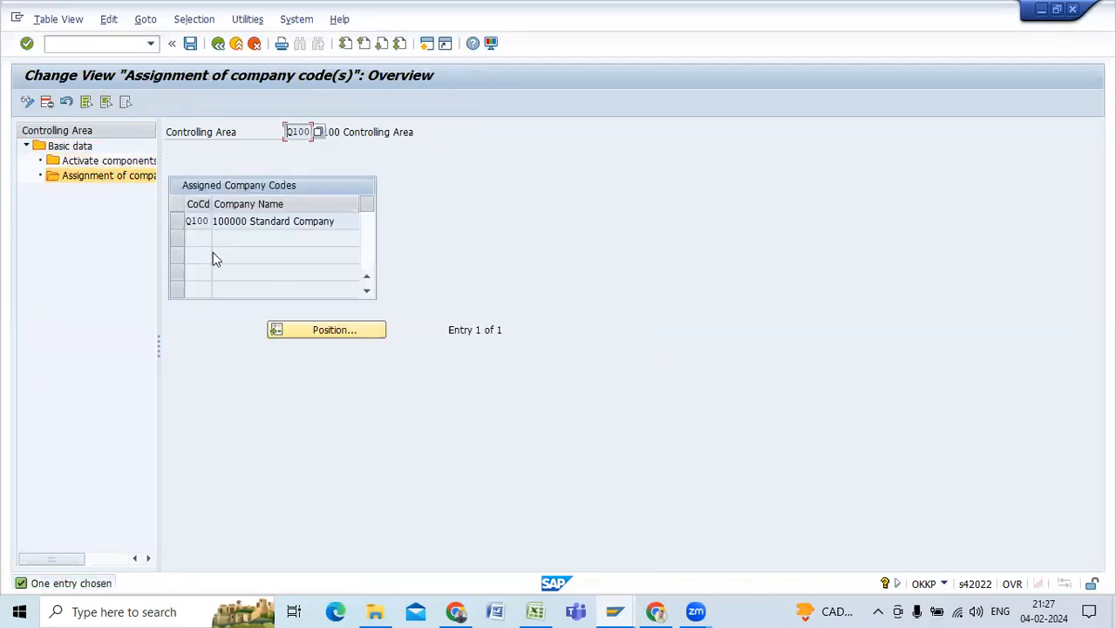
pyautogui.click(218, 45)
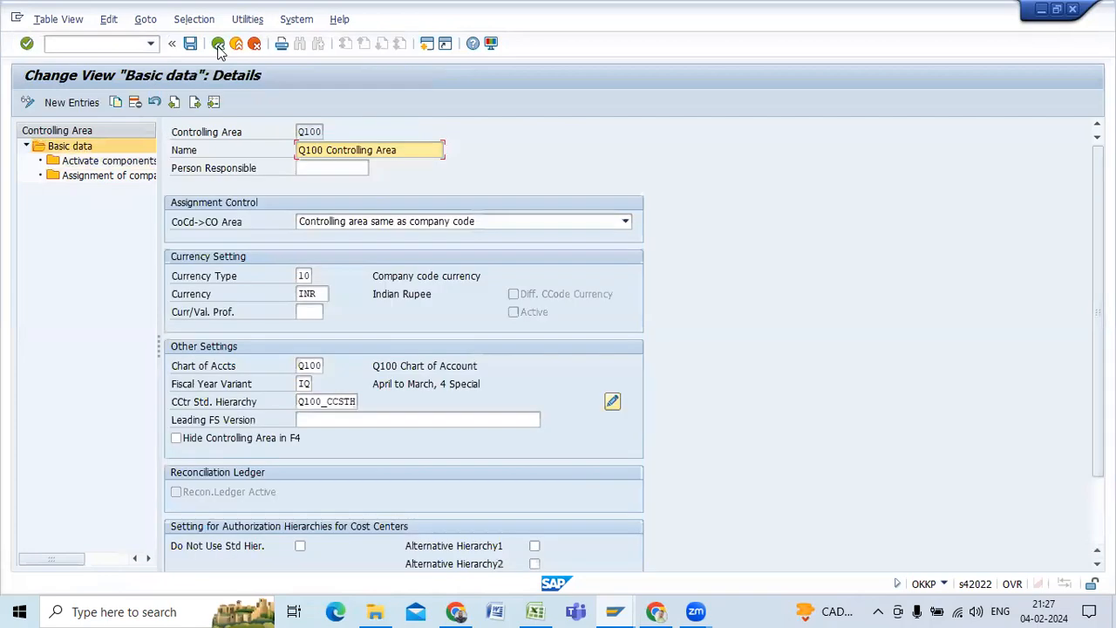
pyautogui.click(218, 46)
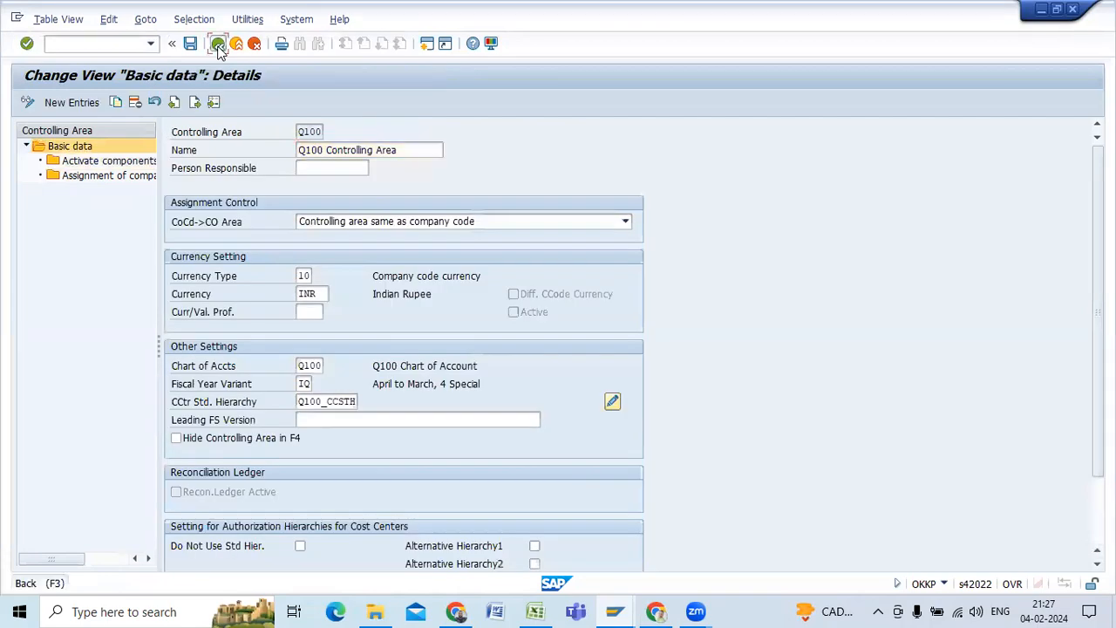
pyautogui.click(219, 48)
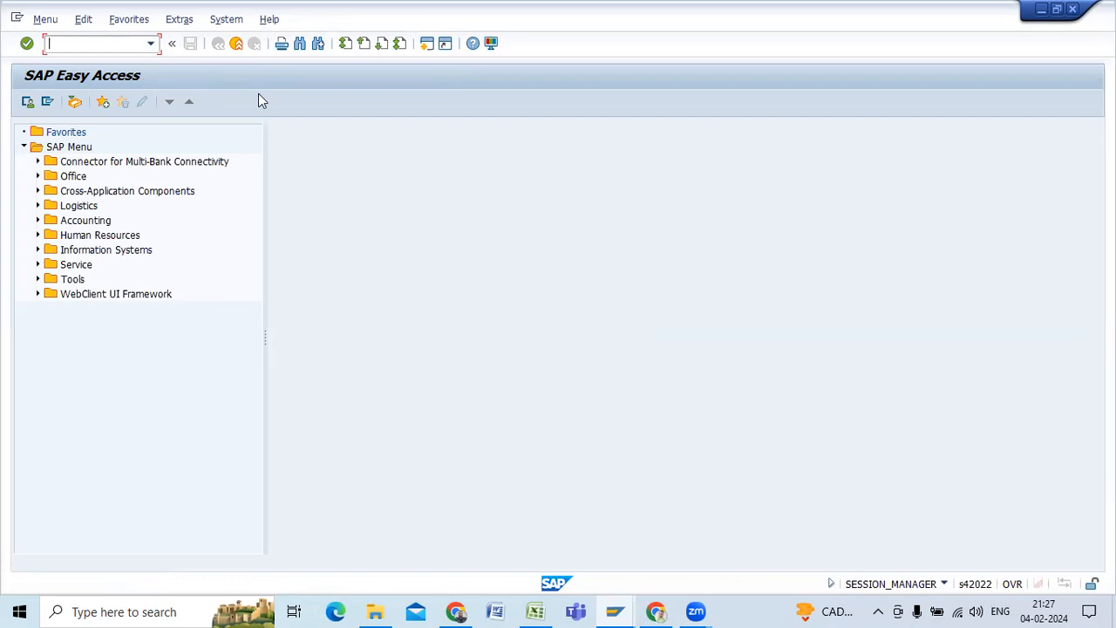
pyautogui.press('Tab')
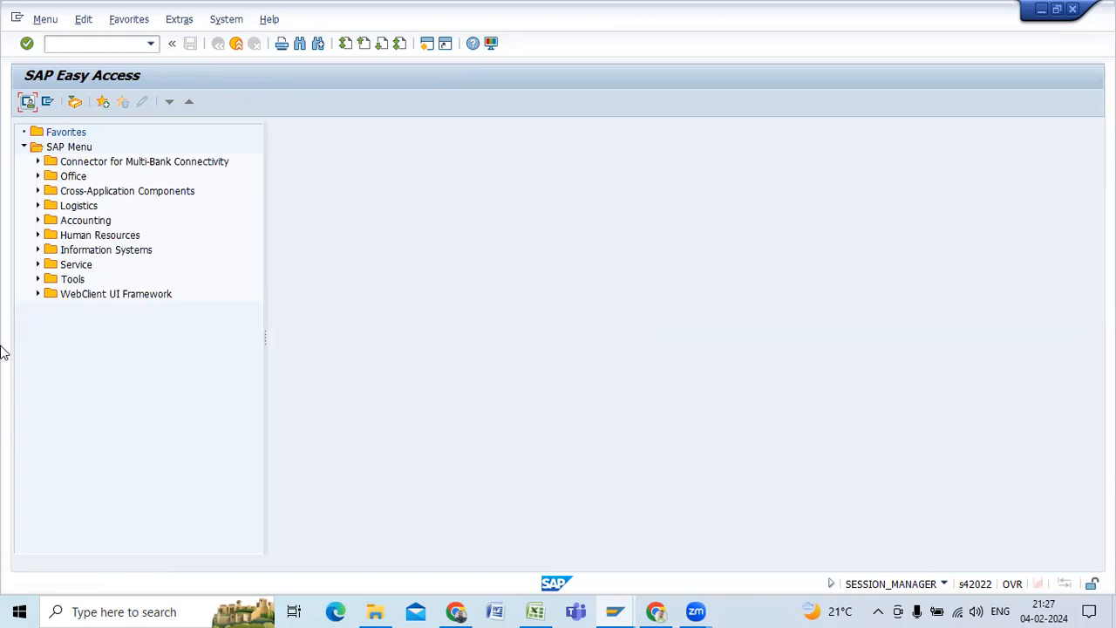
# - Open transaction OBA0, view the G/L account tolerance details of company code 0001 and return to the overview
pyautogui.click(54, 43)
pyautogui.write('oba0')
pyautogui.press('Return')
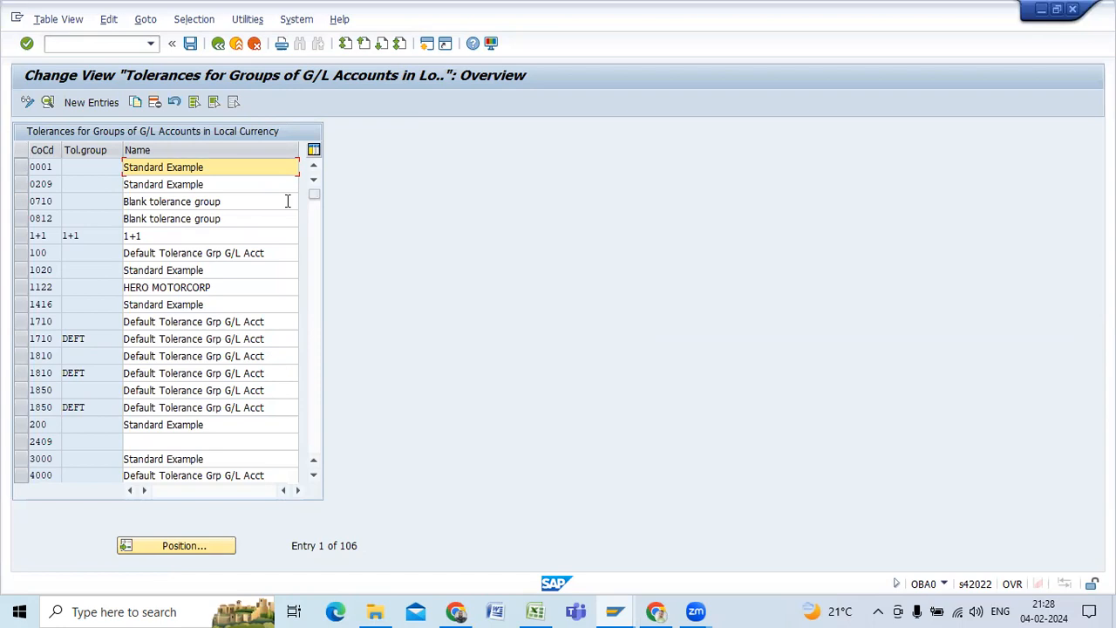
pyautogui.doubleClick(39, 169)
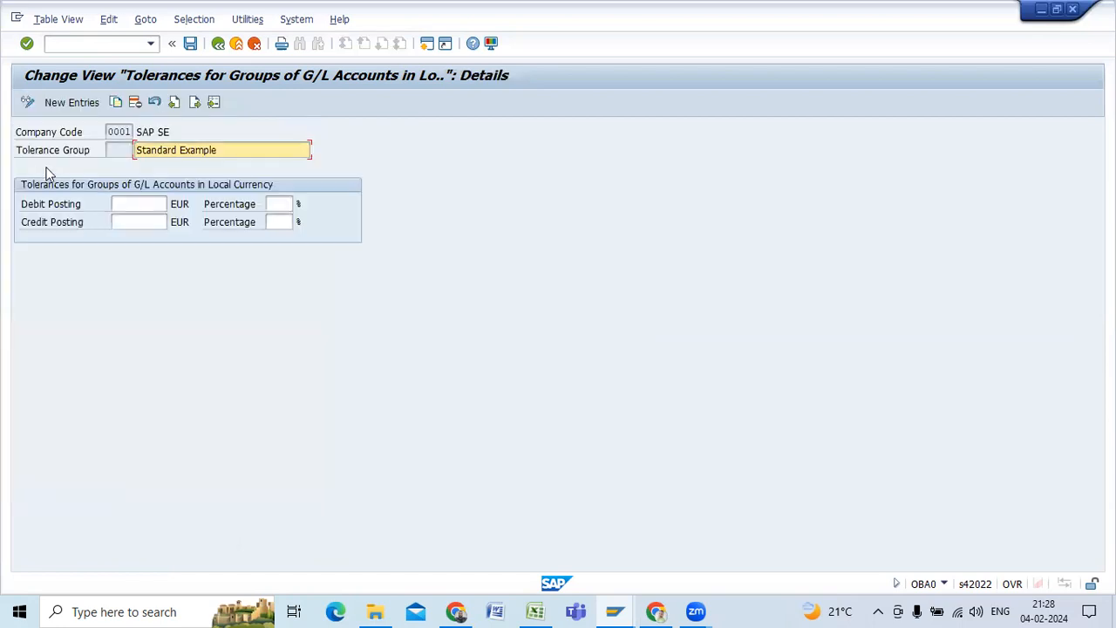
pyautogui.click(218, 45)
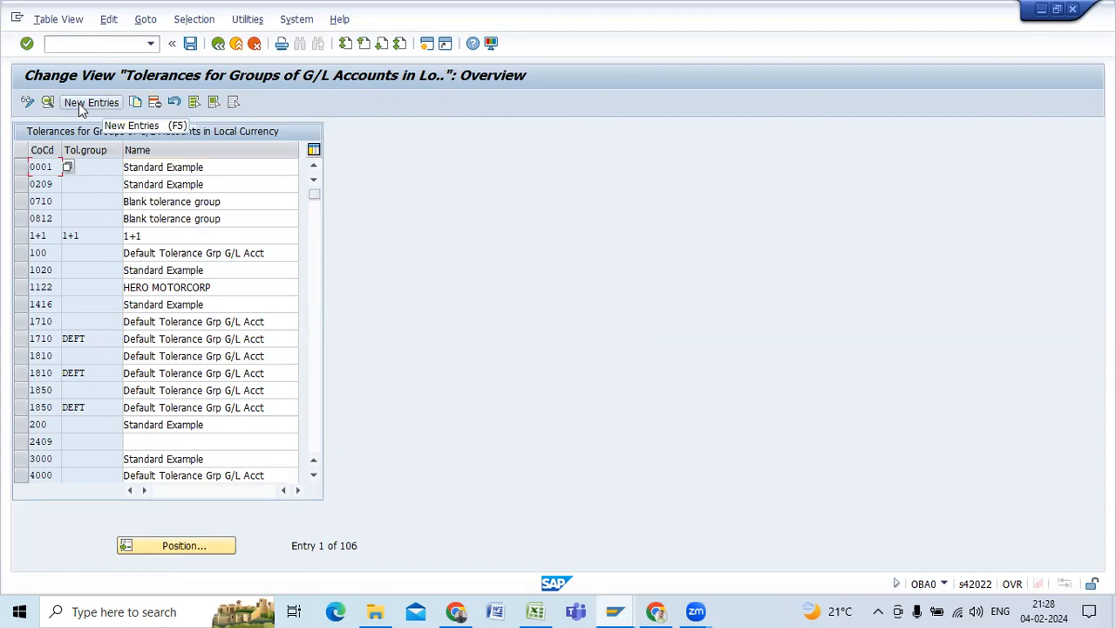
# - Start a new G/L tolerance entry for company code Q100 with a blank group key and the name "Q100 Tolerance Group"
pyautogui.click(82, 103)
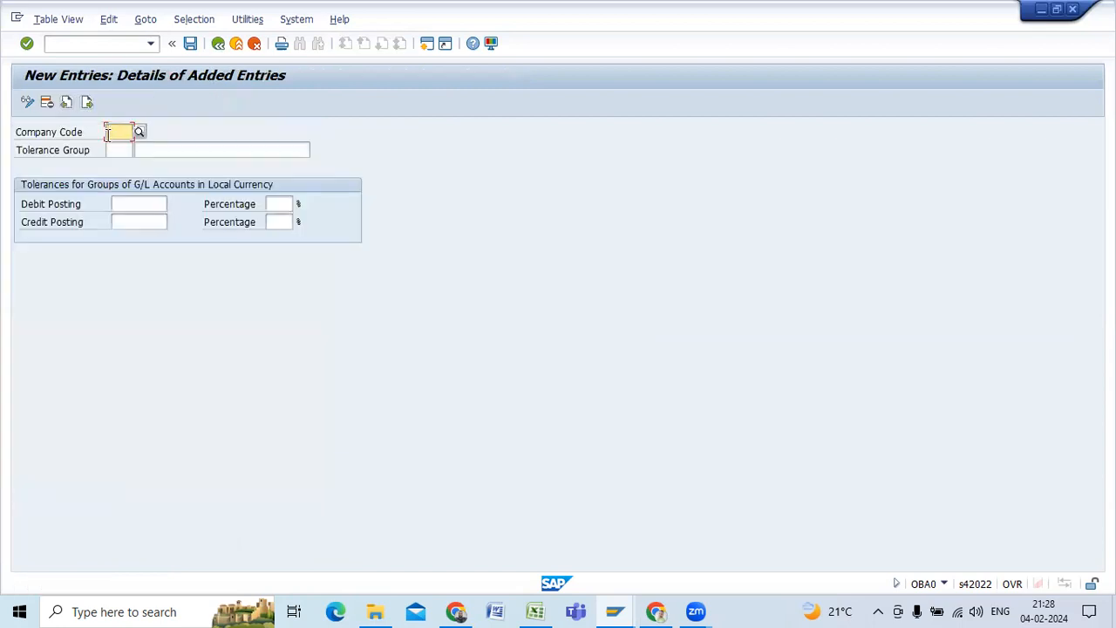
pyautogui.write('q100')
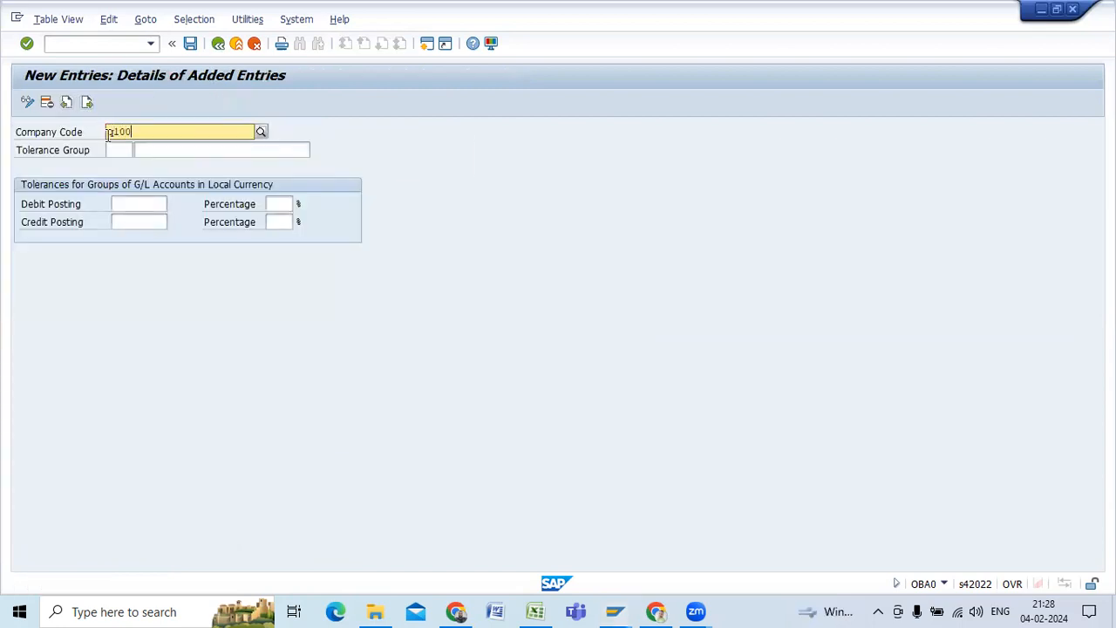
pyautogui.click(117, 168)
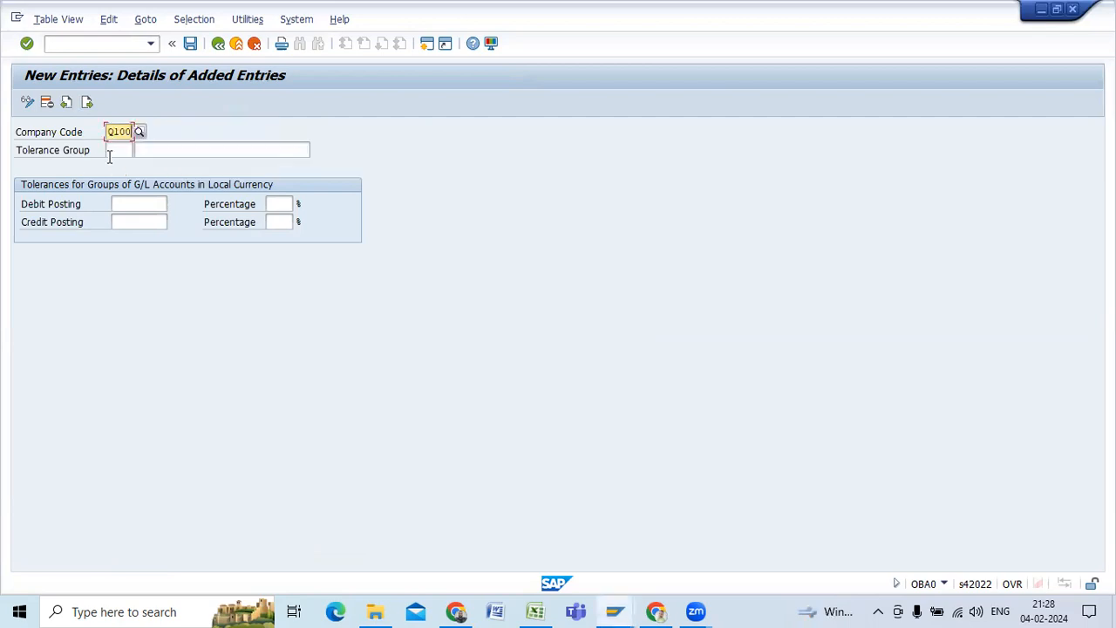
pyautogui.click(166, 150)
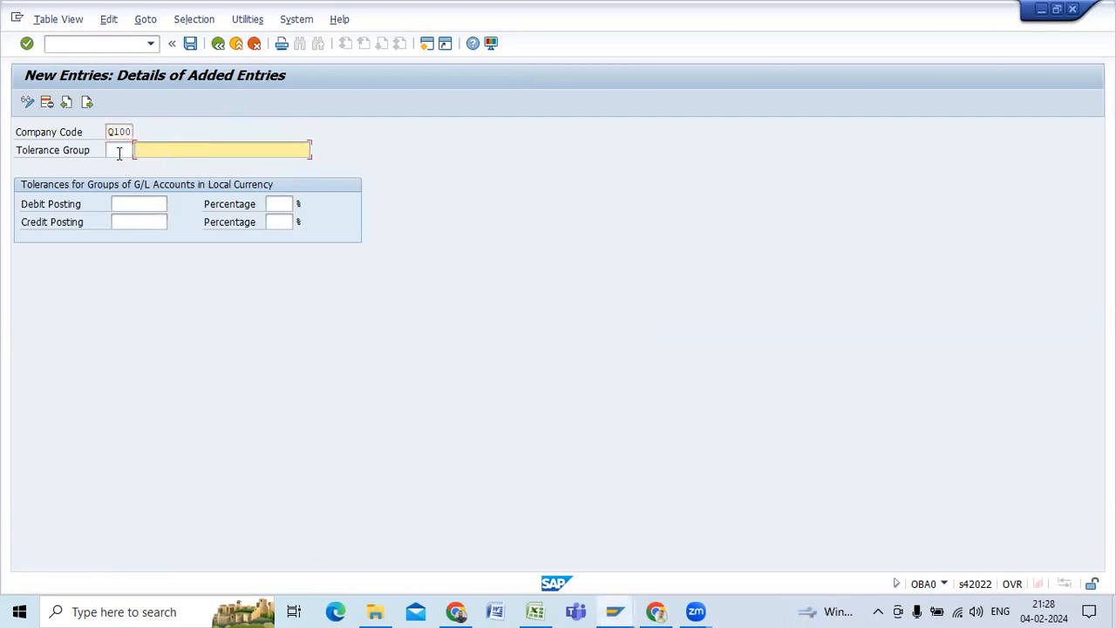
pyautogui.click(189, 154)
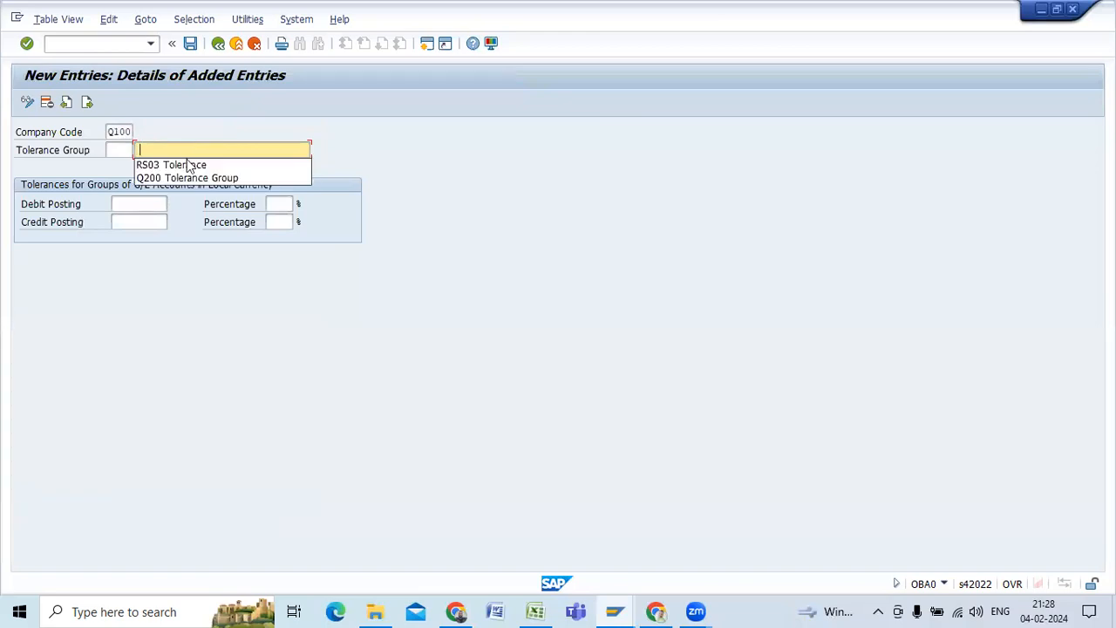
pyautogui.click(174, 175)
pyautogui.click(148, 150)
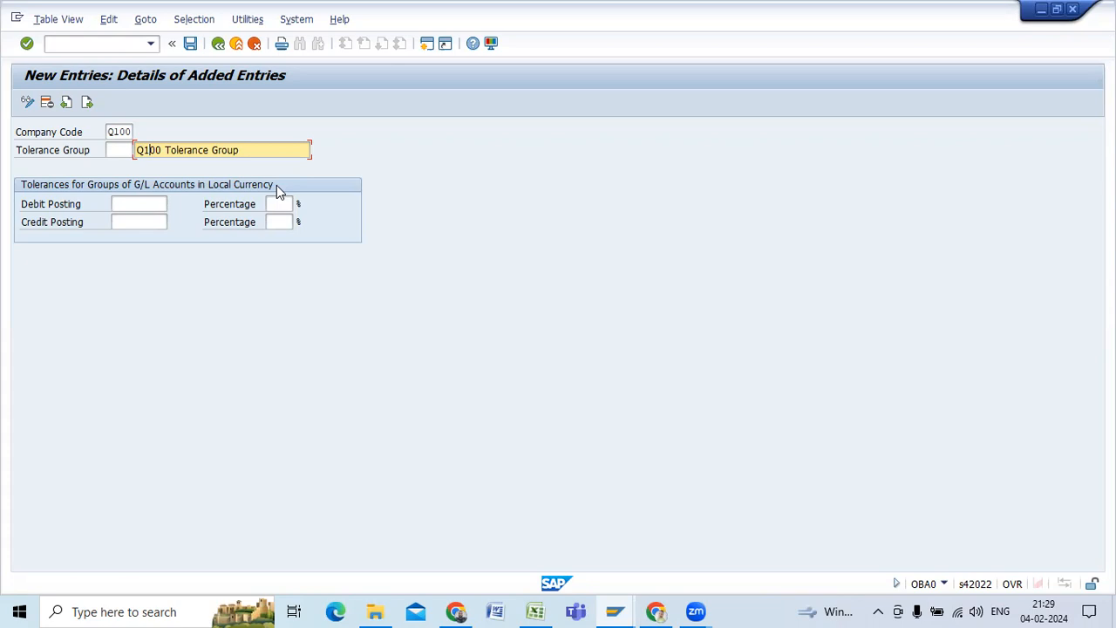
# - Read the field help for the debit posting tolerance and close it
pyautogui.click(143, 207)
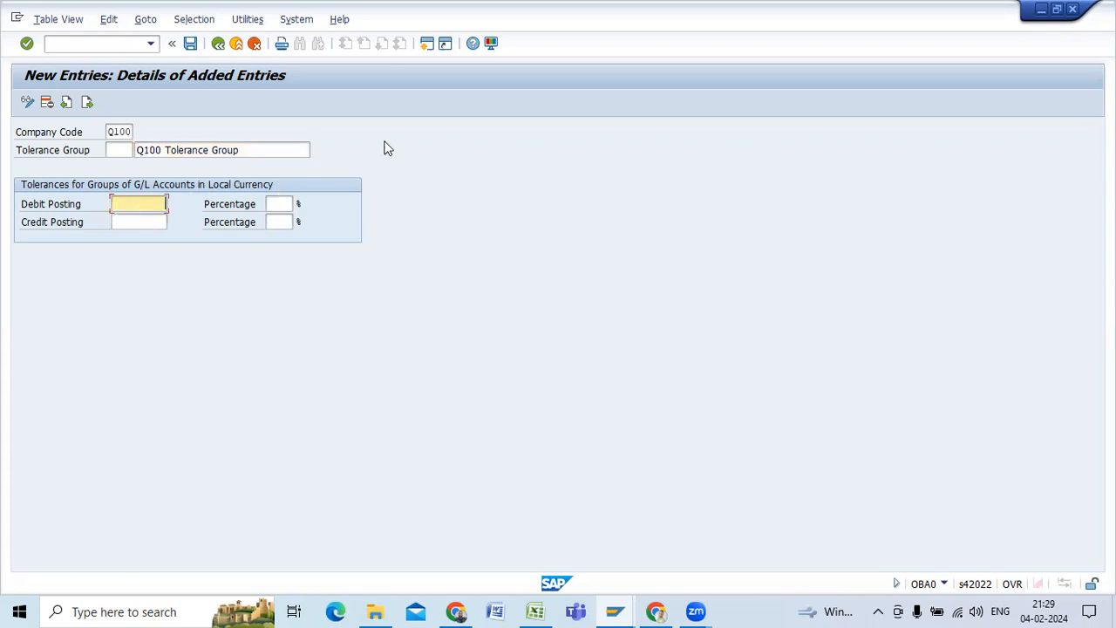
pyautogui.click(471, 43)
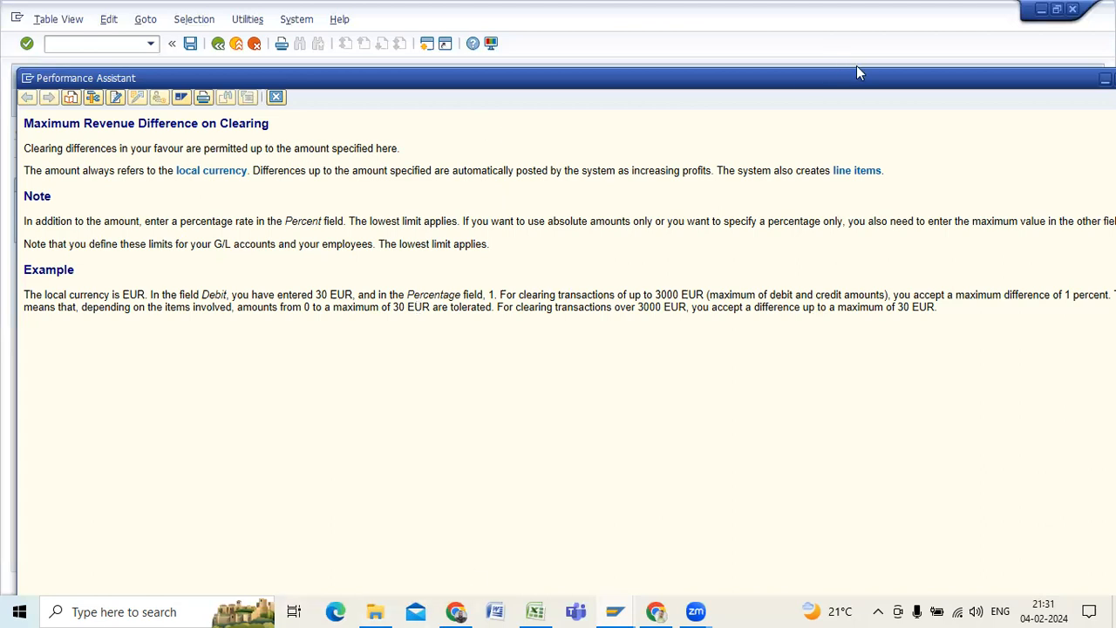
pyautogui.moveTo(869, 78); pyautogui.dragTo(780, 82)
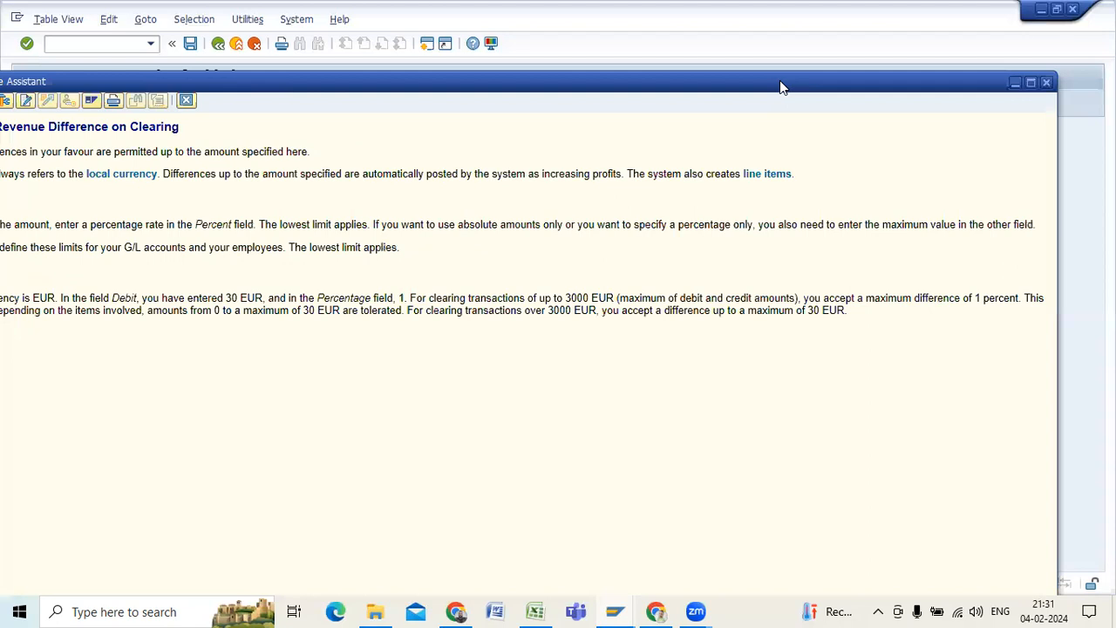
pyautogui.click(1046, 82)
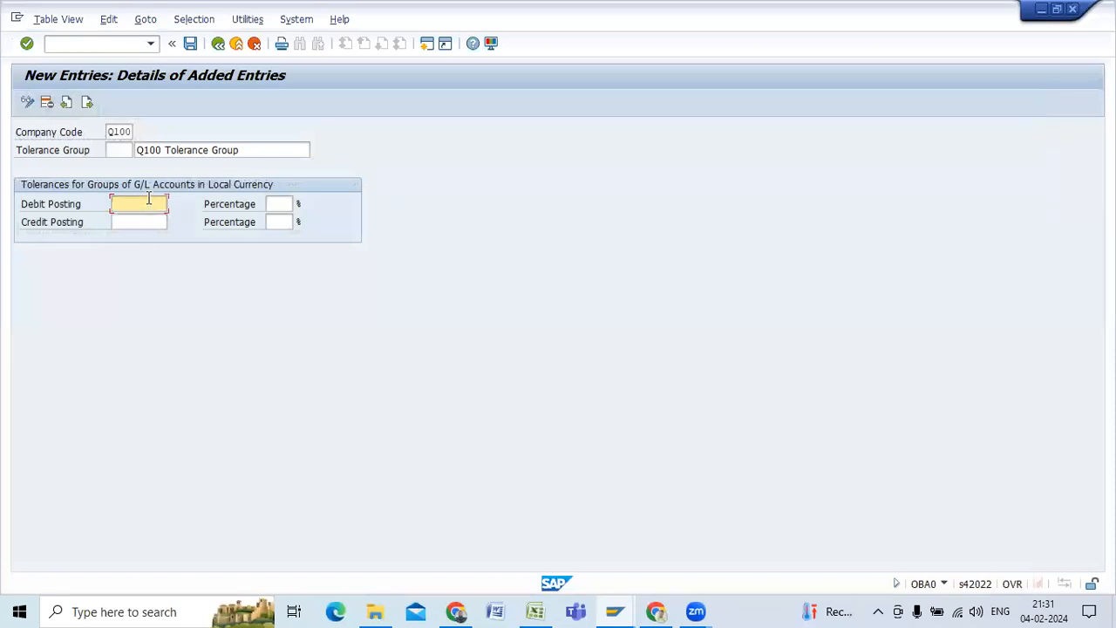
# - Save the Q100 tolerance group with blank debit and credit limits, accepting the proposed customizing request
pyautogui.click(148, 220)
pyautogui.click(148, 204)
pyautogui.click(190, 44)
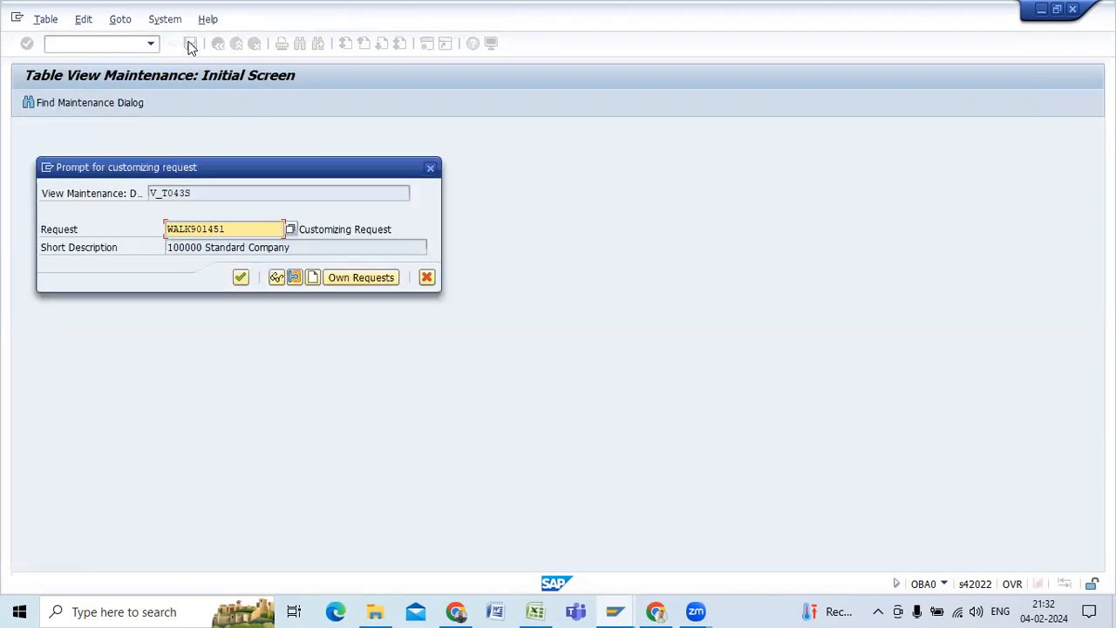
pyautogui.click(240, 279)
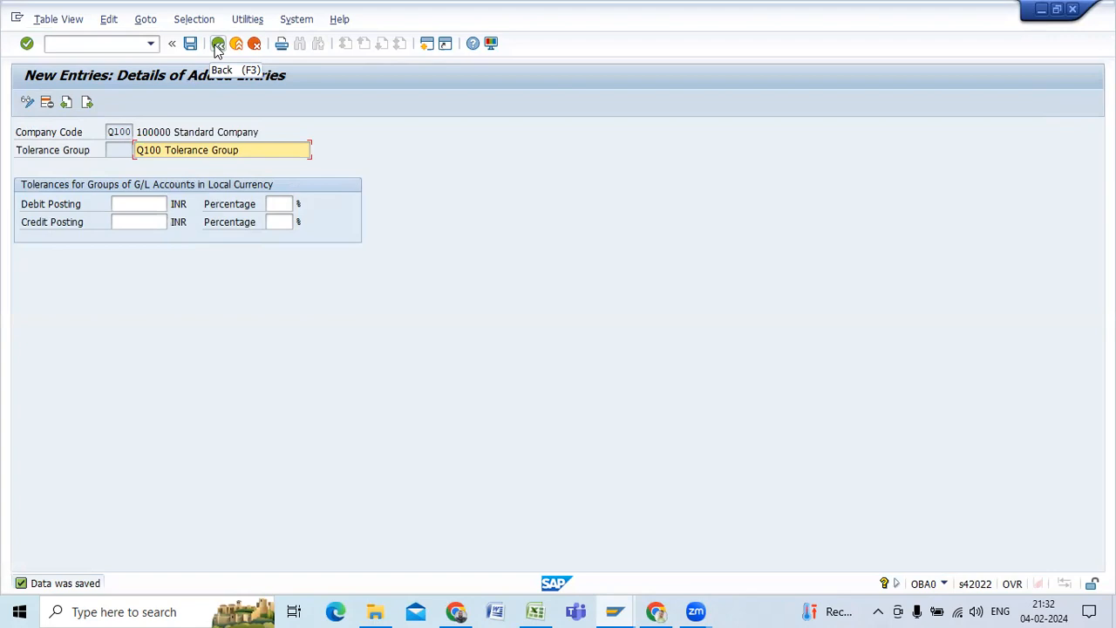
# - Try debit posting tolerance amounts of 30 and 10 INR, clearing the field after each one
pyautogui.click(148, 205)
pyautogui.write('30')
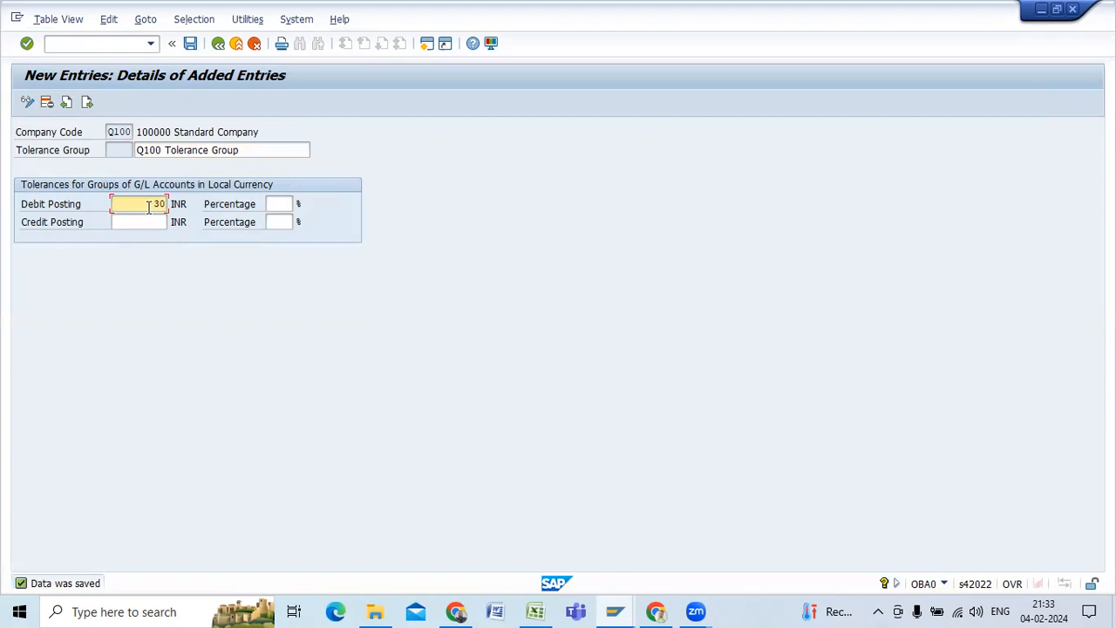
pyautogui.press('BackSpace')
pyautogui.press('BackSpace')
pyautogui.write('10')
pyautogui.press('BackSpace')
pyautogui.press('BackSpace')
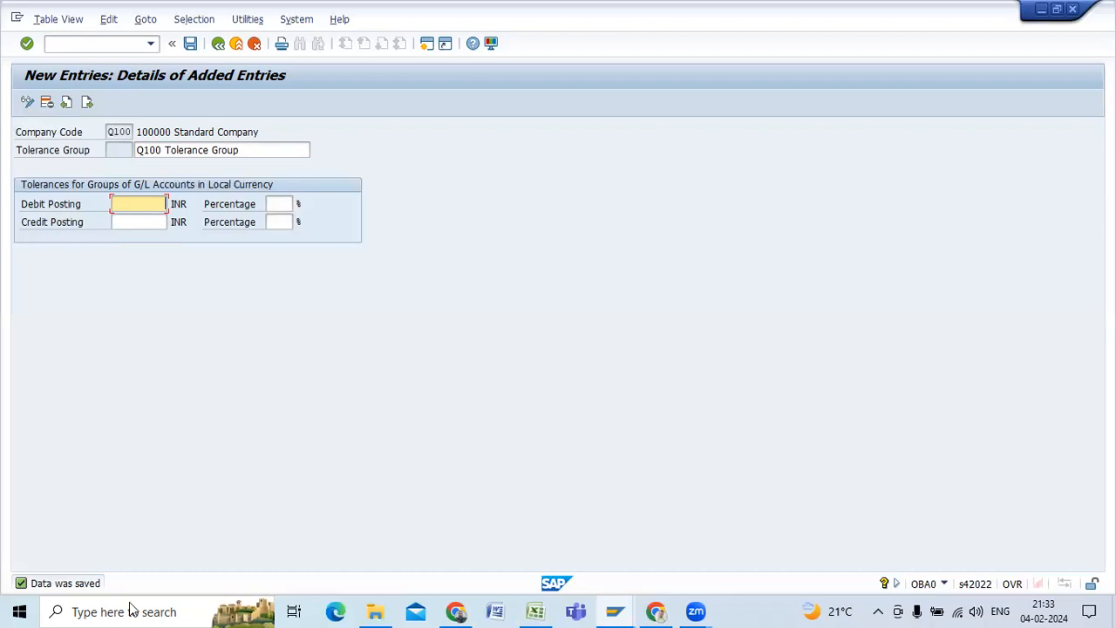
# - Save the Q100 tolerance entry again and leave the tolerance screens for SAP Easy Access
pyautogui.click(190, 44)
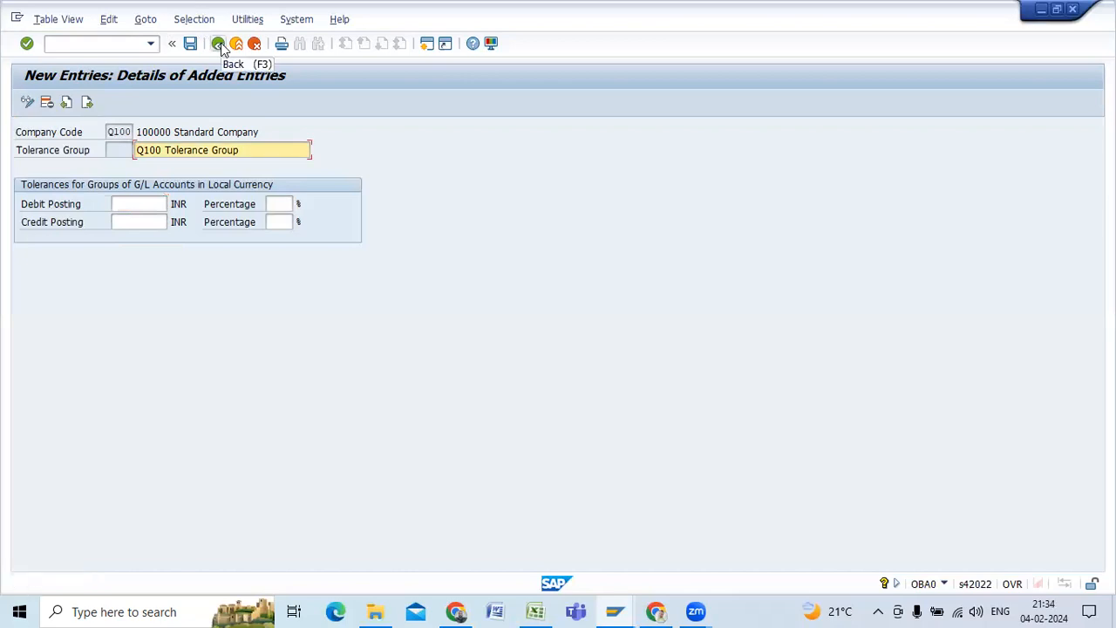
pyautogui.click(218, 44)
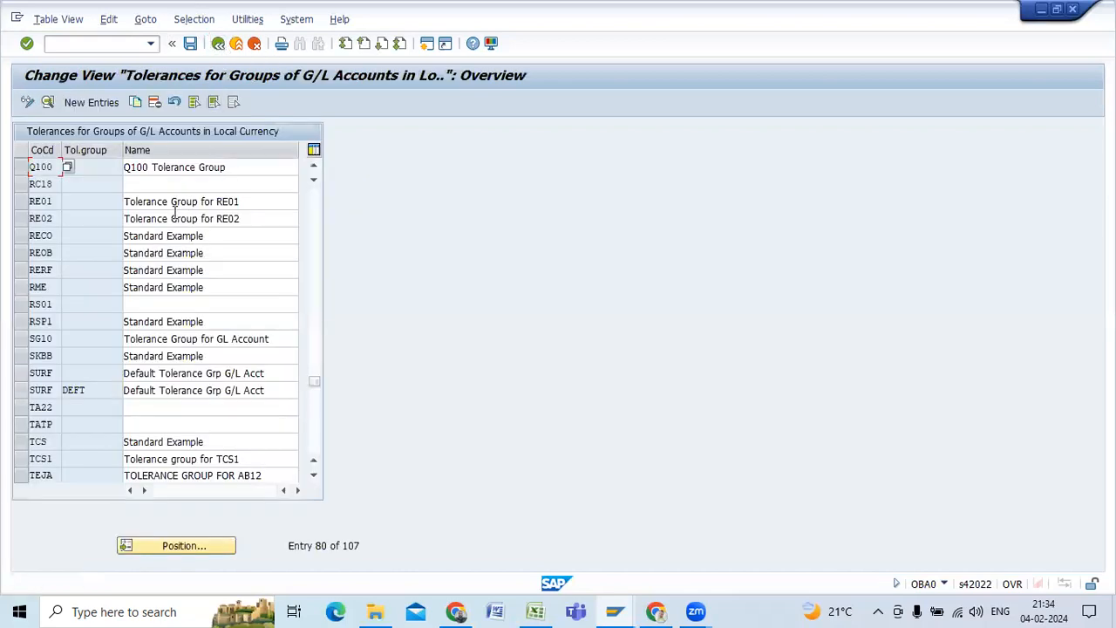
pyautogui.click(217, 46)
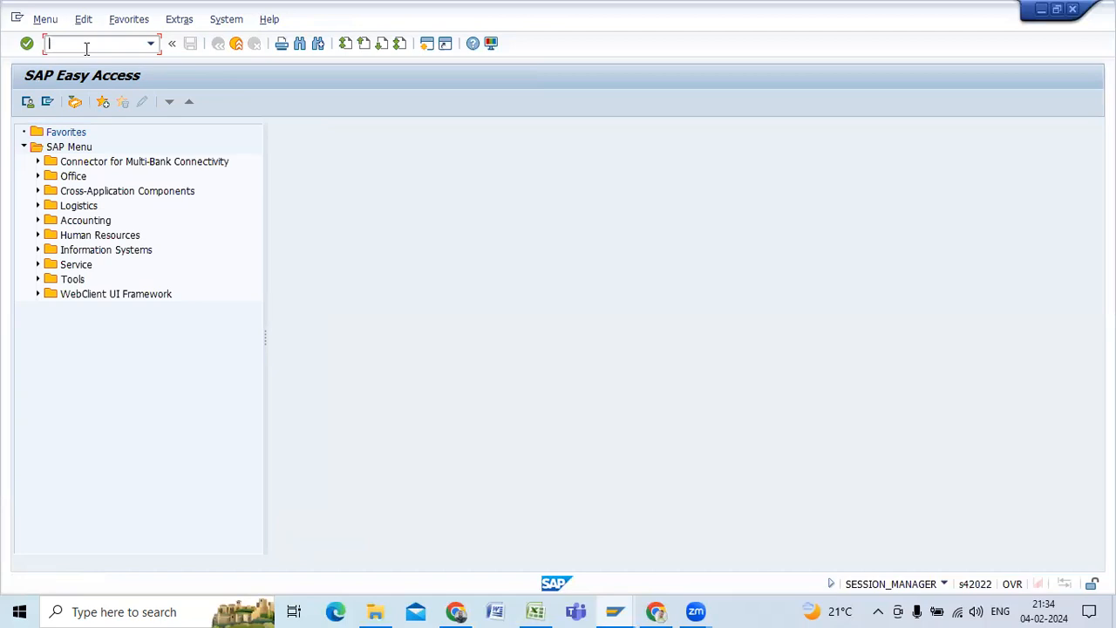
# - Open transaction OBA3 and display the customer/vendor tolerance details of group CUS1 in company code 0001
pyautogui.write('oba3')
pyautogui.press('Return')
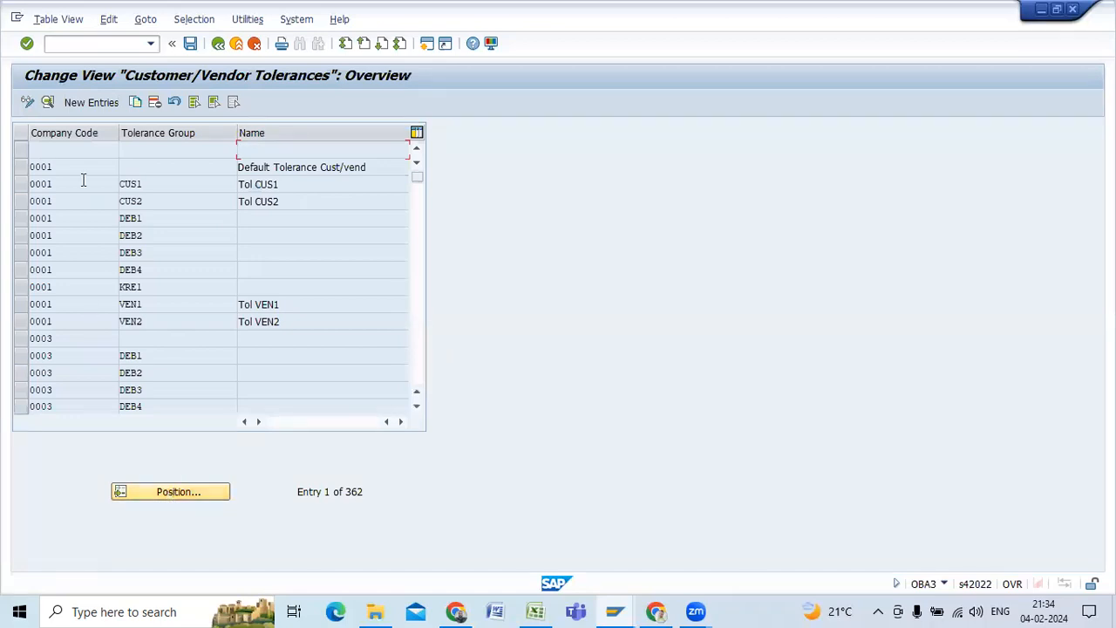
pyautogui.click(22, 186)
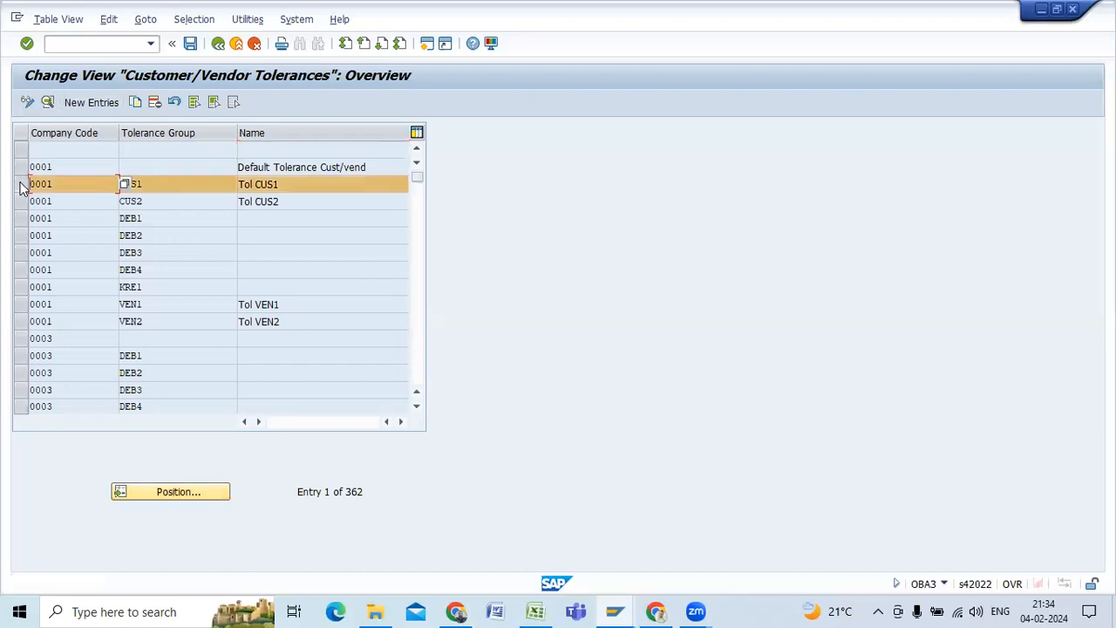
pyautogui.doubleClick(43, 185)
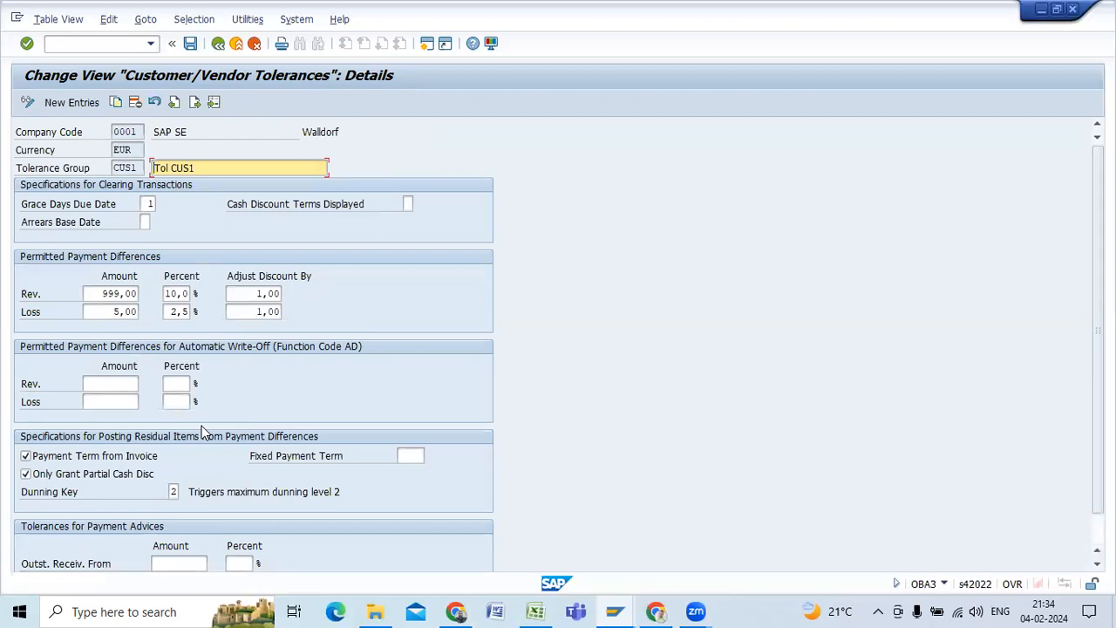
# - Start a new customer/vendor tolerance entry for company code Q100 named "Q100 CUSTOMER & VENDOR TOL.GRP", leaving the tolerance group blank
pyautogui.click(218, 48)
pyautogui.click(78, 102)
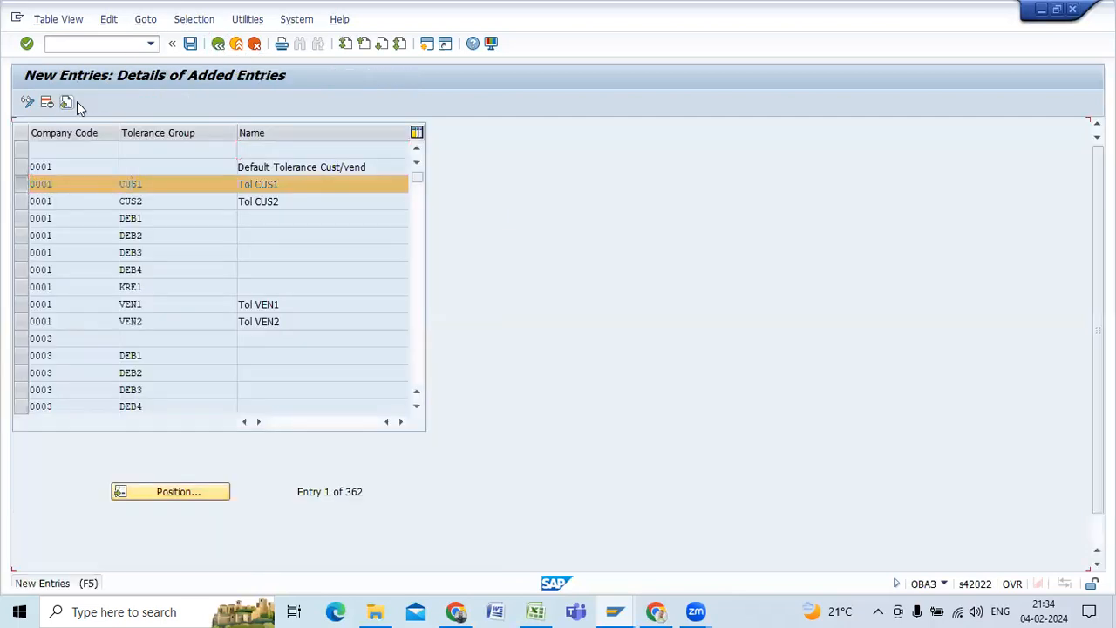
pyautogui.click(133, 130)
pyautogui.write('q1')
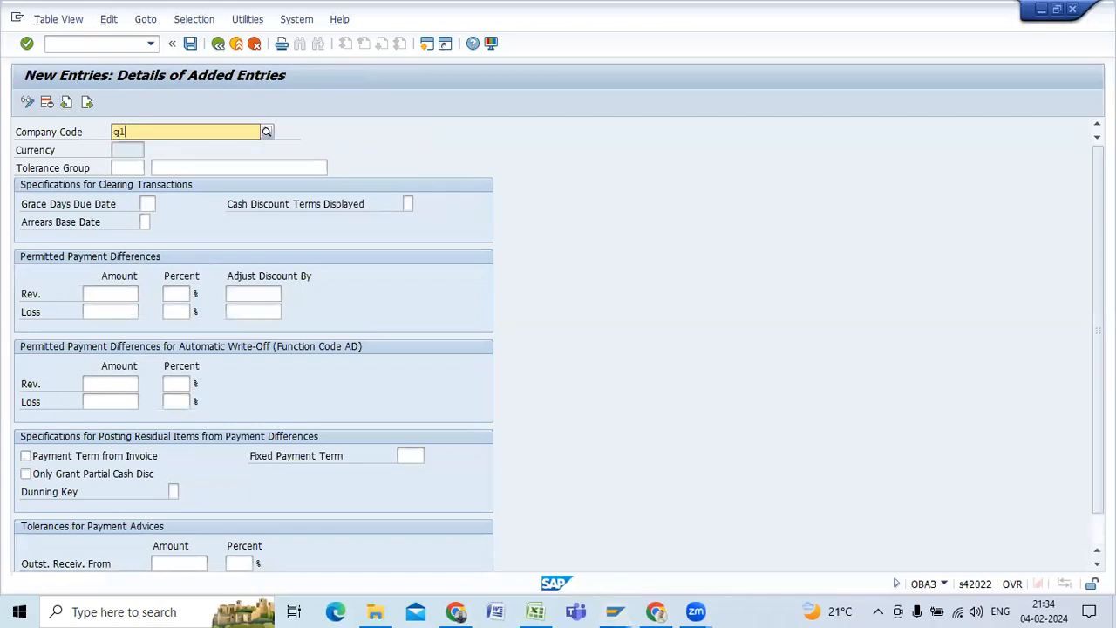
pyautogui.write('00')
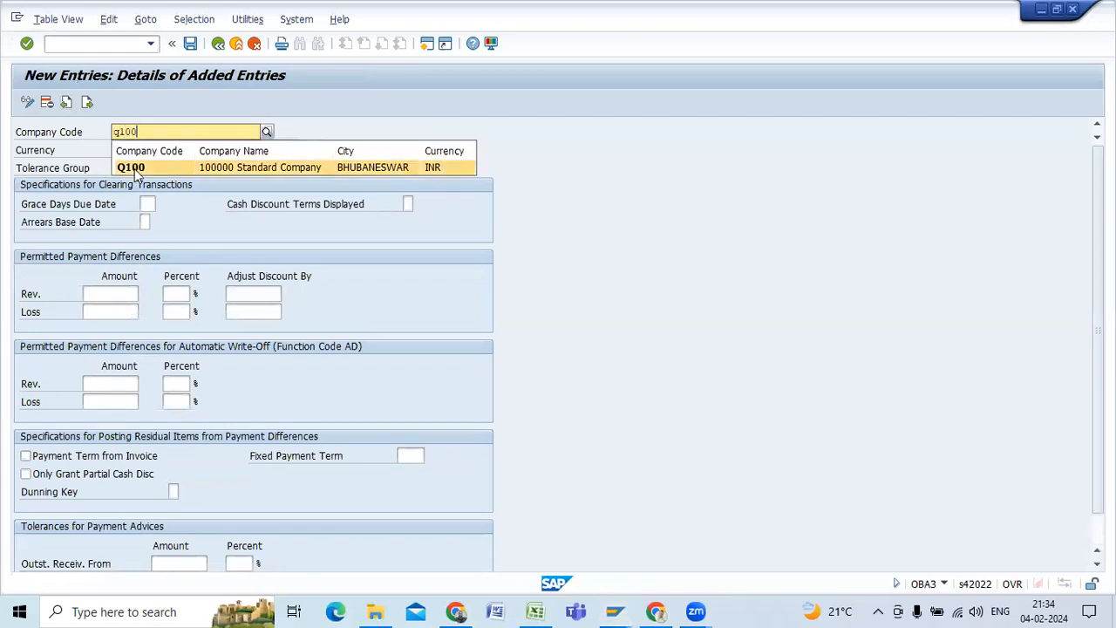
pyautogui.click(142, 165)
pyautogui.click(186, 168)
pyautogui.click(185, 168)
pyautogui.click(194, 167)
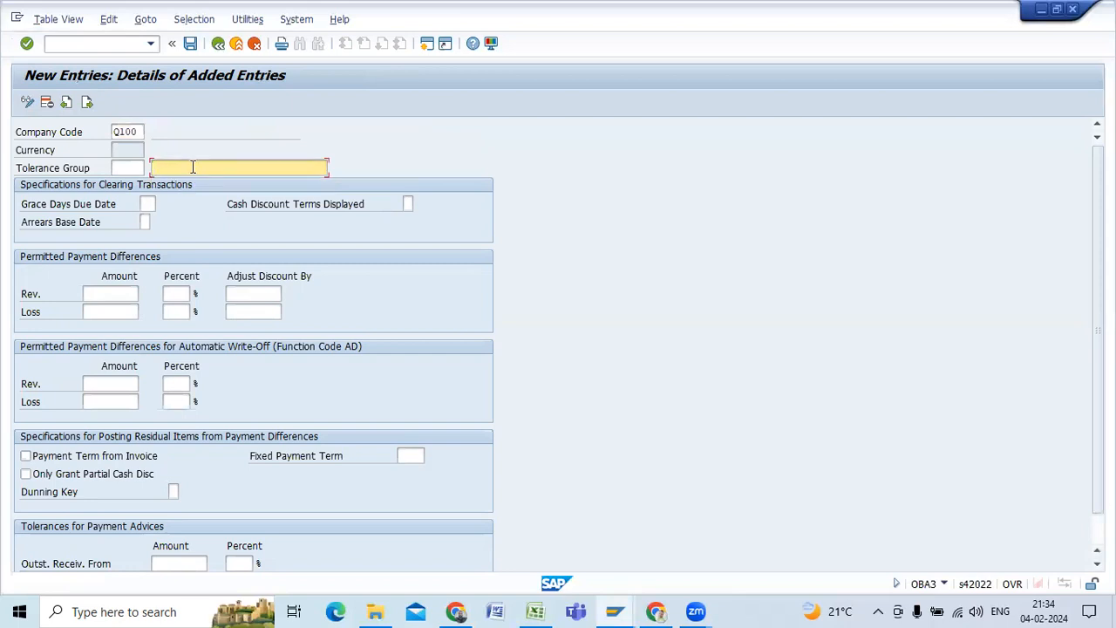
pyautogui.write('Q100 CUSTOMER & VENDOR TOL')
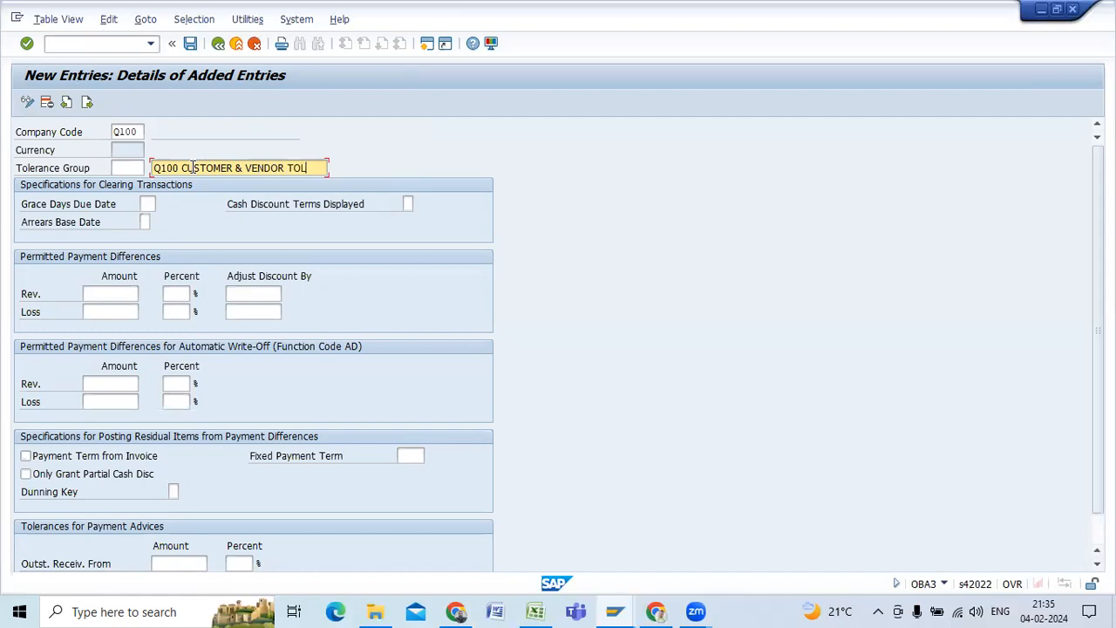
pyautogui.write('.GRP')
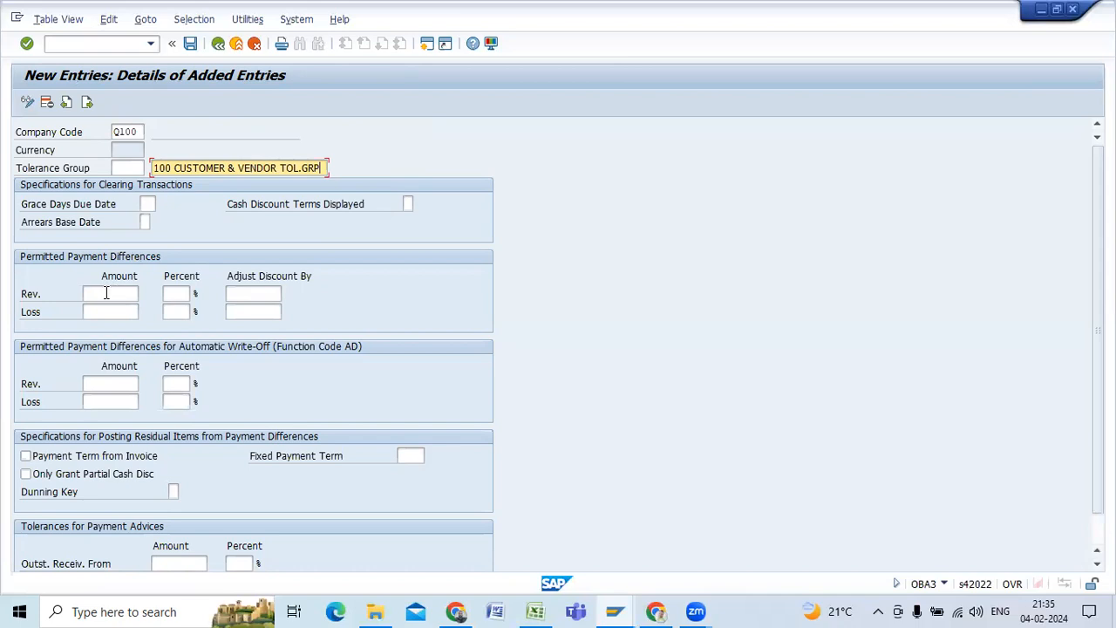
# - Try permitted payment differences of 100 and 10 % for revenue and an amount of 5 for loss
pyautogui.click(106, 293)
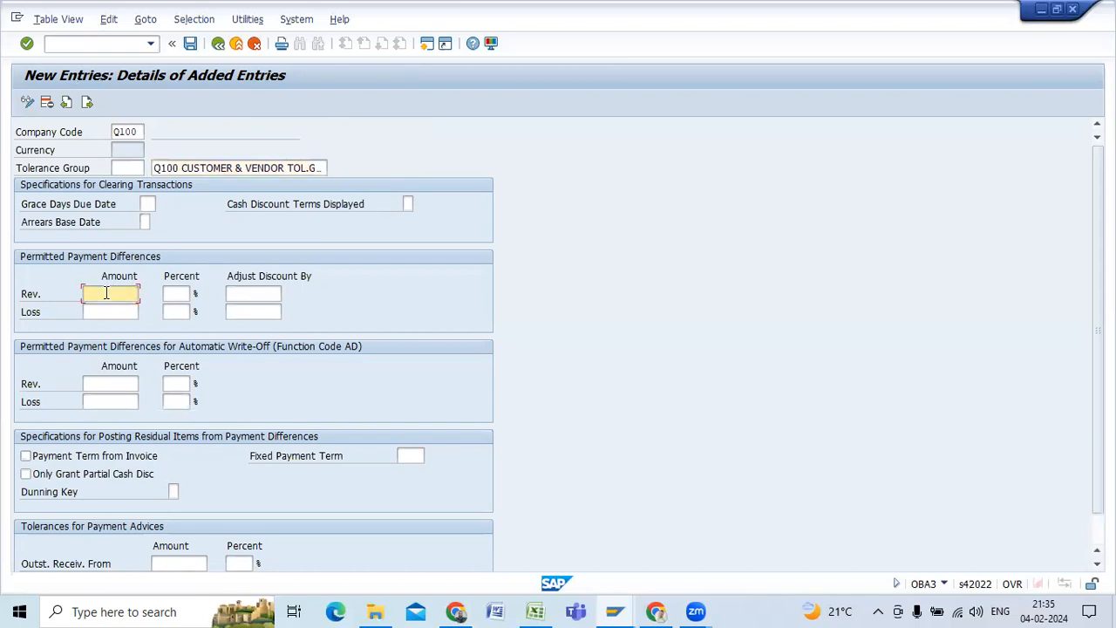
pyautogui.write('100')
pyautogui.click(117, 312)
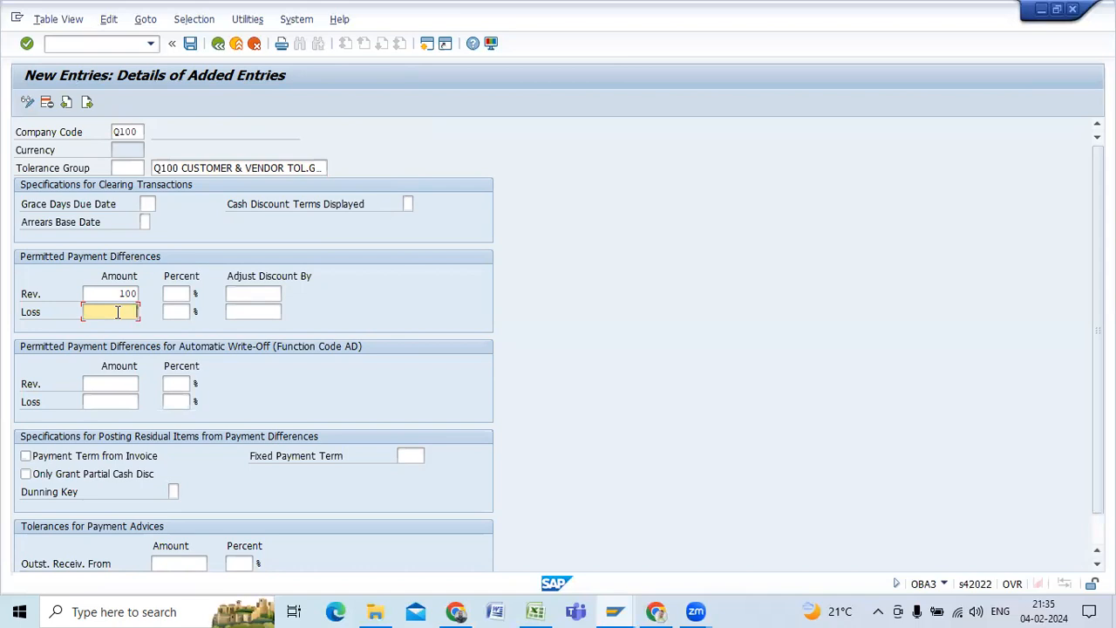
pyautogui.click(122, 294)
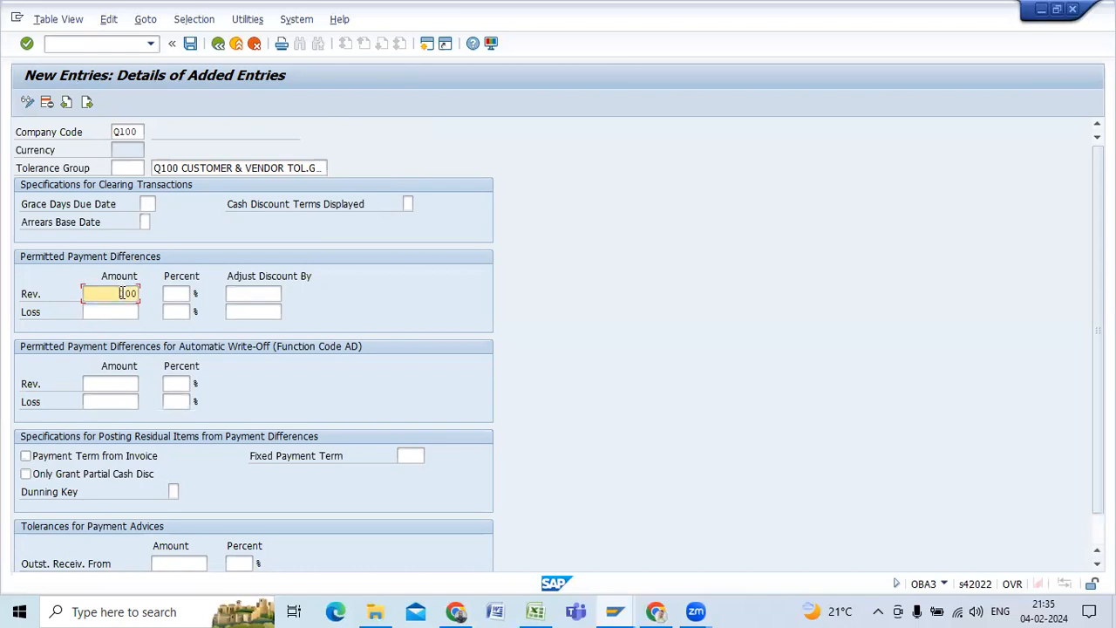
pyautogui.click(187, 293)
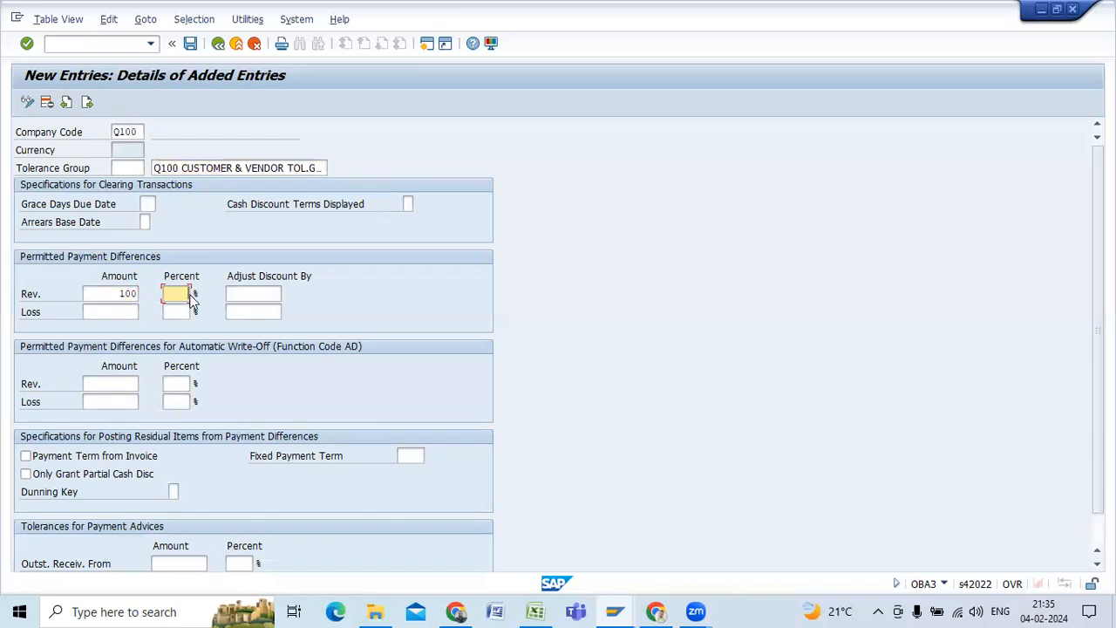
pyautogui.write('10')
pyautogui.click(129, 312)
pyautogui.write('5')
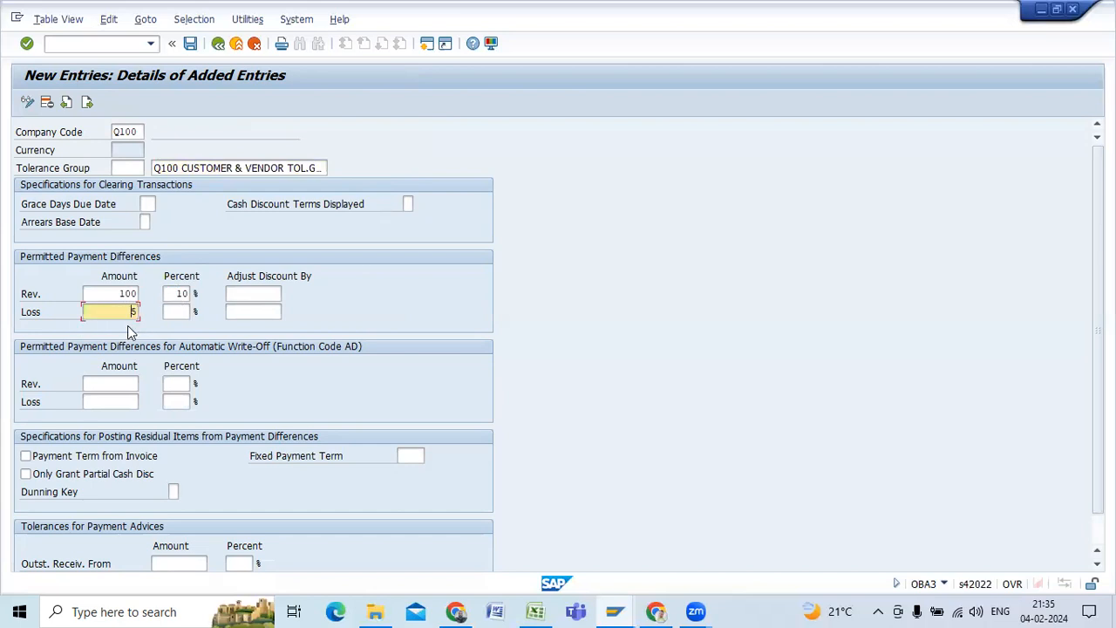
# - Try 999 as the permitted revenue difference amount, leaving the loss percentage blank
pyautogui.click(124, 296)
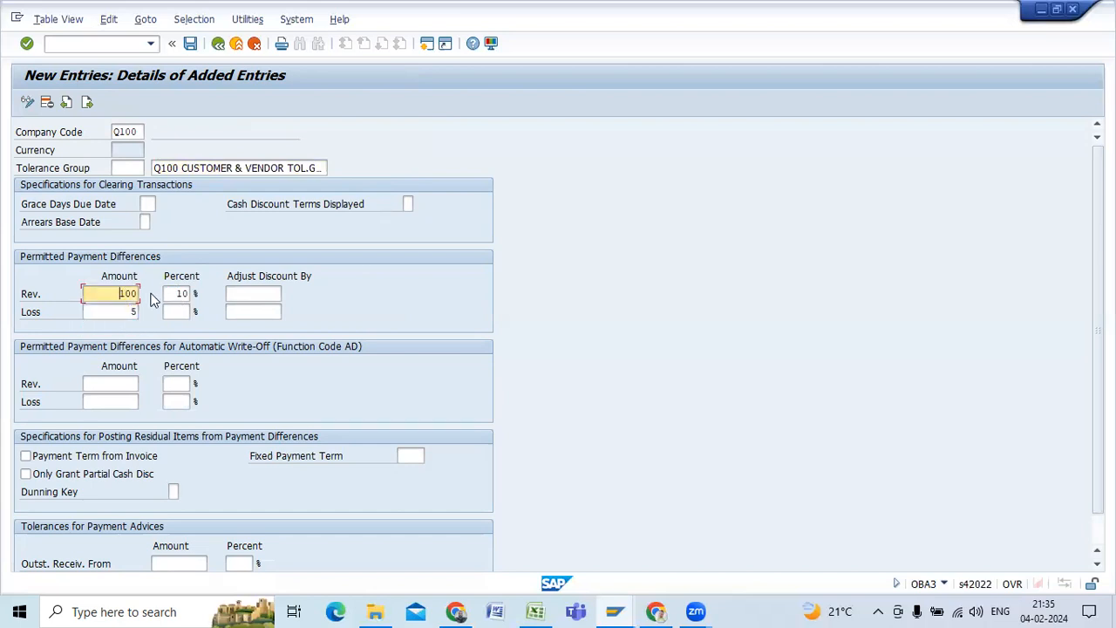
pyautogui.press('Delete')
pyautogui.press('Delete')
pyautogui.press('Delete')
pyautogui.click(114, 309)
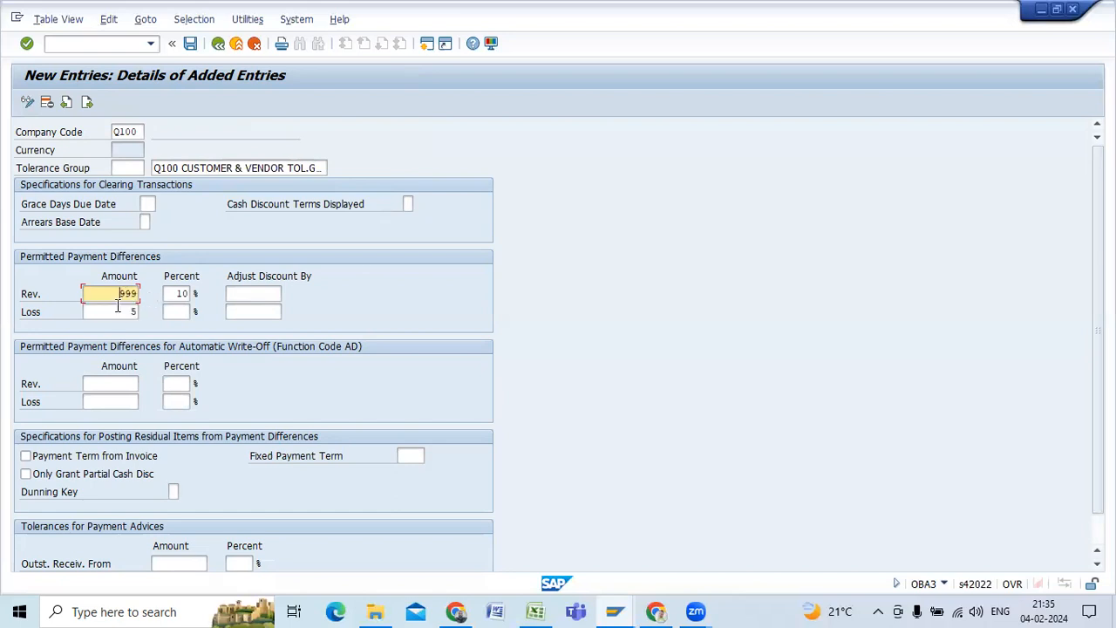
pyautogui.click(175, 312)
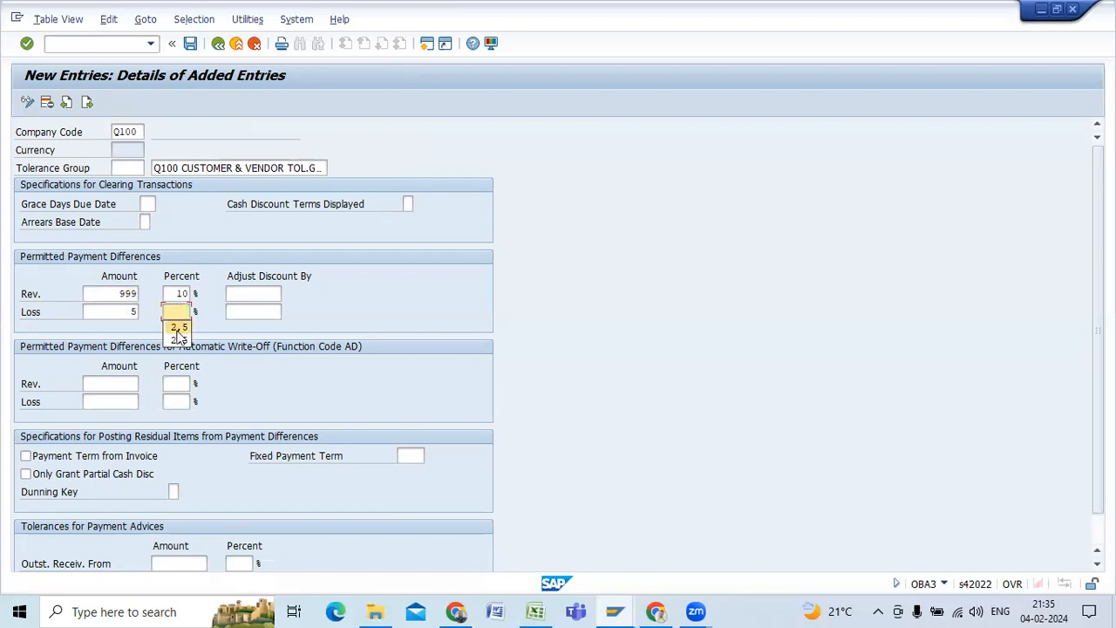
pyautogui.click(178, 311)
pyautogui.click(178, 293)
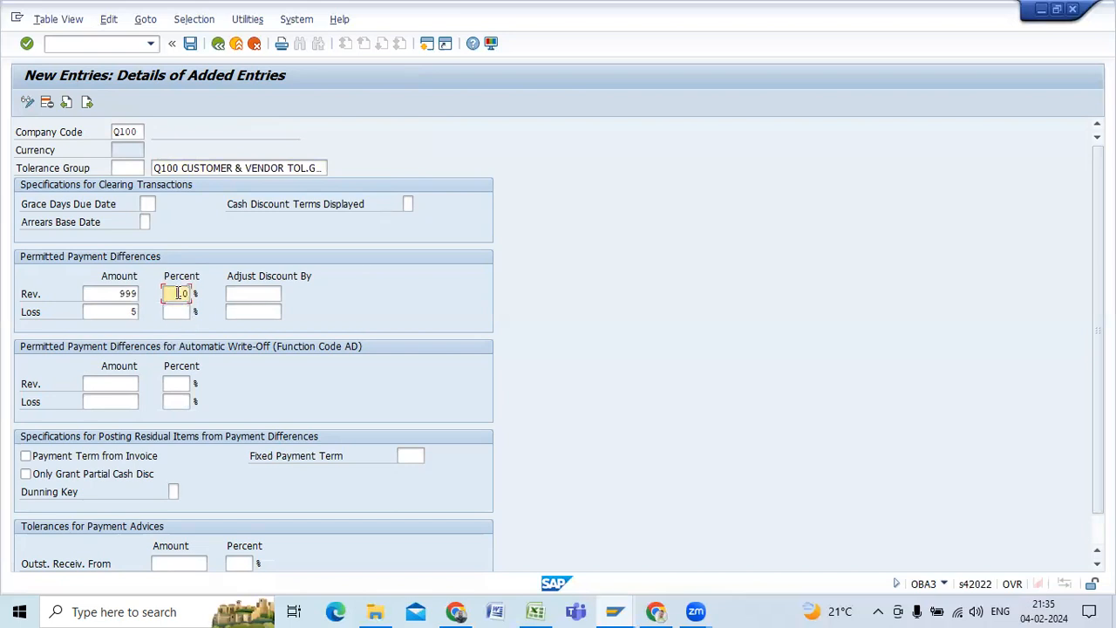
# - Clear the revenue percentage and amount under the permitted payment differences
pyautogui.click(184, 305)
pyautogui.press('BackSpace')
pyautogui.press('BackSpace')
pyautogui.click(112, 293)
pyautogui.press('Delete')
pyautogui.press('Delete')
pyautogui.press('Delete')
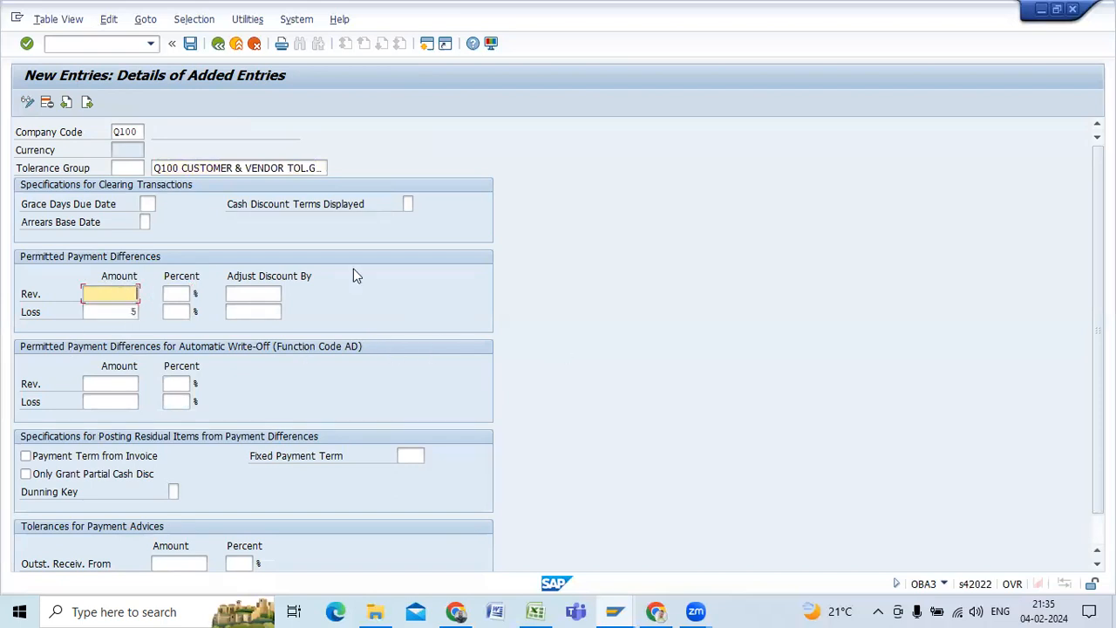
# - Restart transaction OBA3, discarding the unsaved new tolerance entry
pyautogui.click(126, 45)
pyautogui.write('/')
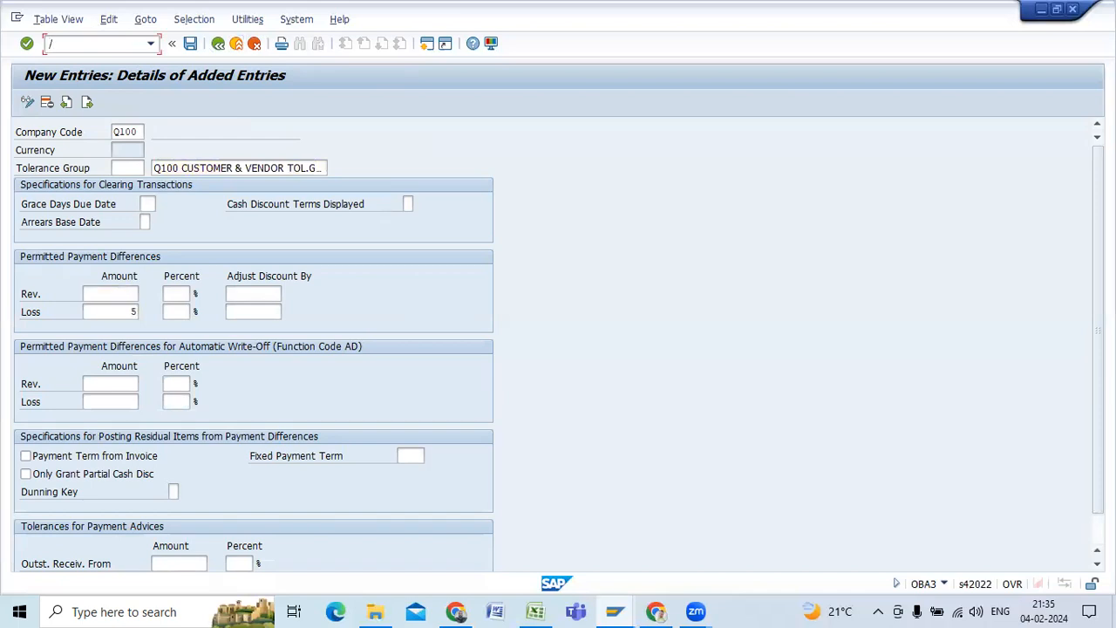
pyautogui.write('NOBA3')
pyautogui.press('Return')
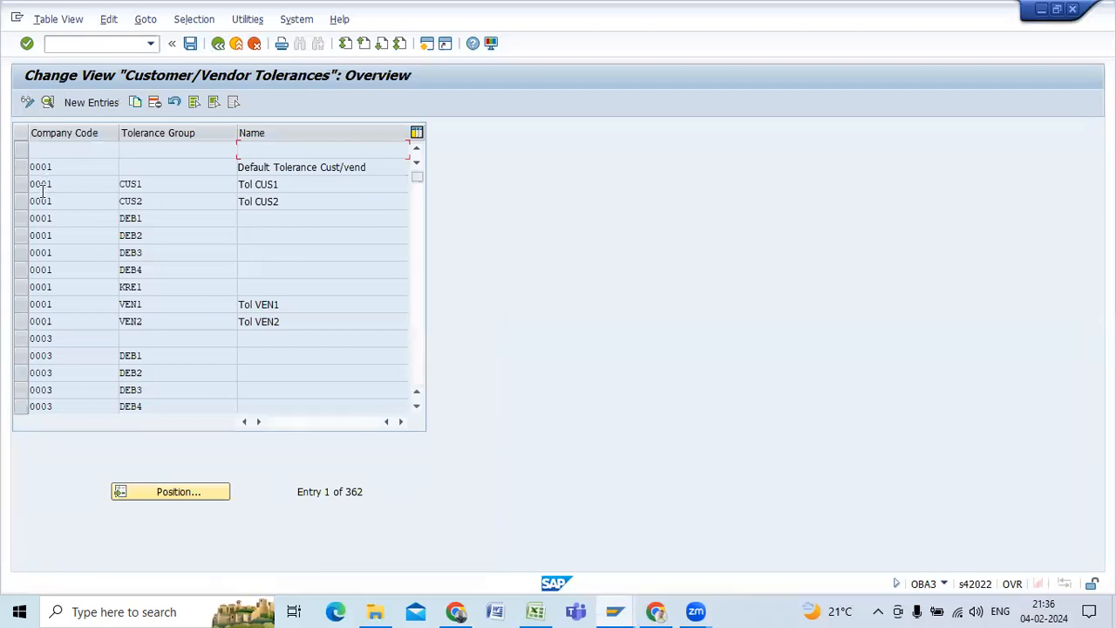
# - Review the tolerance details of group CUS1 in company code 0001 and return to the overview
pyautogui.click(35, 186)
pyautogui.doubleClick(35, 186)
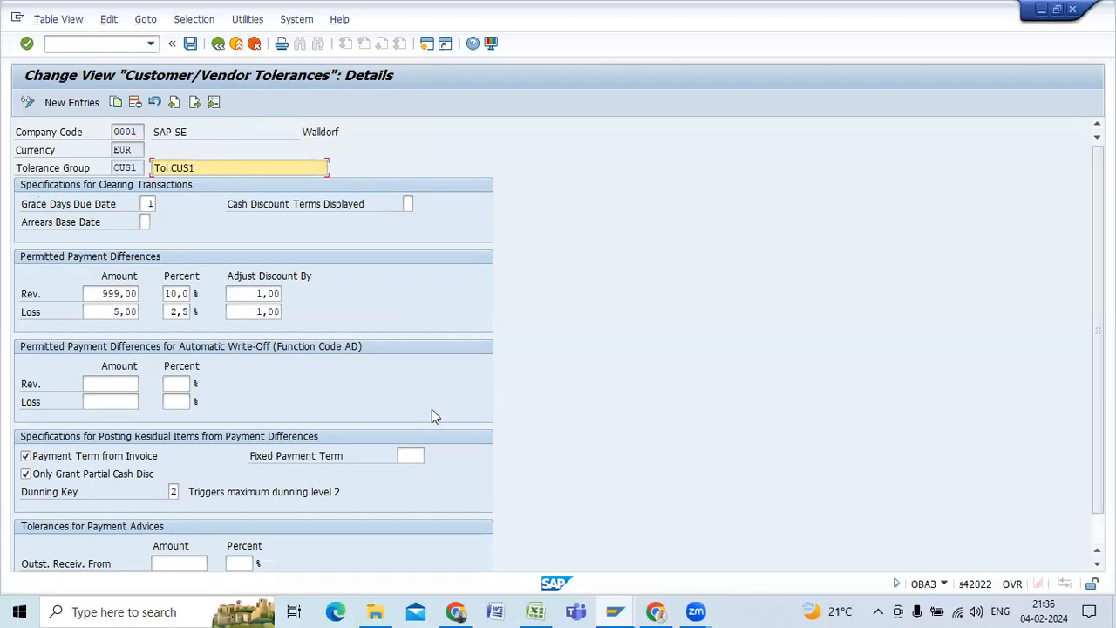
pyautogui.scroll(-1, 353, 342)
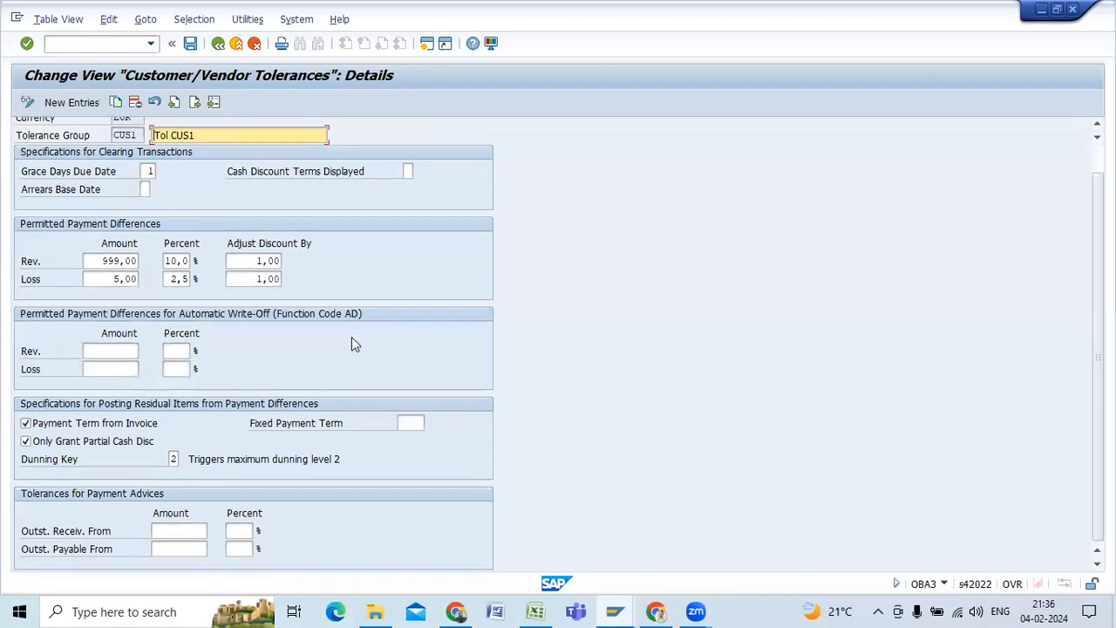
pyautogui.scroll(1, 351, 344)
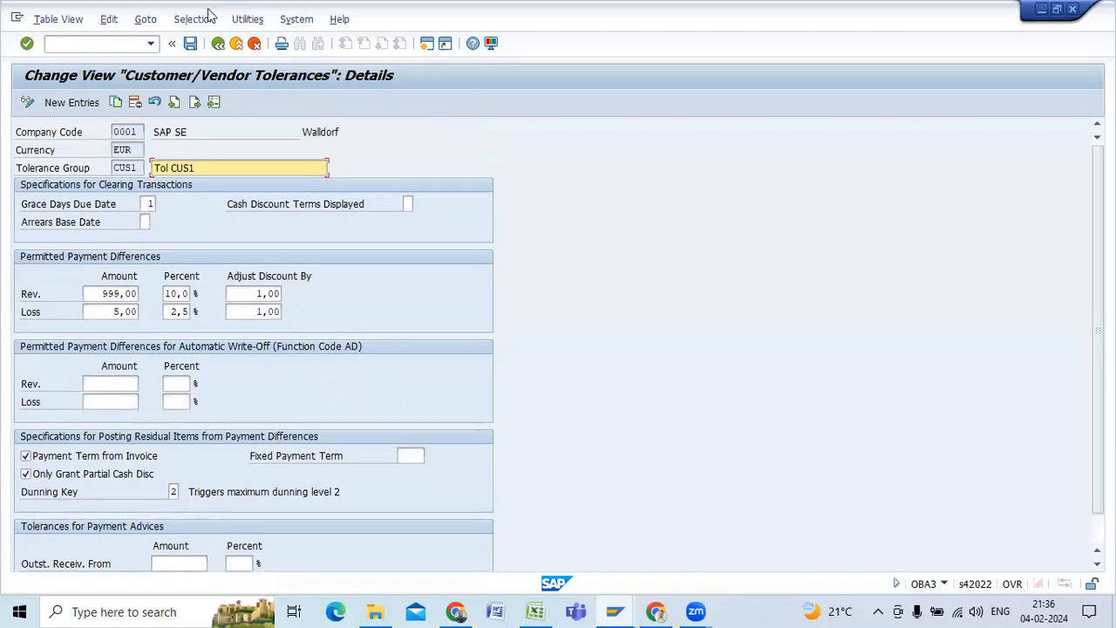
pyautogui.click(218, 43)
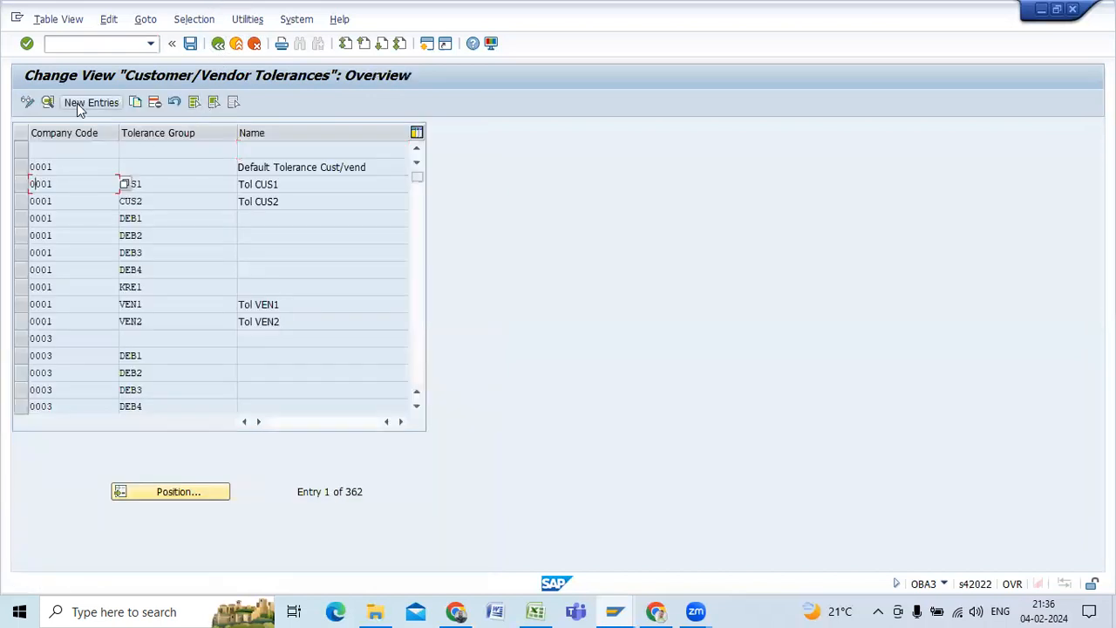
# - Copy the Default Tolerance Cust/vend entry of company code 0001, setting Q100 as the target company code
pyautogui.click(20, 166)
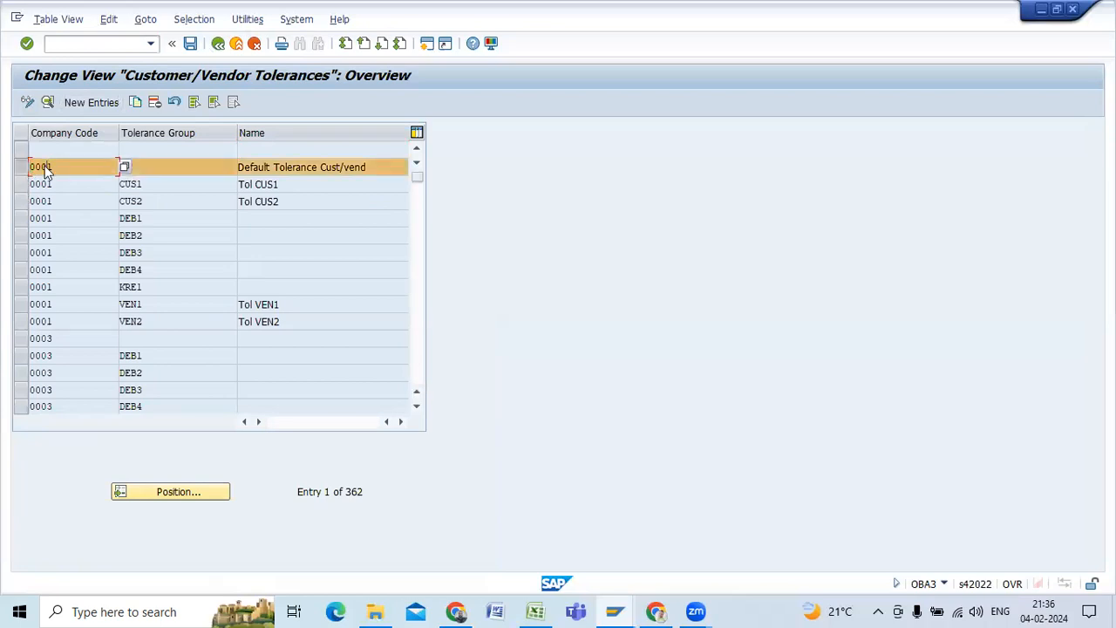
pyautogui.doubleClick(45, 169)
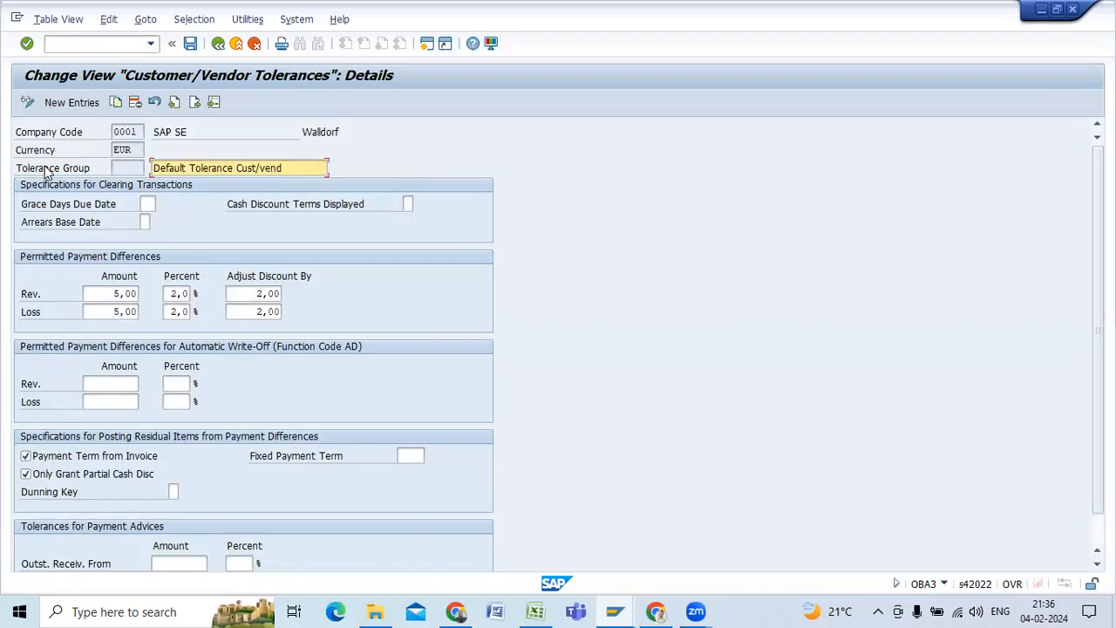
pyautogui.click(115, 101)
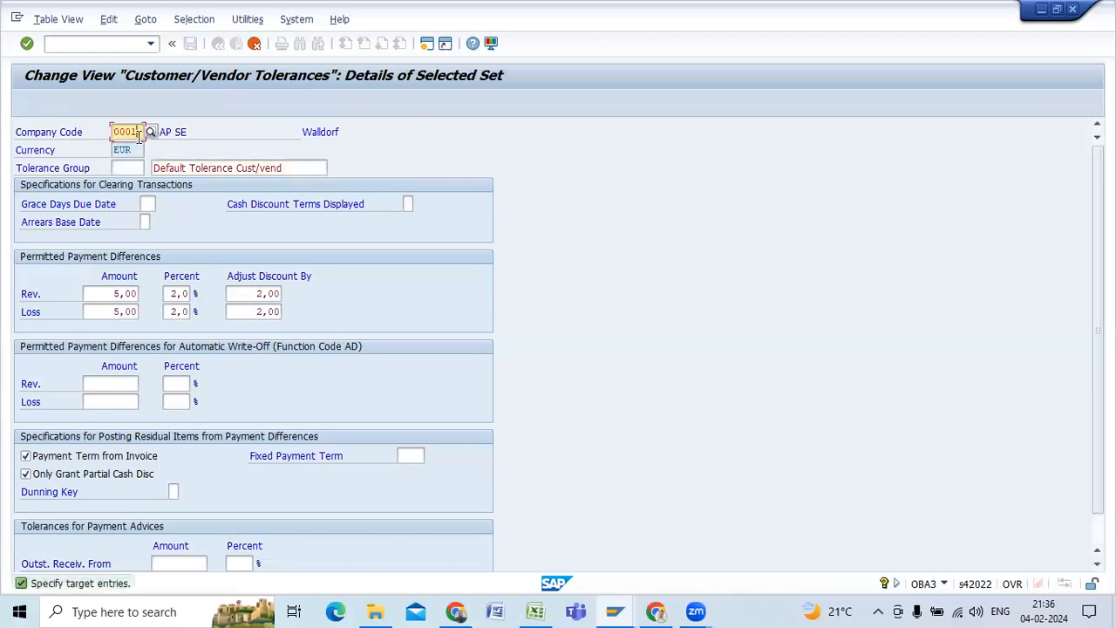
pyautogui.press('BackSpace')
pyautogui.press('BackSpace')
pyautogui.press('BackSpace')
pyautogui.press('BackSpace')
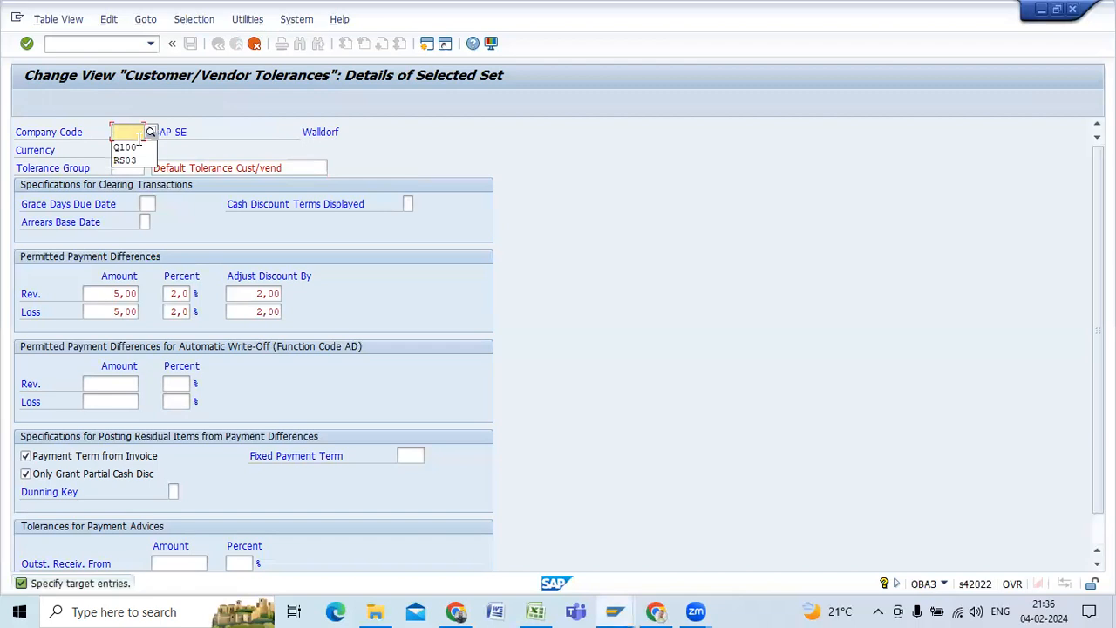
pyautogui.click(135, 148)
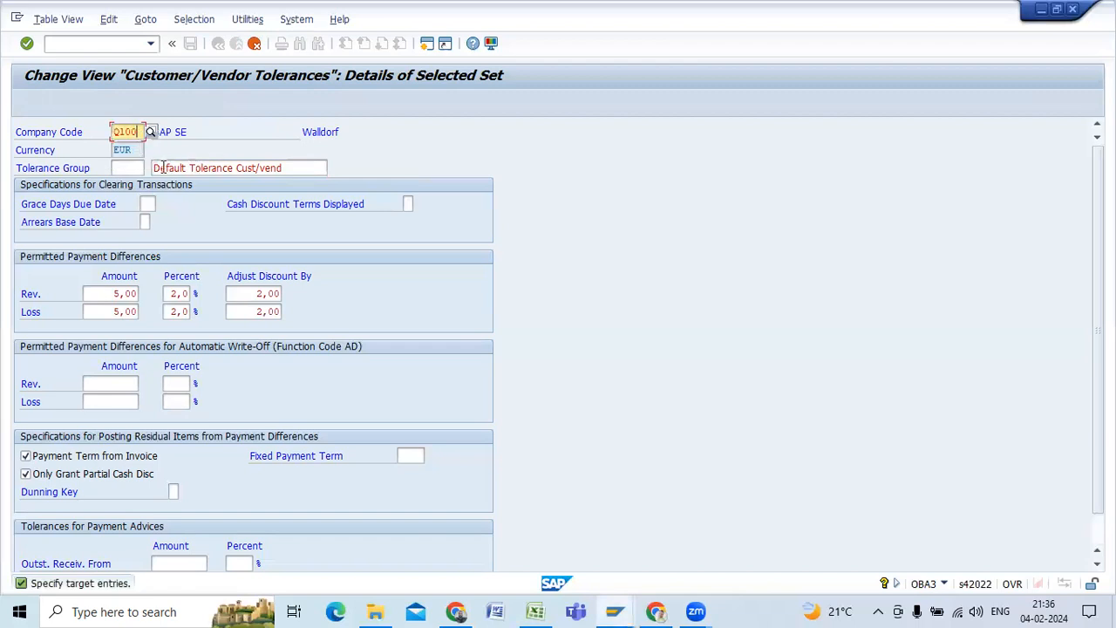
# - Rename the copied tolerance entry "Q100 Tolerance Cust/vend"
pyautogui.click(159, 168)
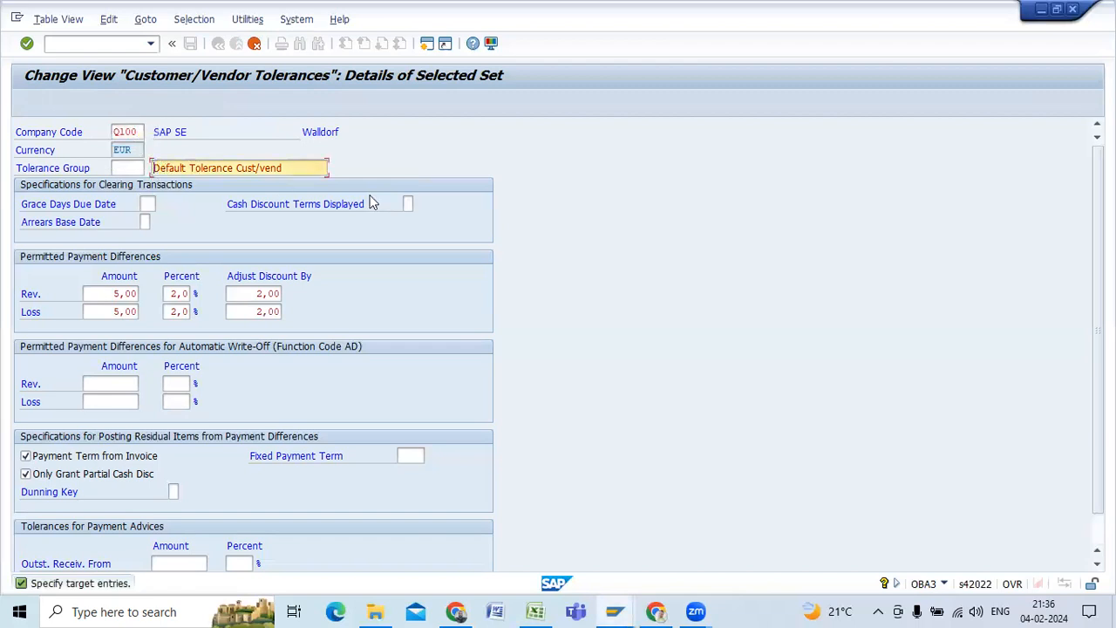
pyautogui.write('Q1')
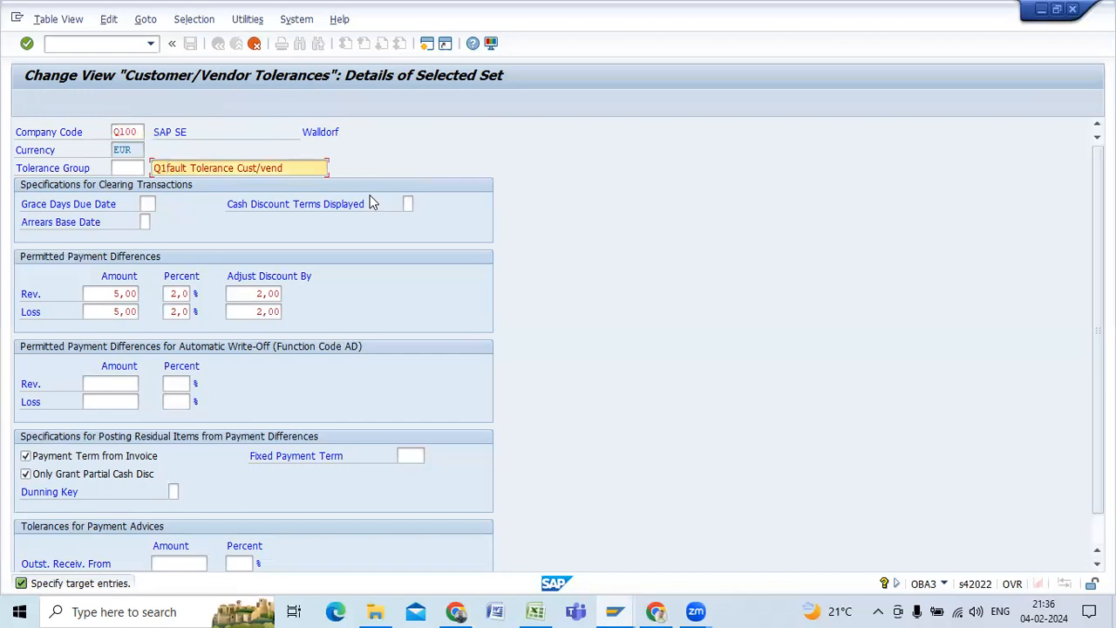
pyautogui.write('00')
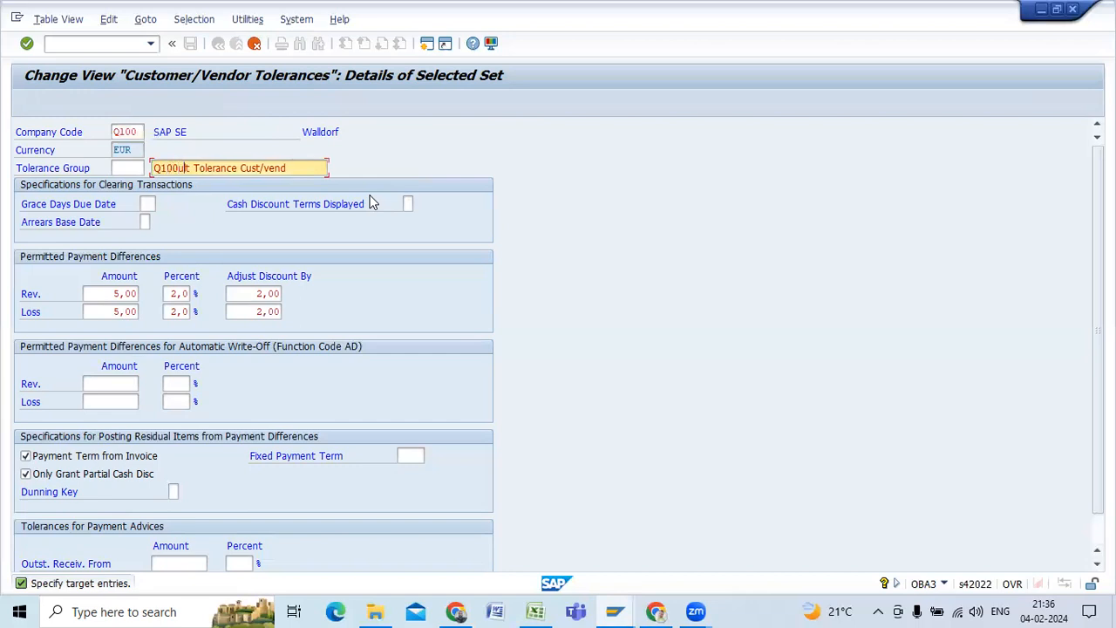
pyautogui.press('Delete')
pyautogui.press('Delete')
pyautogui.press('Delete')
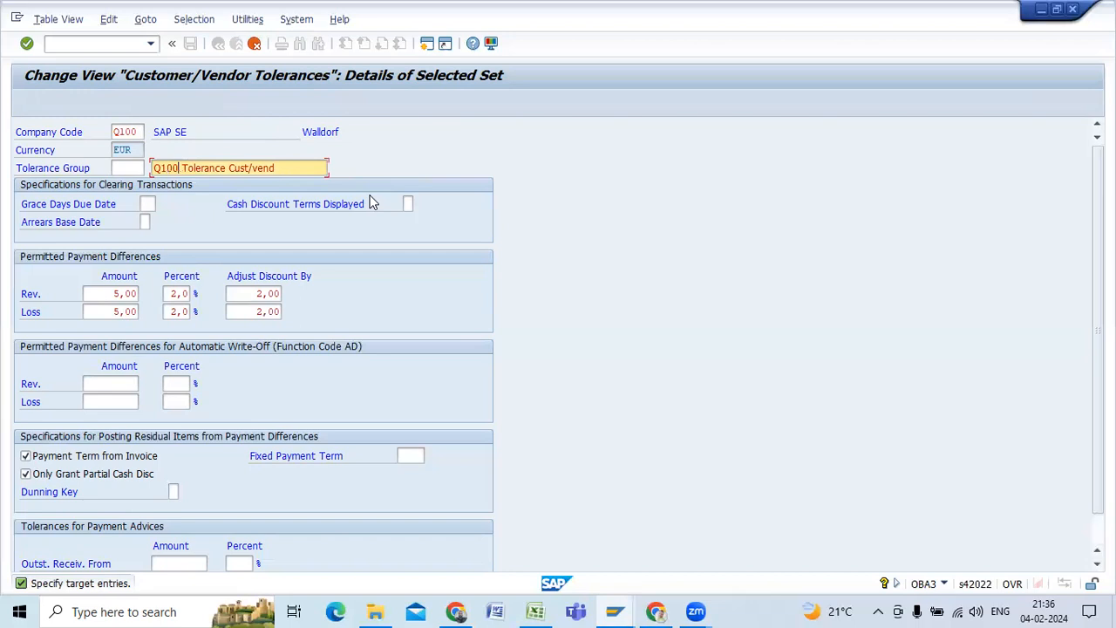
pyautogui.click(285, 167)
# - Examine the copied entry's permitted payment difference amounts, percentages and discount adjustments, plus its residual item and payment advice settings
pyautogui.click(117, 294)
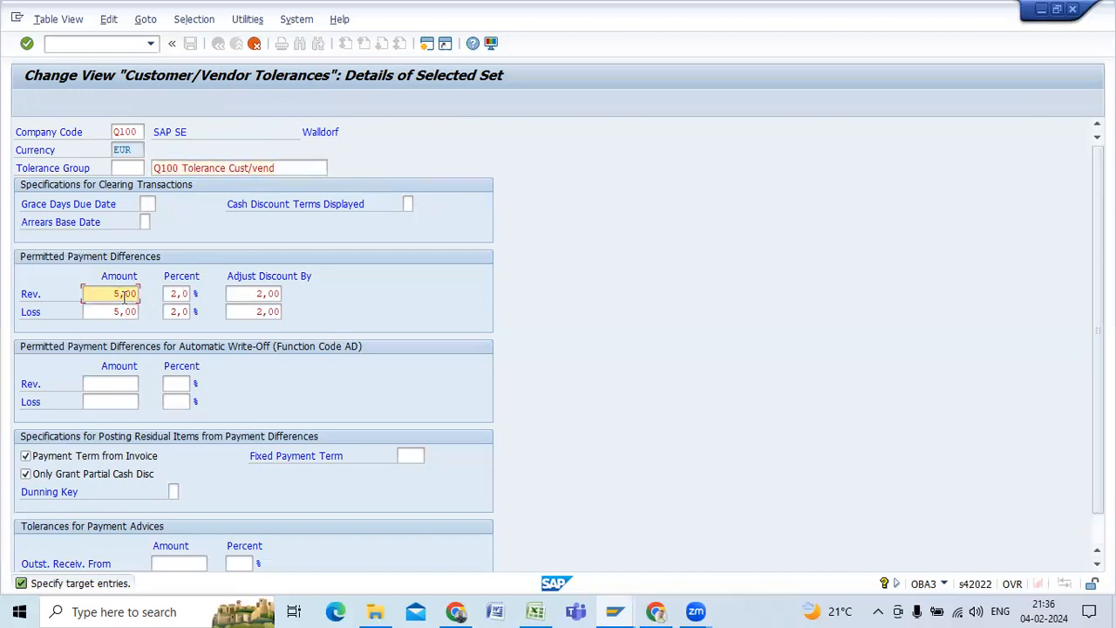
pyautogui.click(127, 311)
pyautogui.click(174, 294)
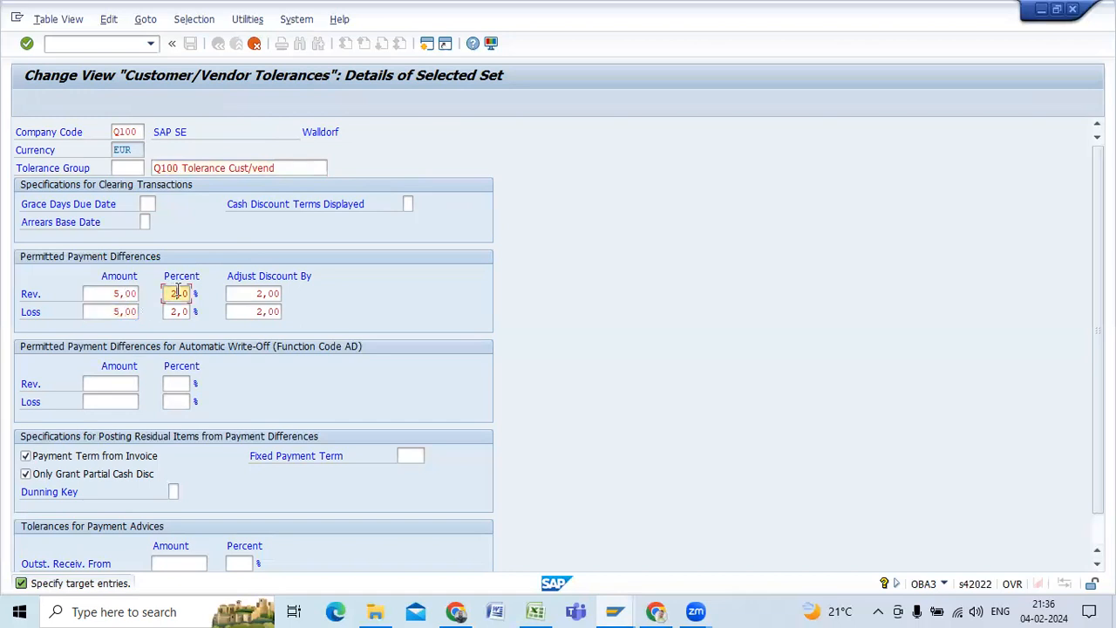
pyautogui.click(274, 294)
pyautogui.click(270, 311)
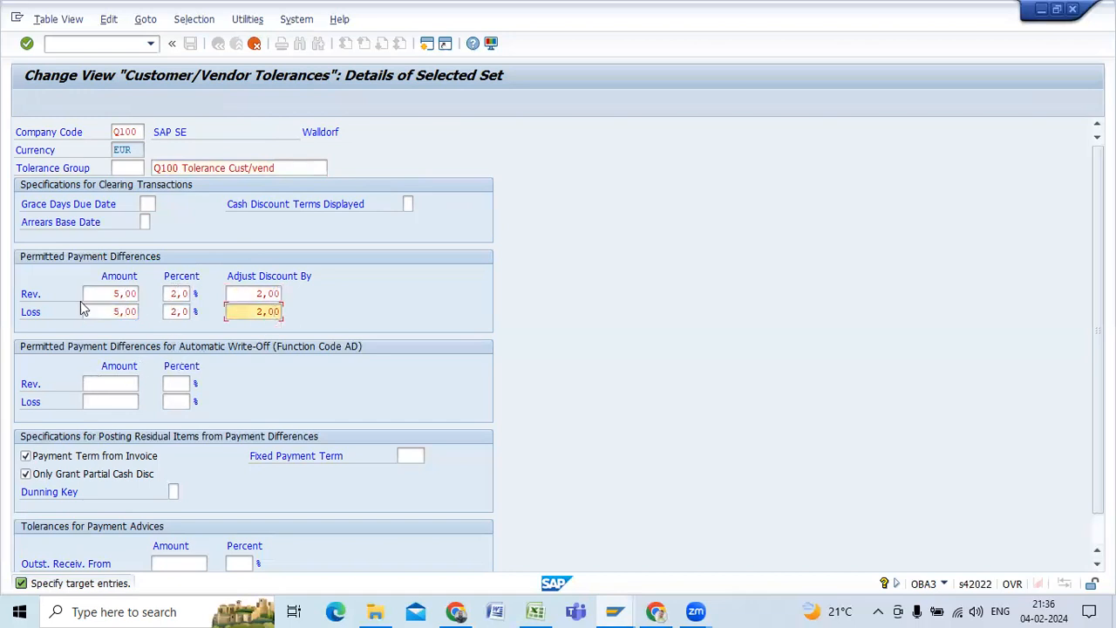
pyautogui.scroll(-2, 307, 364)
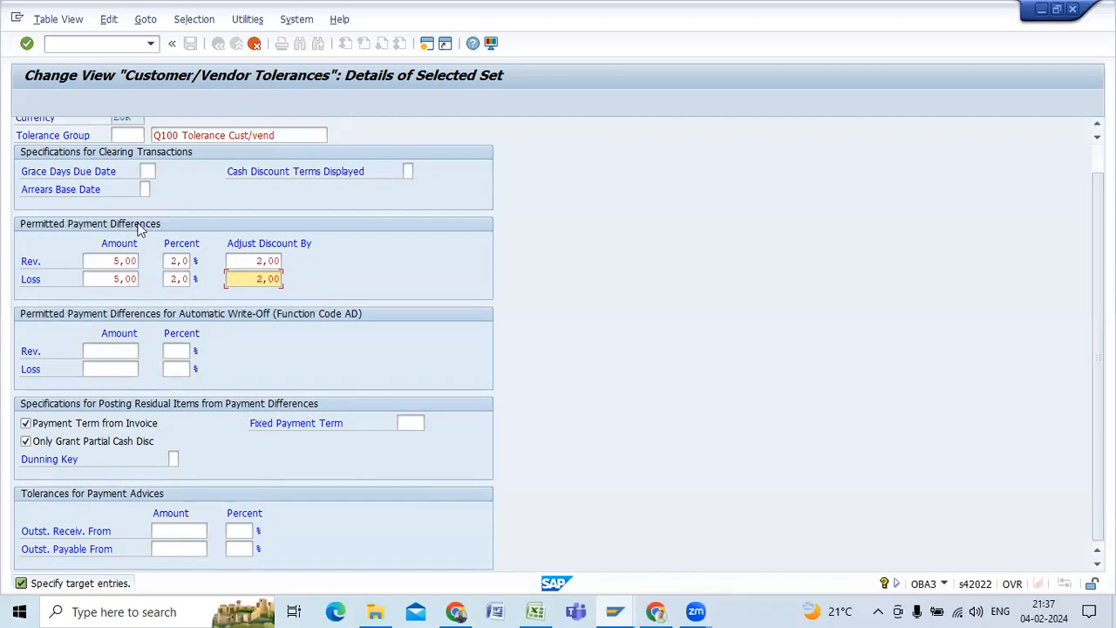
# - Review the permitted payment differences and read the field help for the revenue amount
pyautogui.scroll(1, 348, 209)
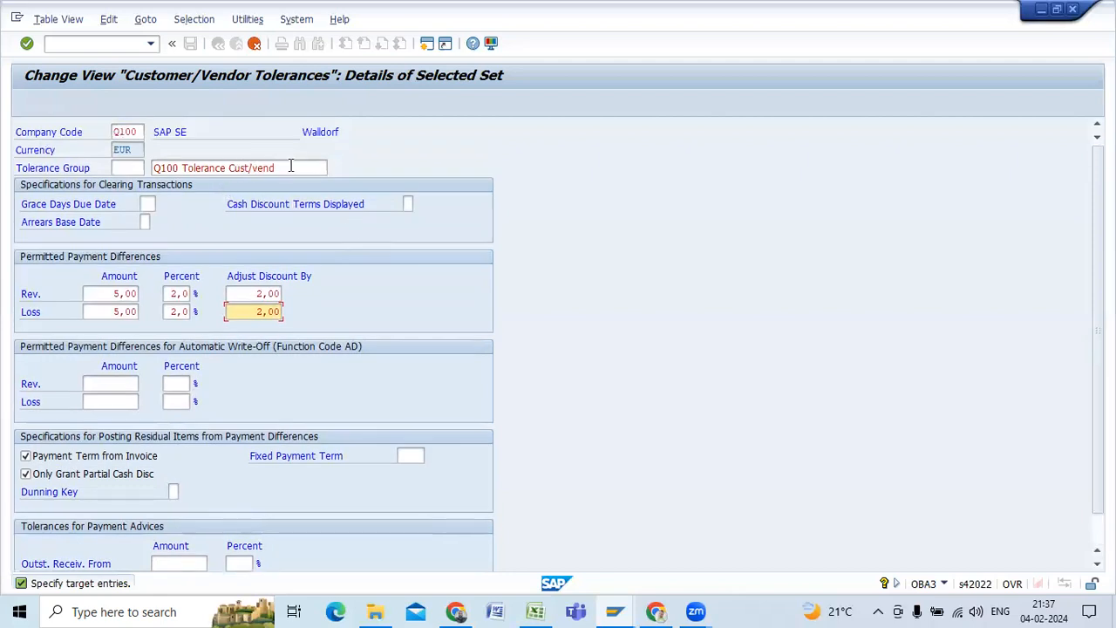
pyautogui.click(104, 294)
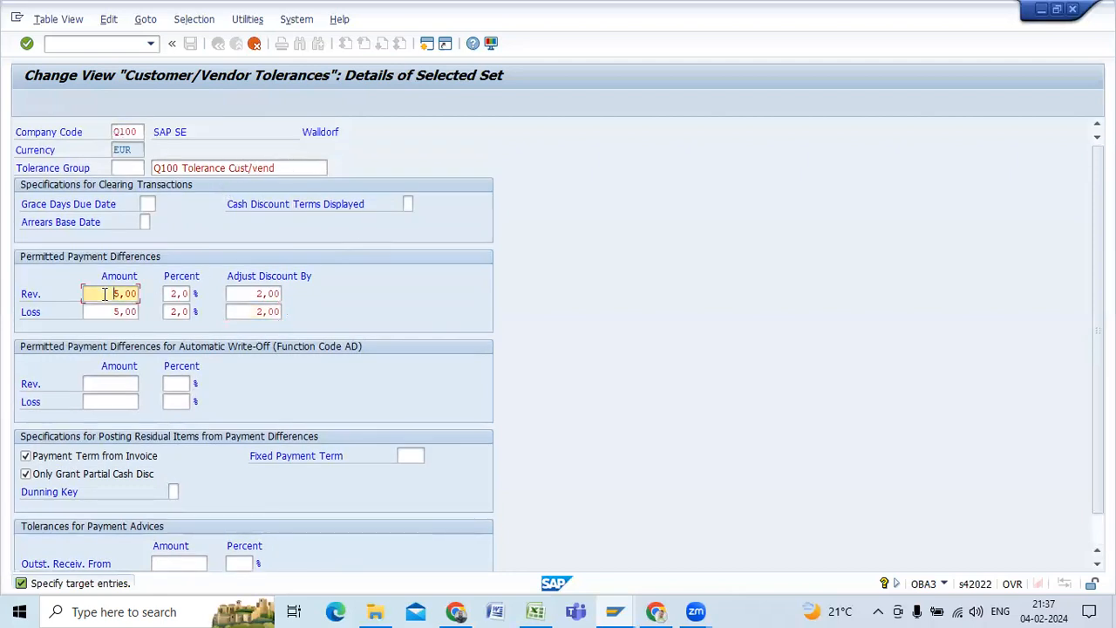
pyautogui.click(174, 294)
pyautogui.click(250, 293)
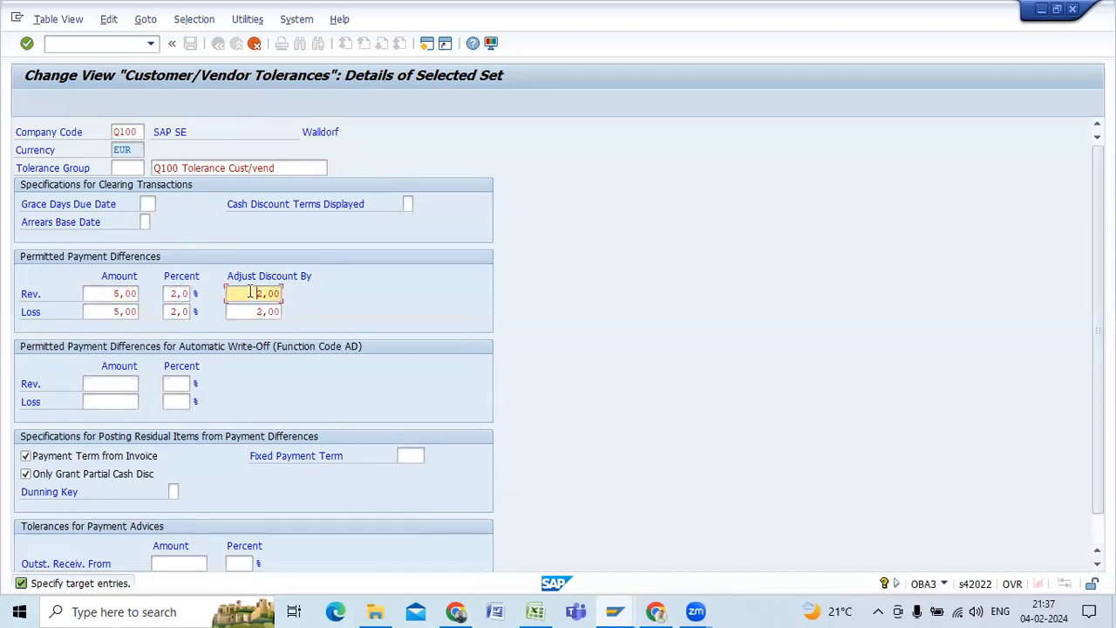
pyautogui.click(101, 293)
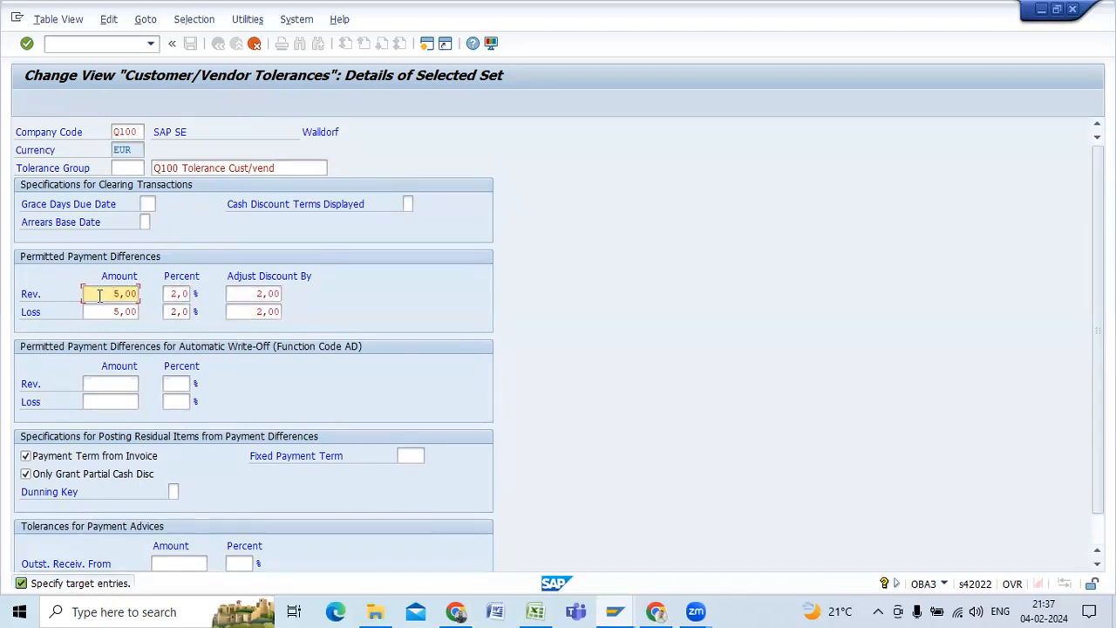
pyautogui.click(470, 43)
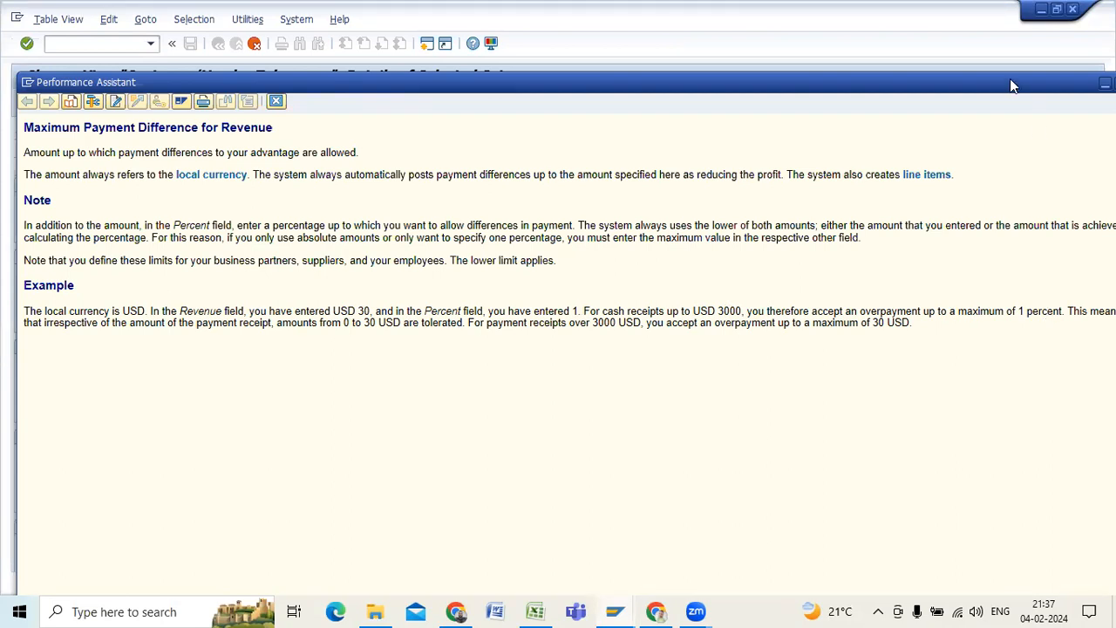
pyautogui.moveTo(1010, 80); pyautogui.dragTo(966, 88)
pyautogui.click(1076, 91)
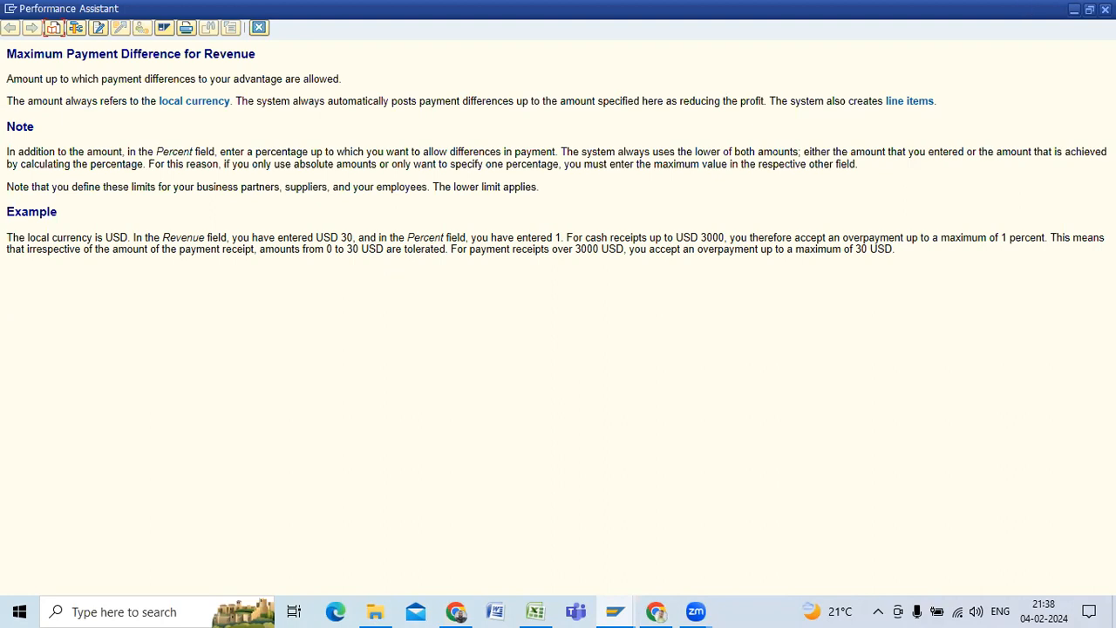
pyautogui.click(1104, 9)
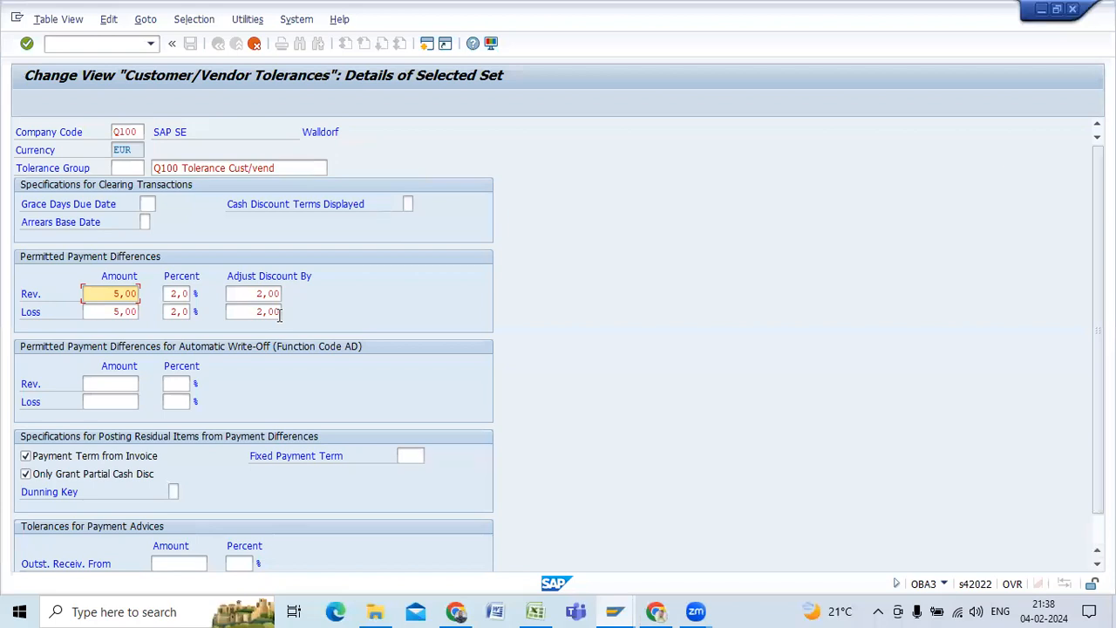
# - Confirm and save the copied Q100 customer/vendor tolerance with its customizing request, and return to the SAP Easy Access screen
pyautogui.press('Return')
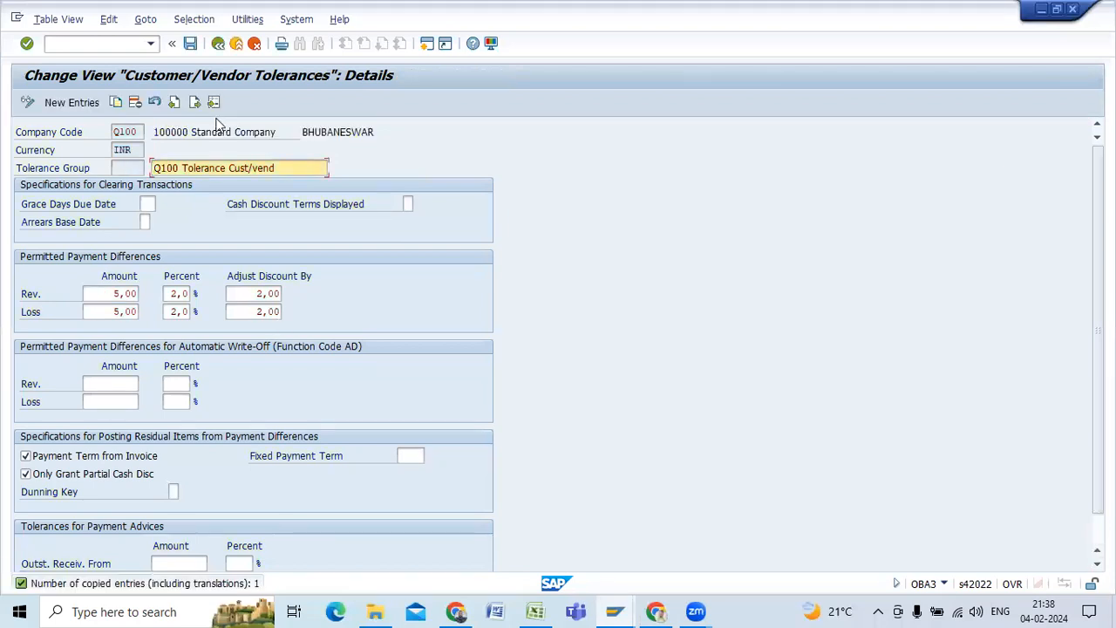
pyautogui.click(190, 43)
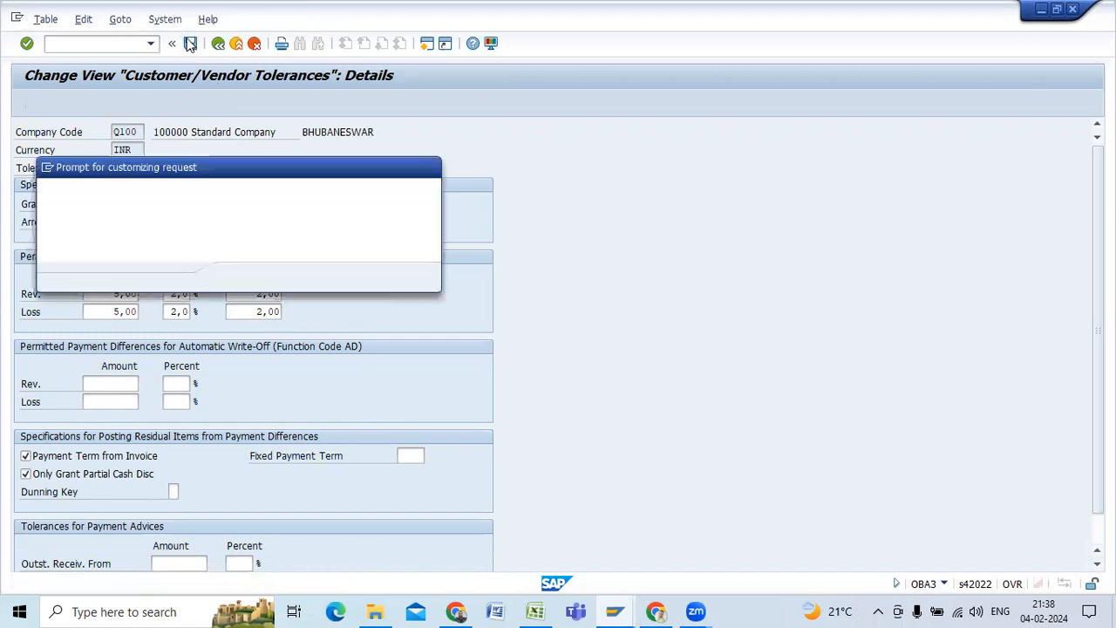
pyautogui.click(240, 277)
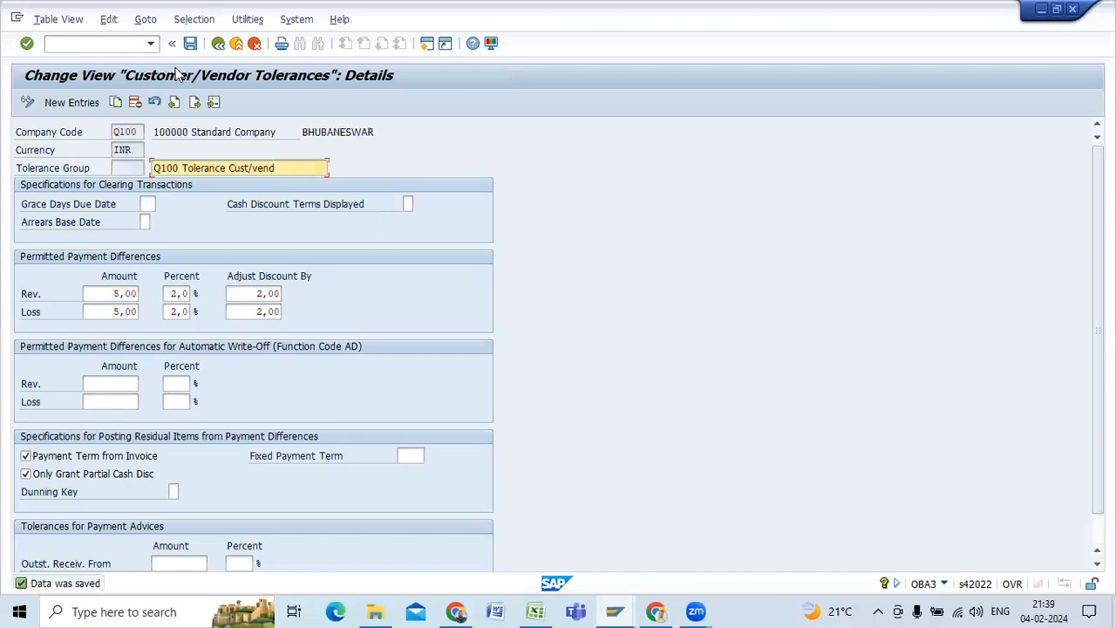
pyautogui.click(219, 43)
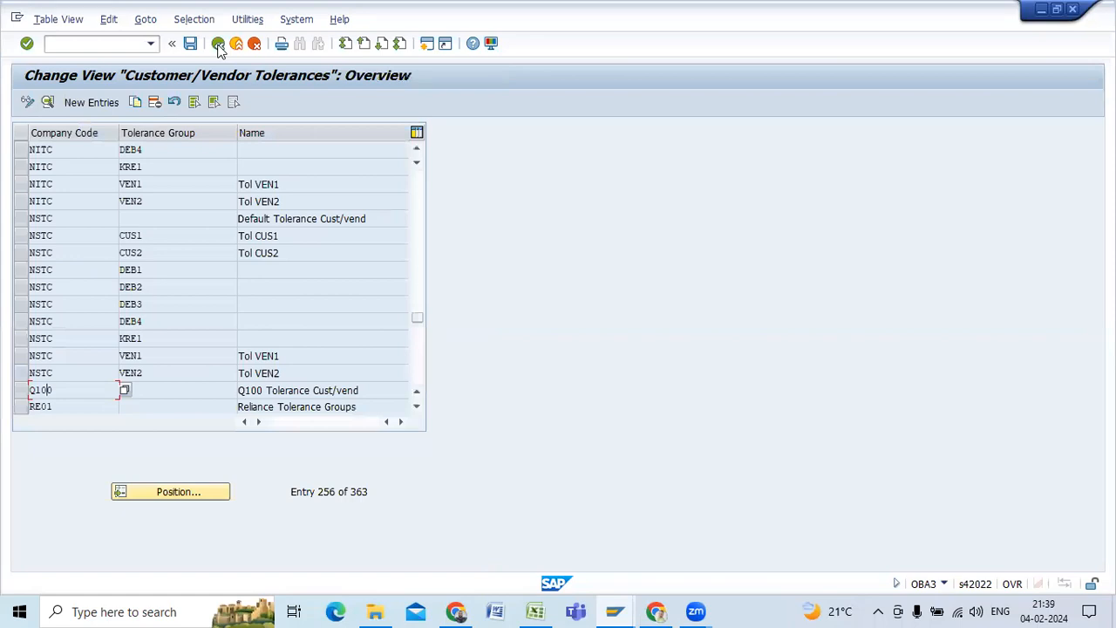
pyautogui.click(219, 44)
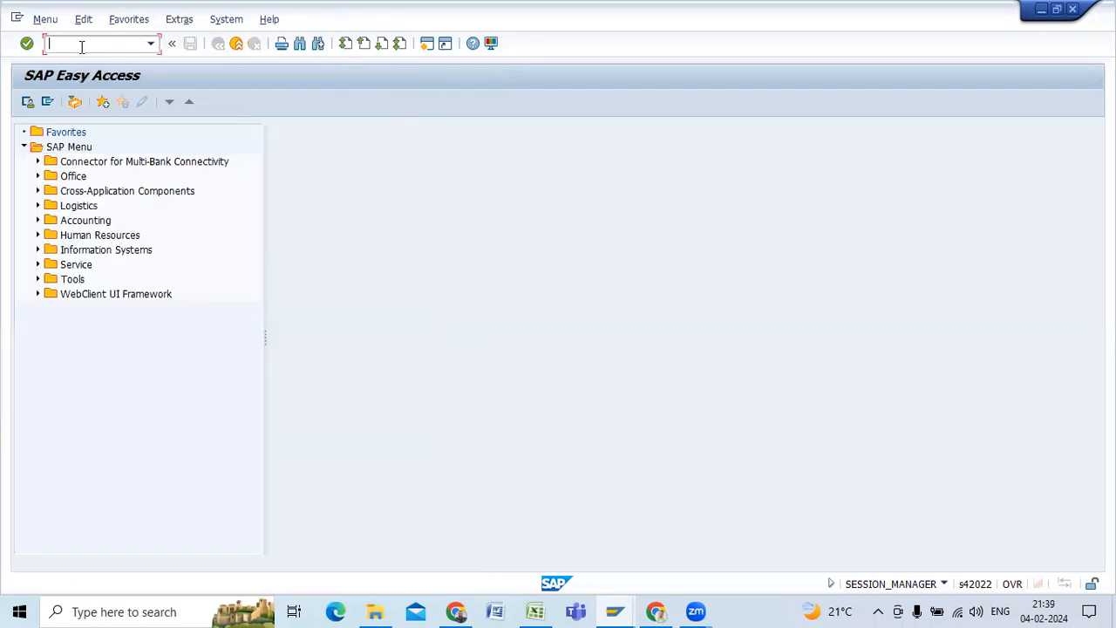
# - Open transaction OBA4 and review the user tolerance details of company code 0001, returning to the overview
pyautogui.write('OBA4')
pyautogui.press('Return')
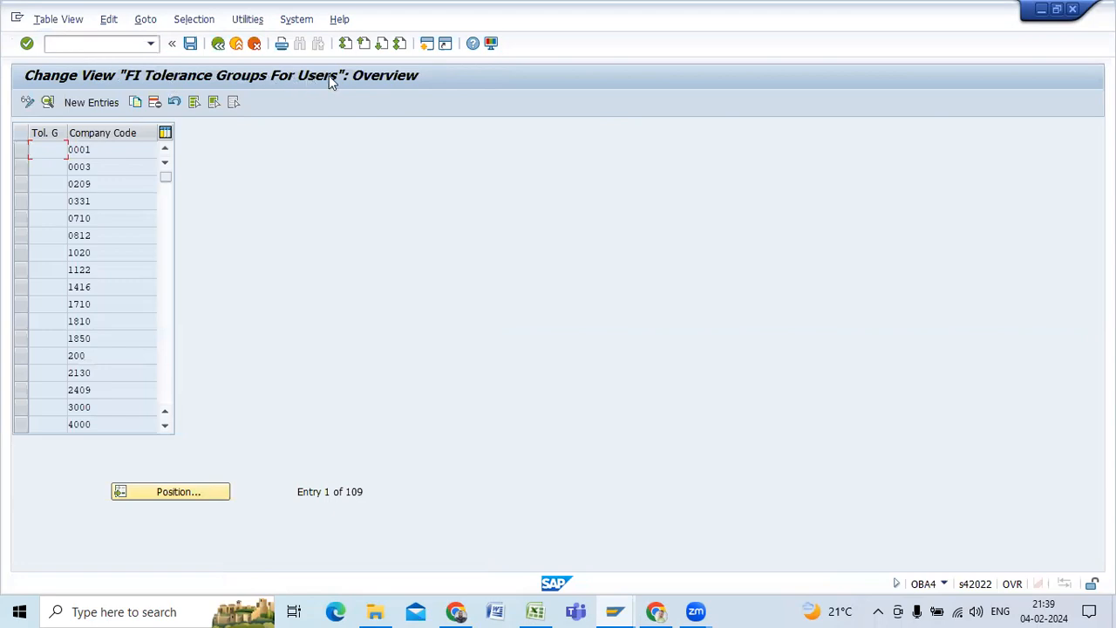
pyautogui.doubleClick(87, 150)
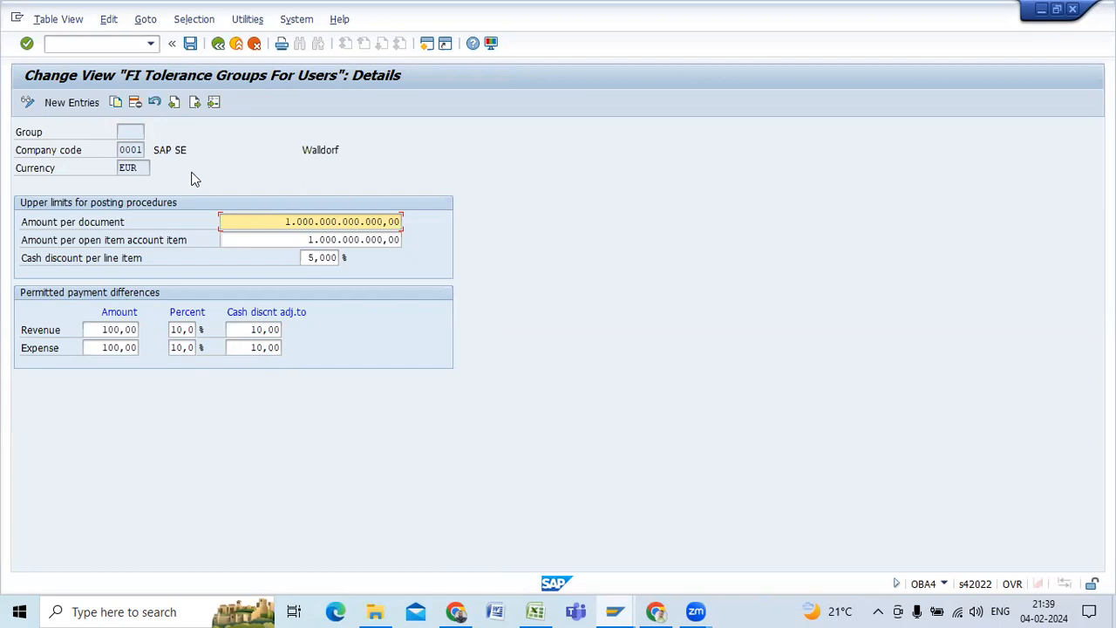
pyautogui.click(218, 43)
pyautogui.click(218, 44)
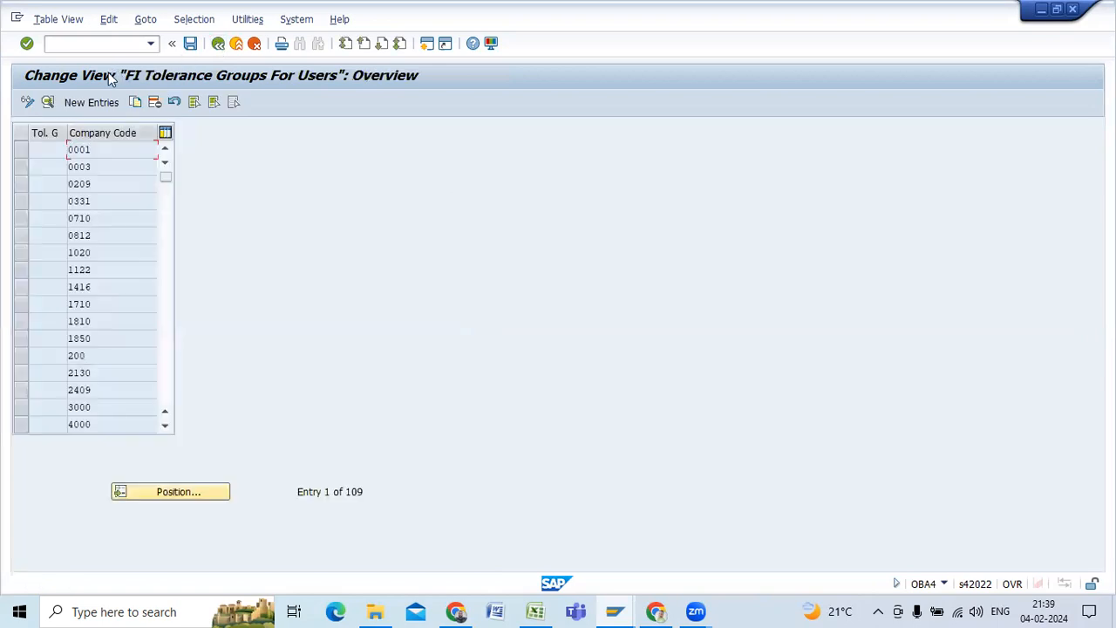
# - Start a new user tolerance entry for company code Q100 with a blank group
pyautogui.click(92, 102)
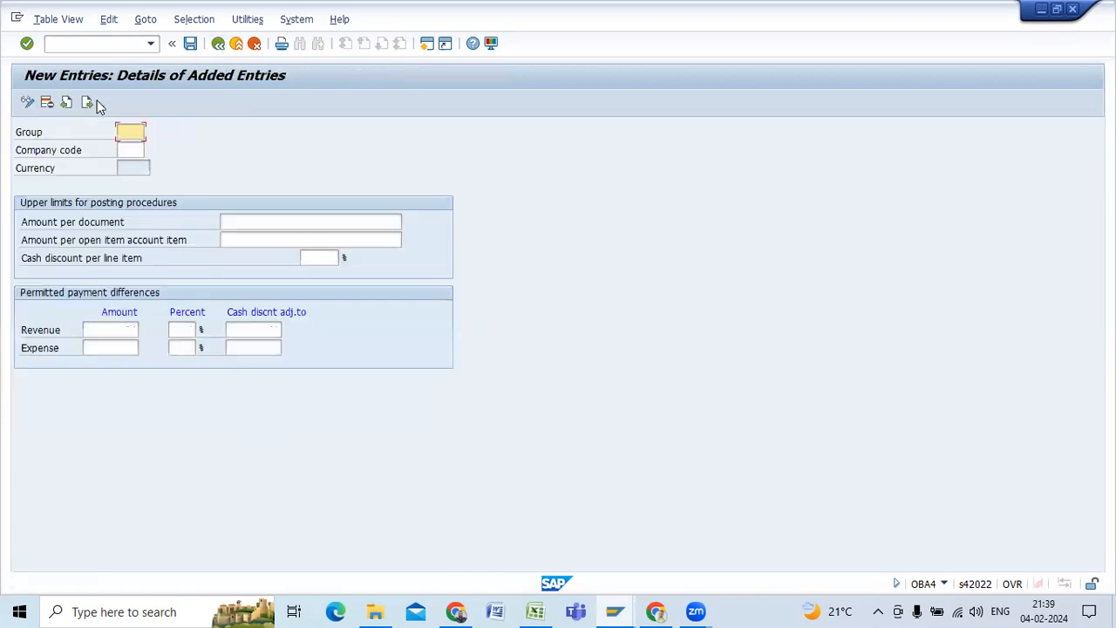
pyautogui.click(125, 149)
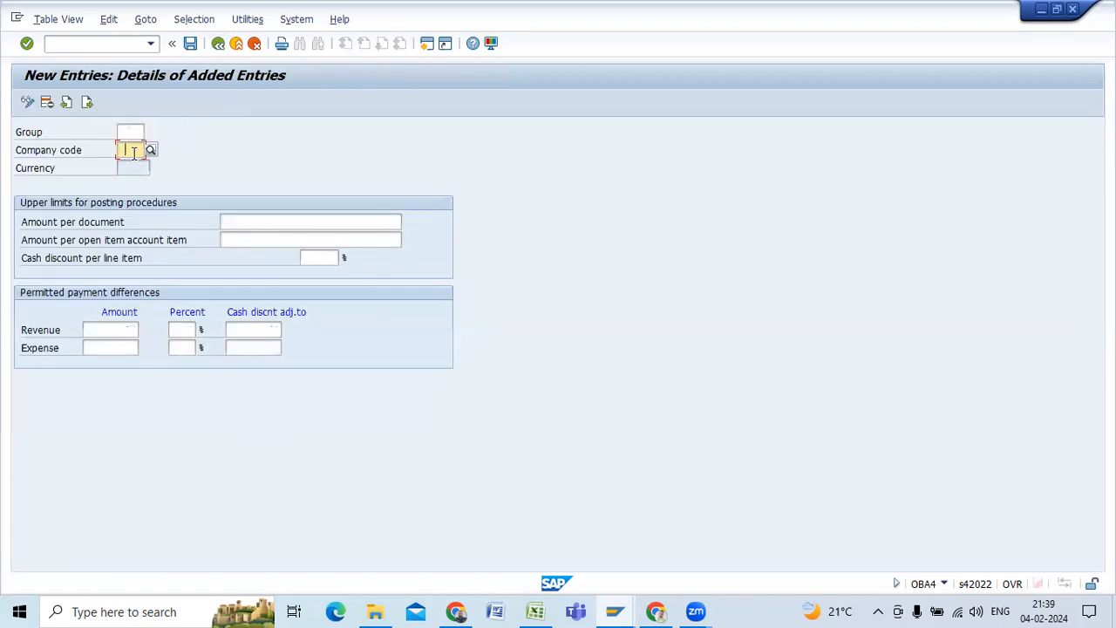
pyautogui.write('Q10')
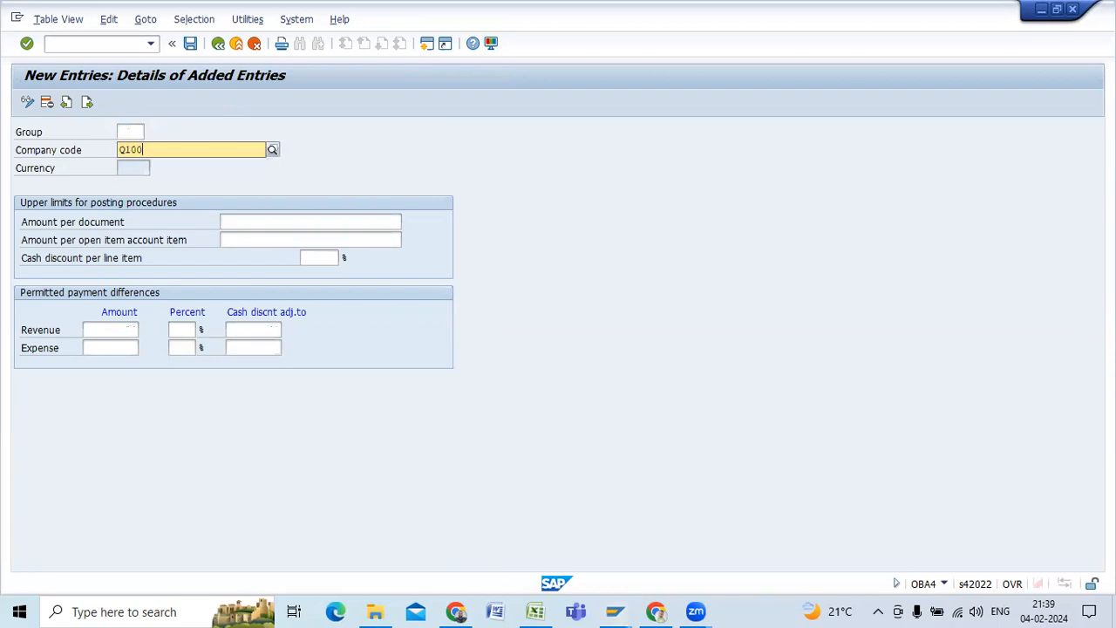
pyautogui.write('0')
pyautogui.press('Return')
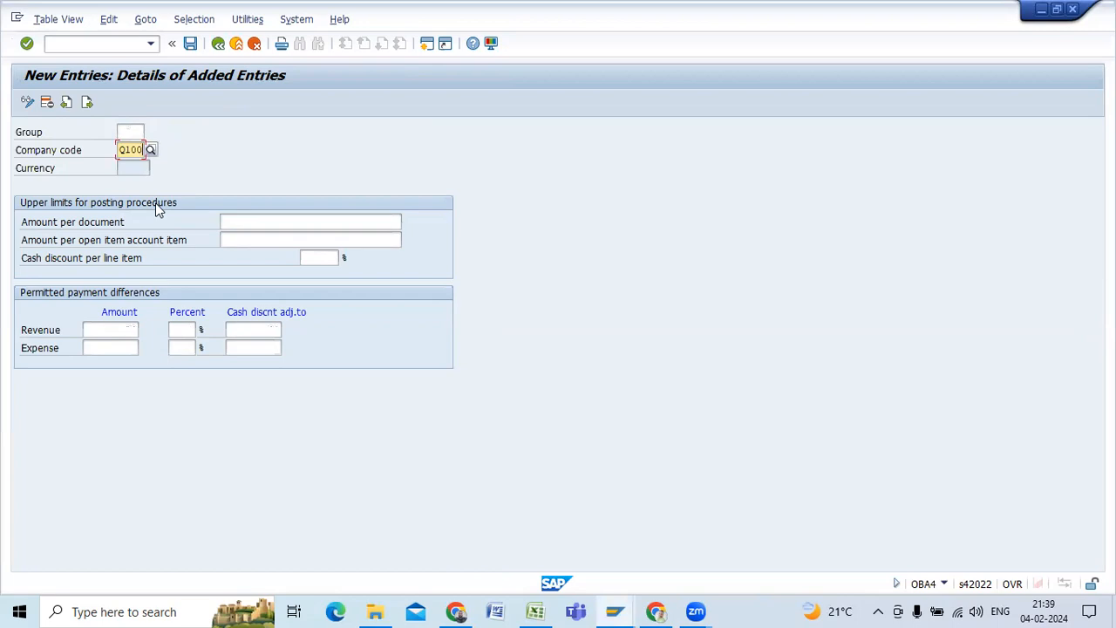
# - Set the posting limits to 9.999.999,99 per document, 9999999 per open item account item and 1% cash discount per line item
pyautogui.click(270, 223)
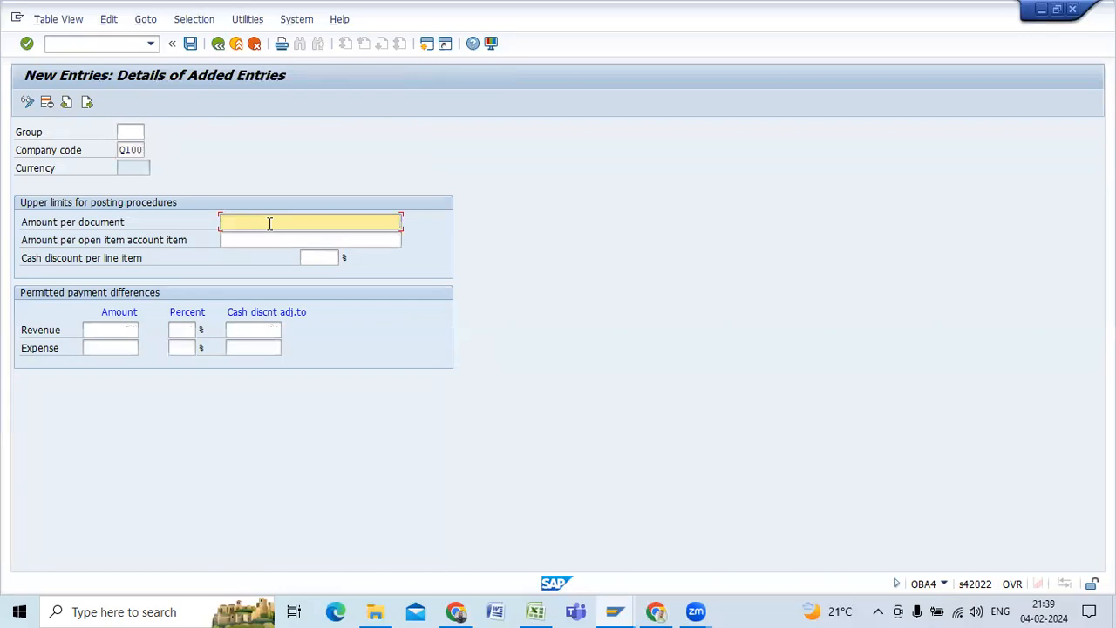
pyautogui.write('100')
pyautogui.press('BackSpace')
pyautogui.press('BackSpace')
pyautogui.press('BackSpace')
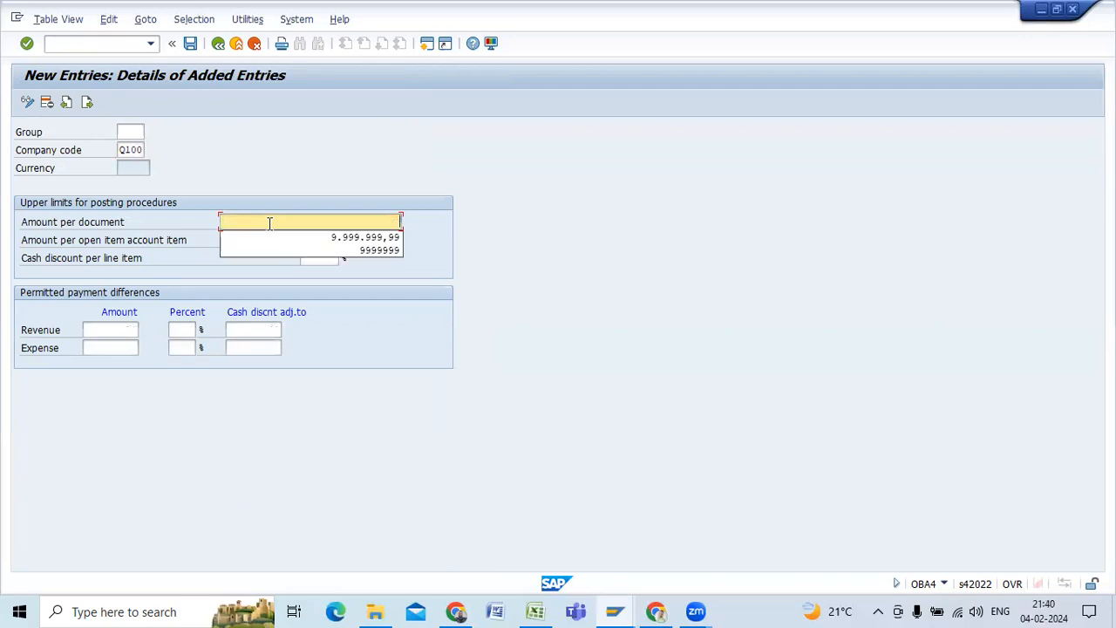
pyautogui.click(372, 237)
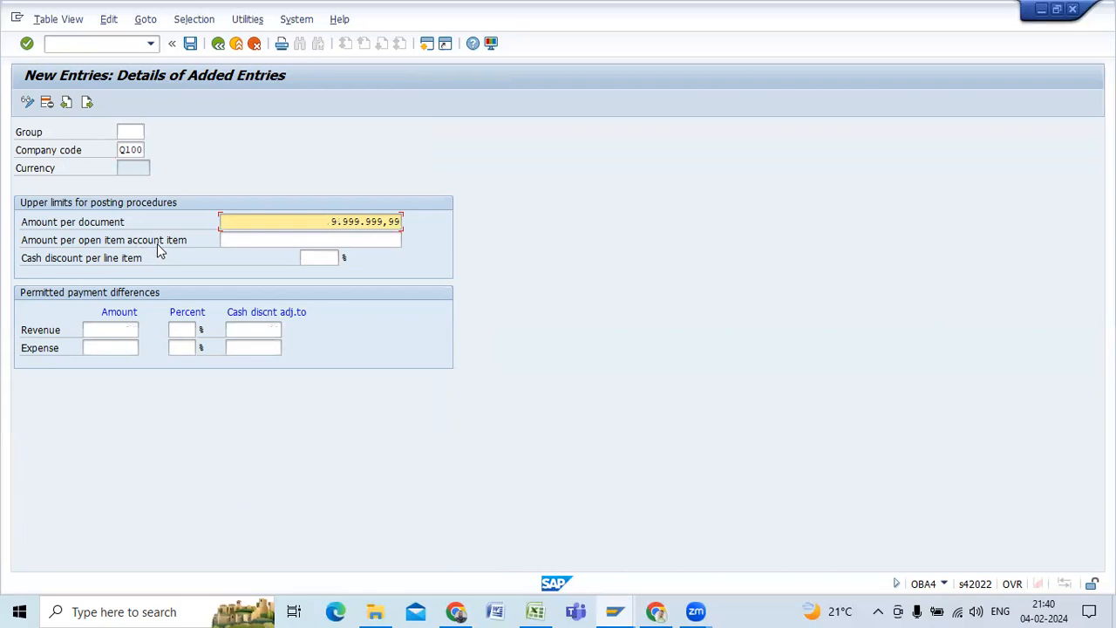
pyautogui.click(315, 240)
pyautogui.click(317, 240)
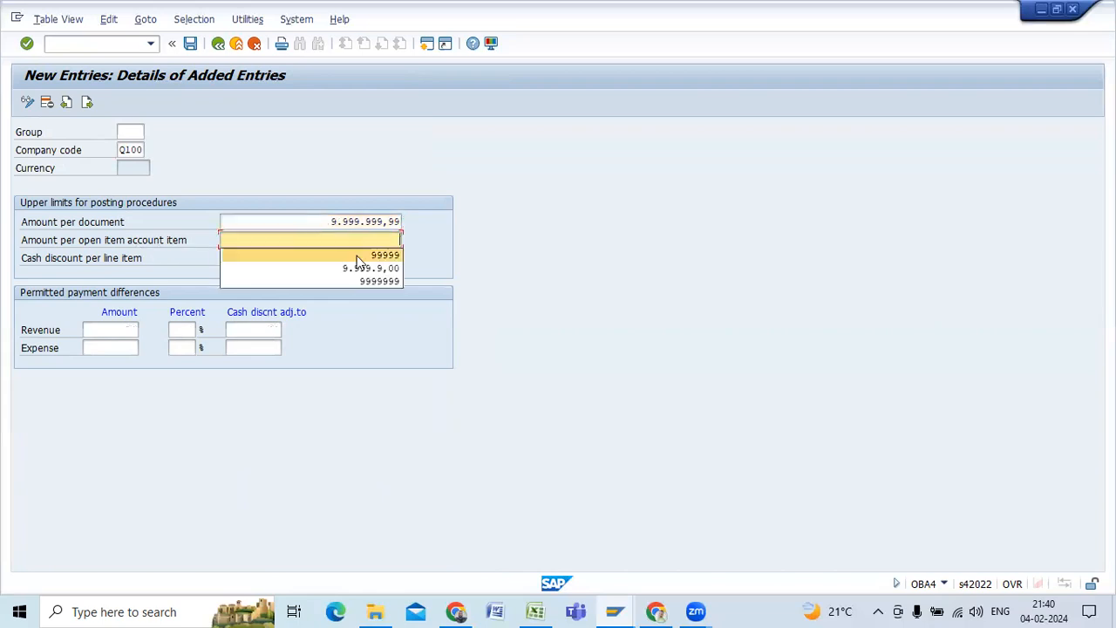
pyautogui.click(363, 282)
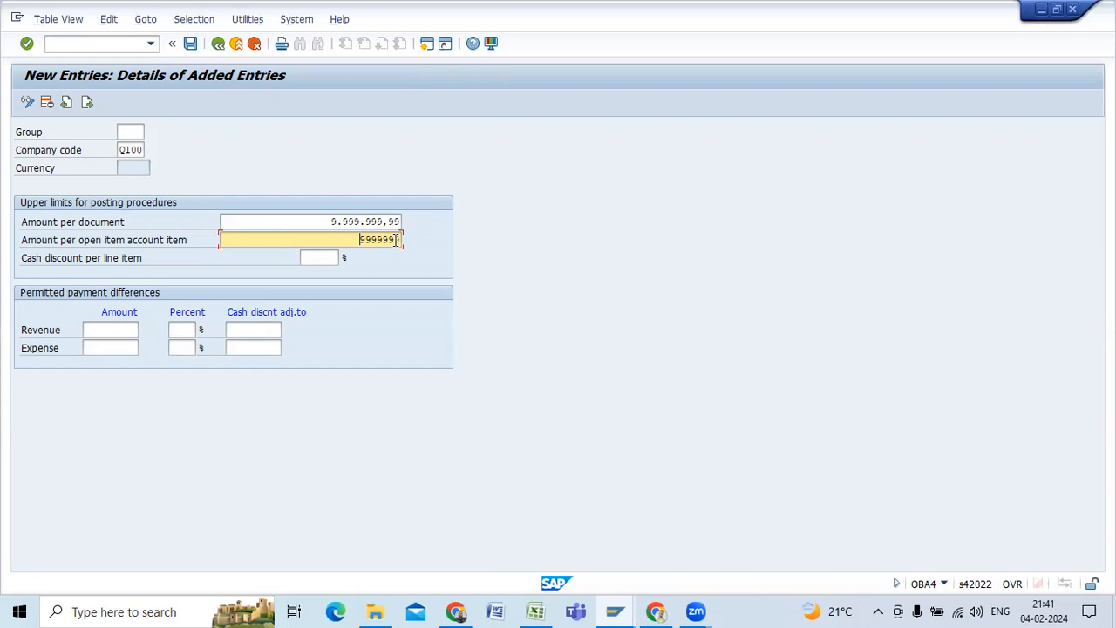
pyautogui.click(318, 258)
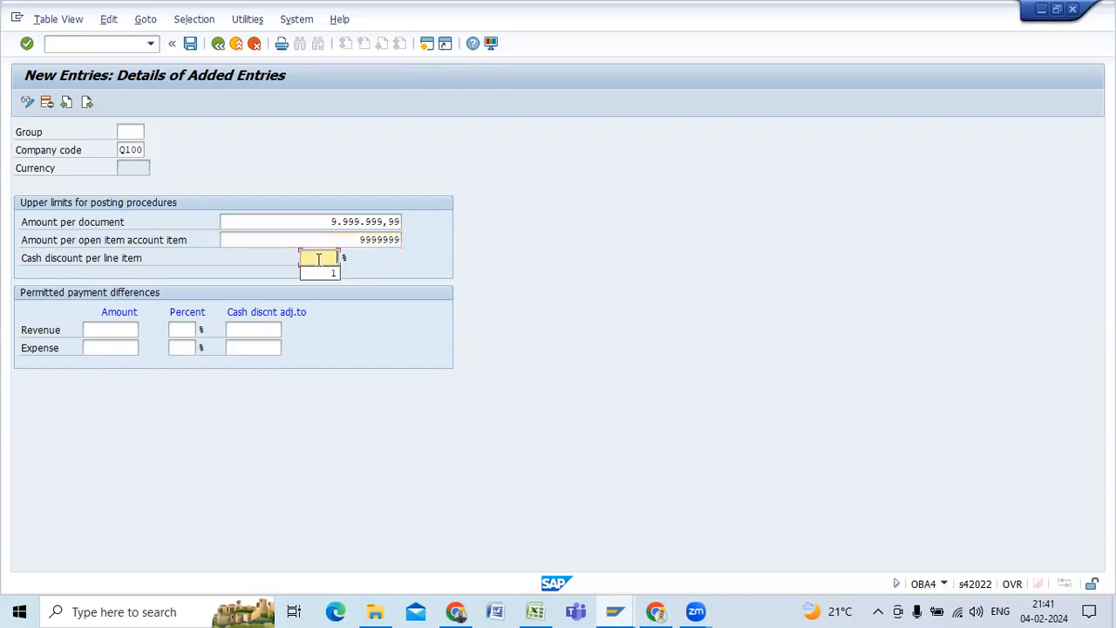
pyautogui.click(320, 274)
# - Set the permitted payment differences to 100 and 1% for both revenue and expense, leaving the cash discount adjustments blank
pyautogui.click(118, 329)
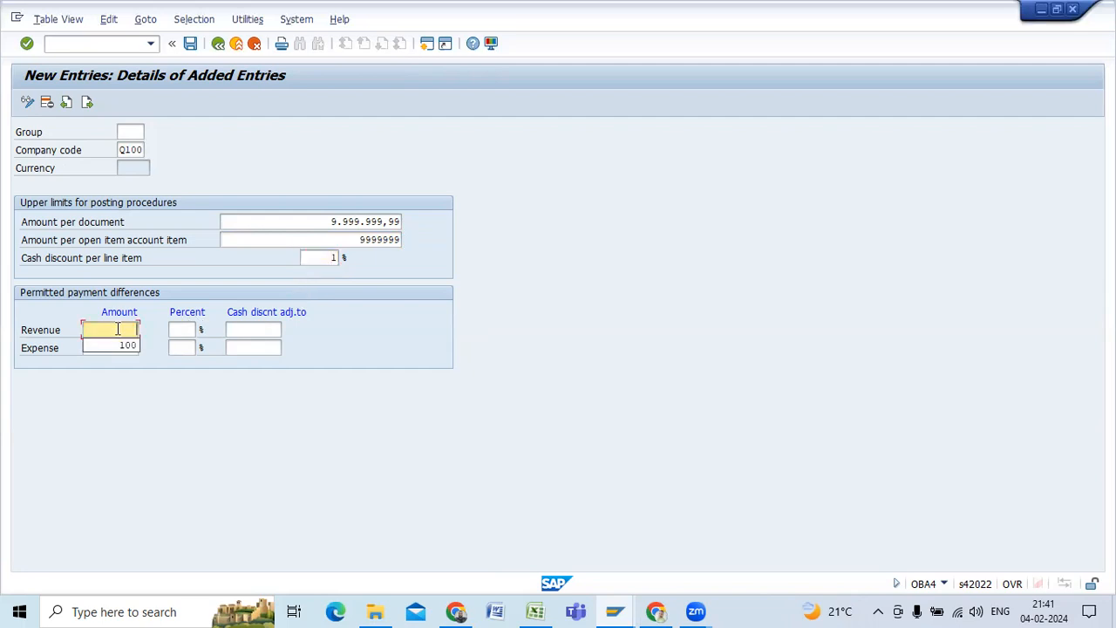
pyautogui.click(122, 348)
pyautogui.click(122, 349)
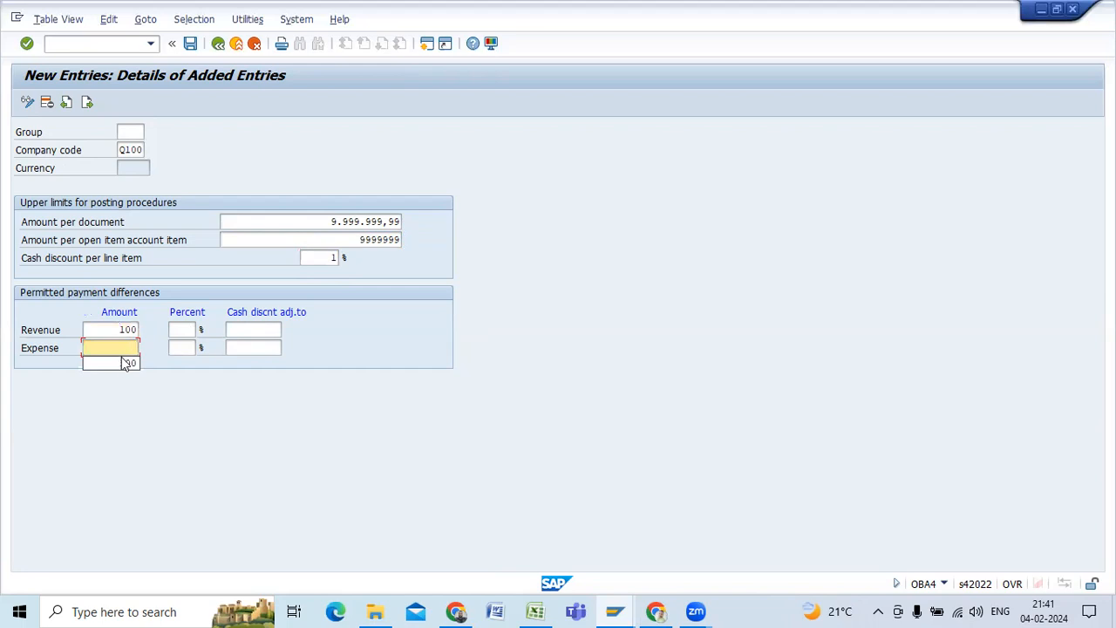
pyautogui.click(122, 362)
pyautogui.click(186, 329)
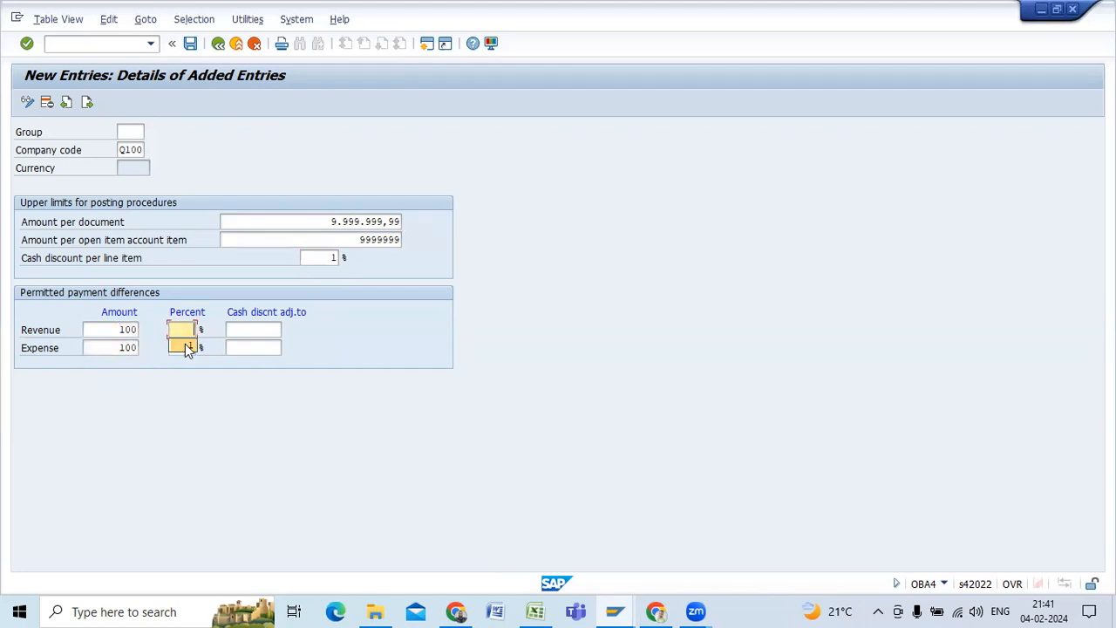
pyautogui.click(185, 347)
pyautogui.click(183, 363)
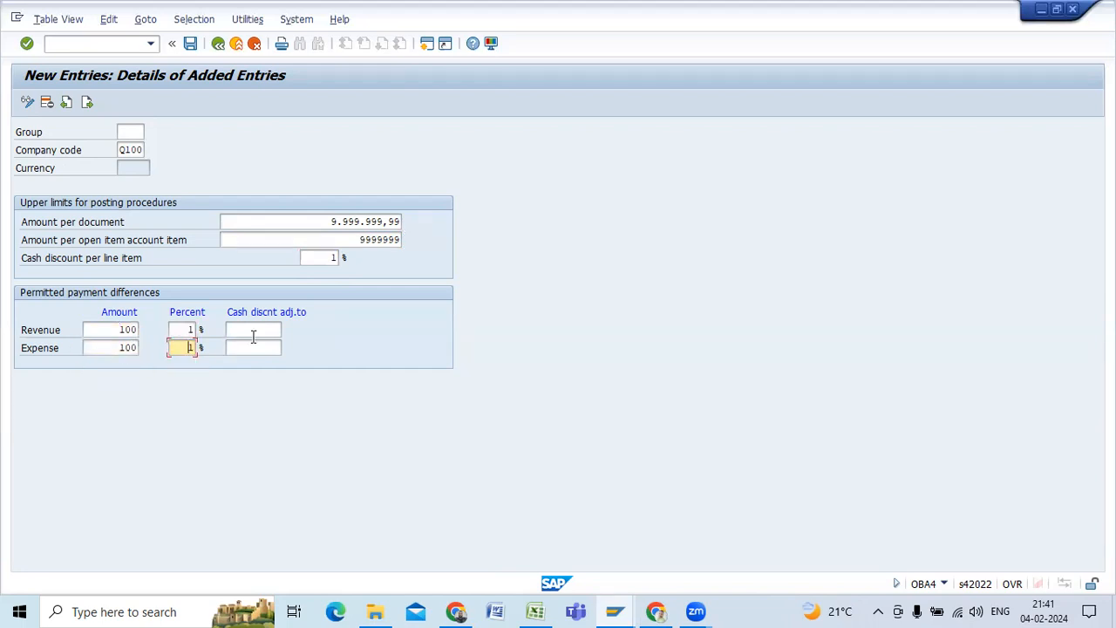
pyautogui.click(252, 331)
pyautogui.click(244, 347)
pyautogui.click(190, 346)
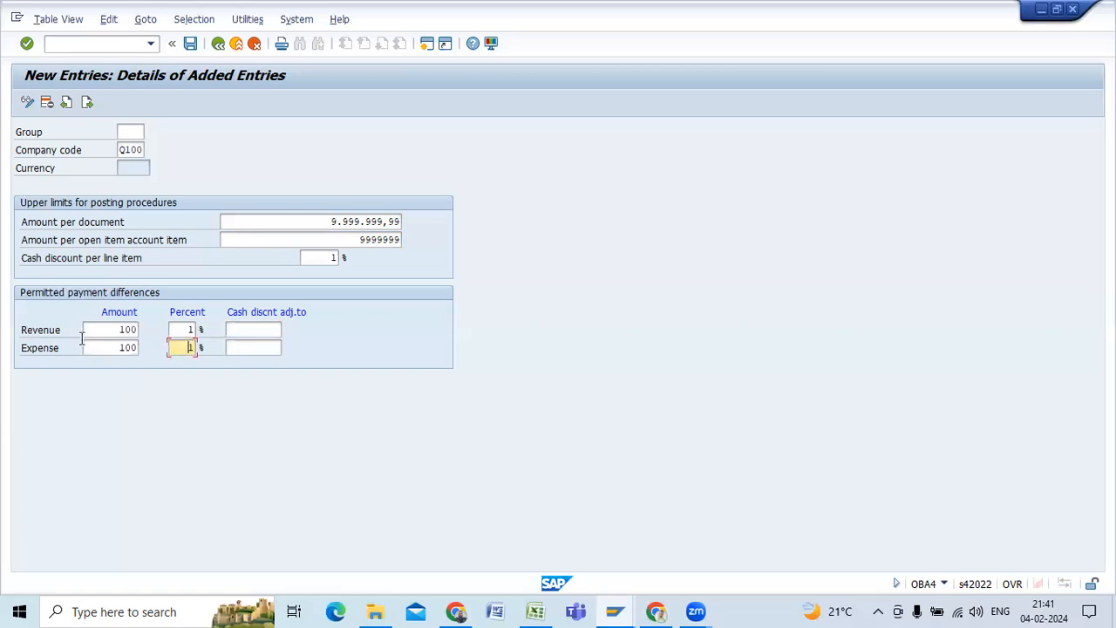
# - Validate and save the Q100 user tolerance group with its customizing request, and return to the SAP Easy Access screen
pyautogui.click(398, 225)
pyautogui.press('Return')
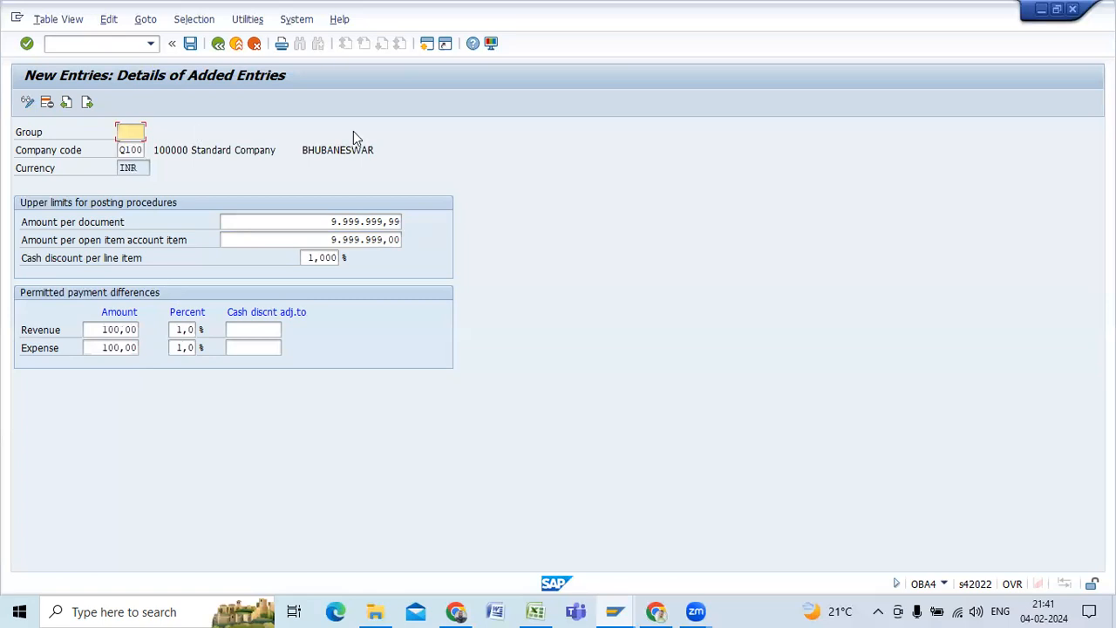
pyautogui.click(190, 45)
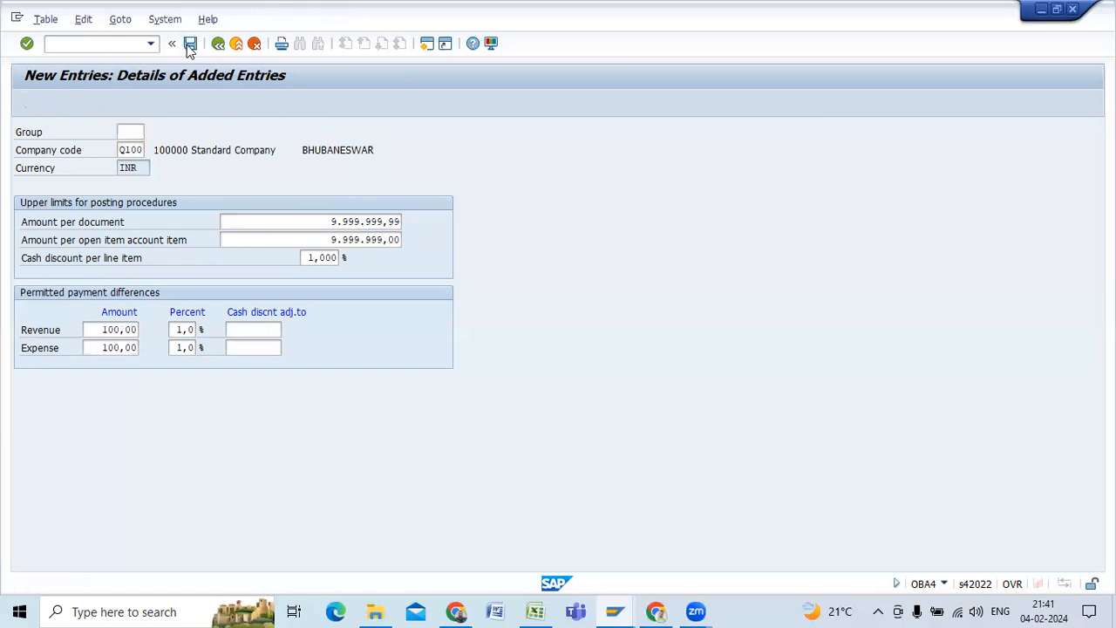
pyautogui.click(240, 277)
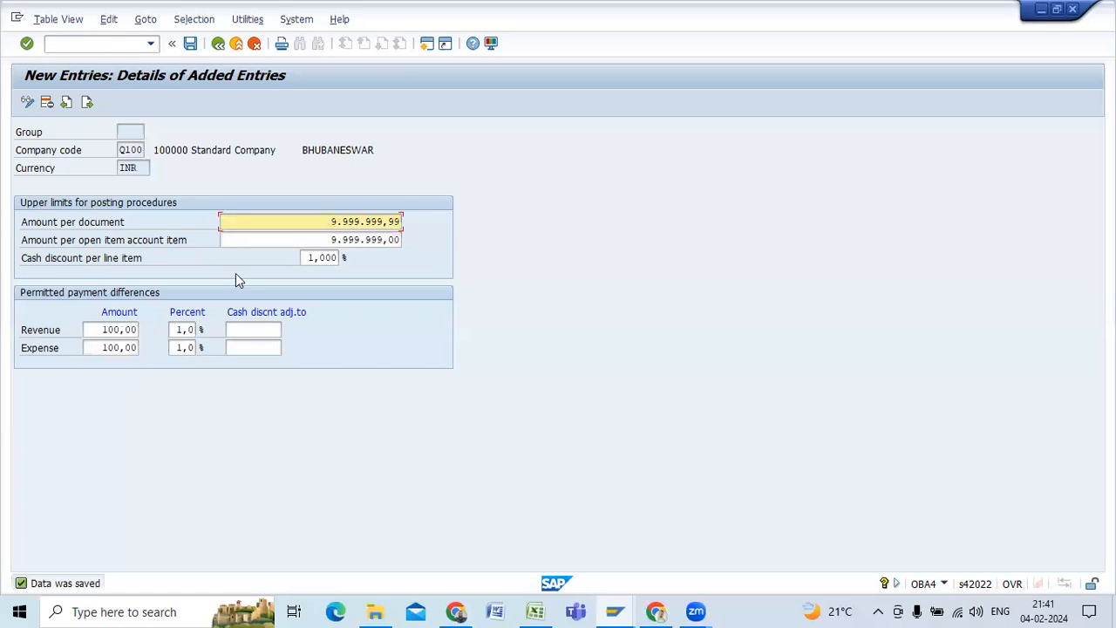
pyautogui.click(218, 44)
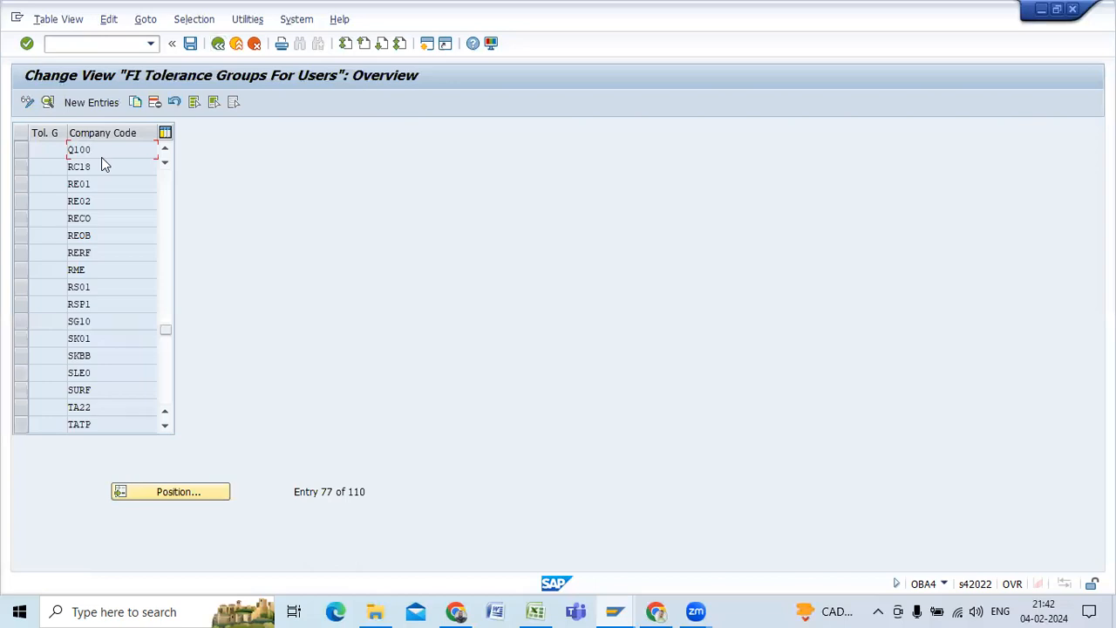
pyautogui.click(222, 47)
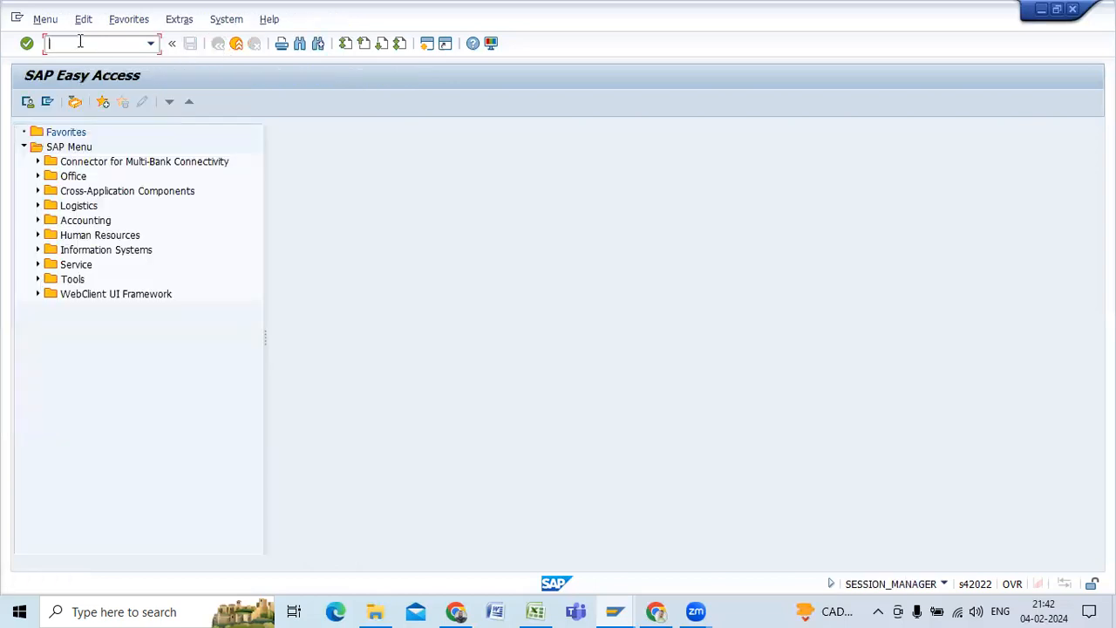